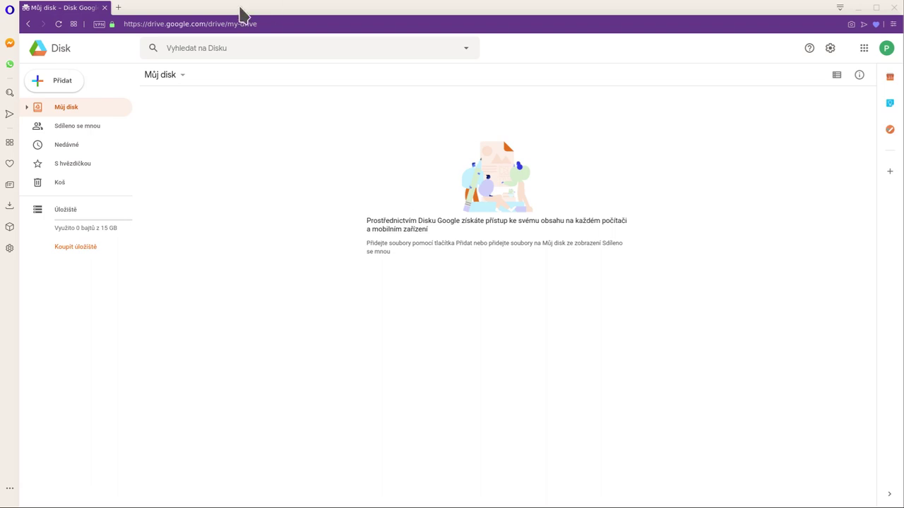
Create a new blank Google Sheets (Tabulky Google) spreadsheet in the My Drive (Můj disk) folder
click(166, 24)
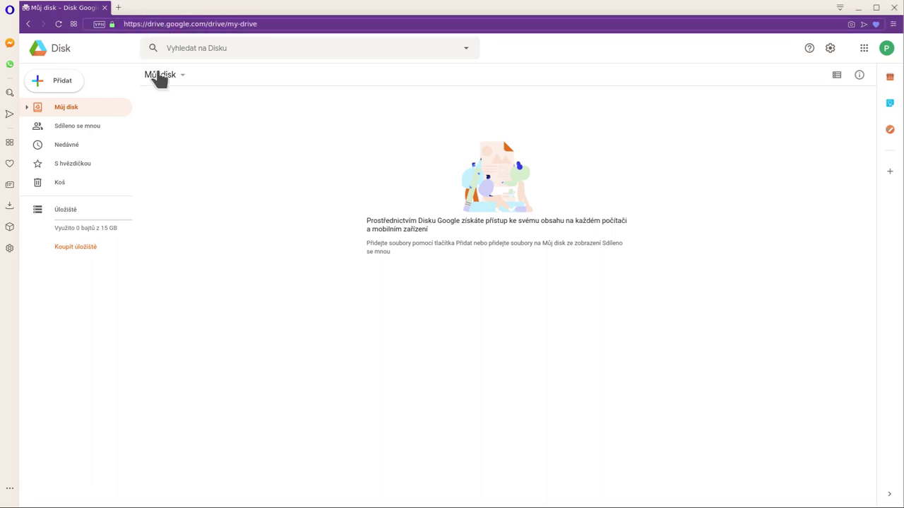
click(593, 60)
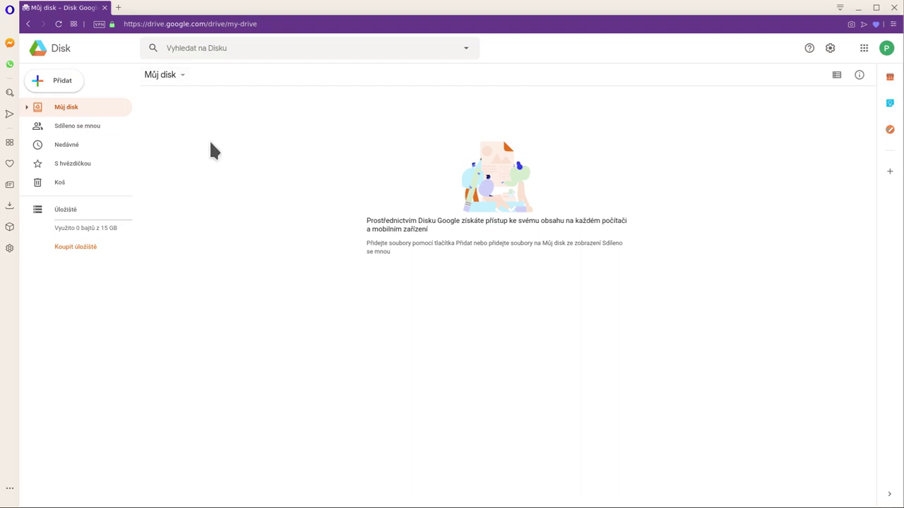
click(56, 83)
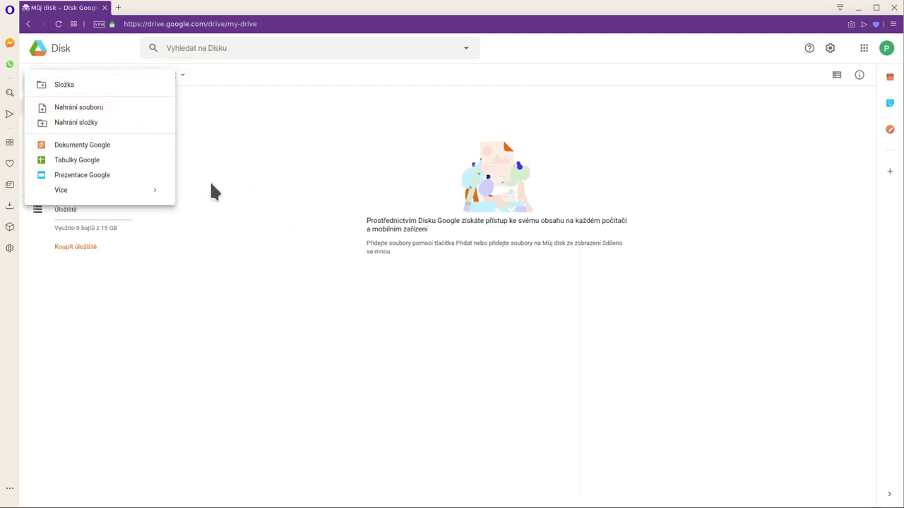
click(83, 163)
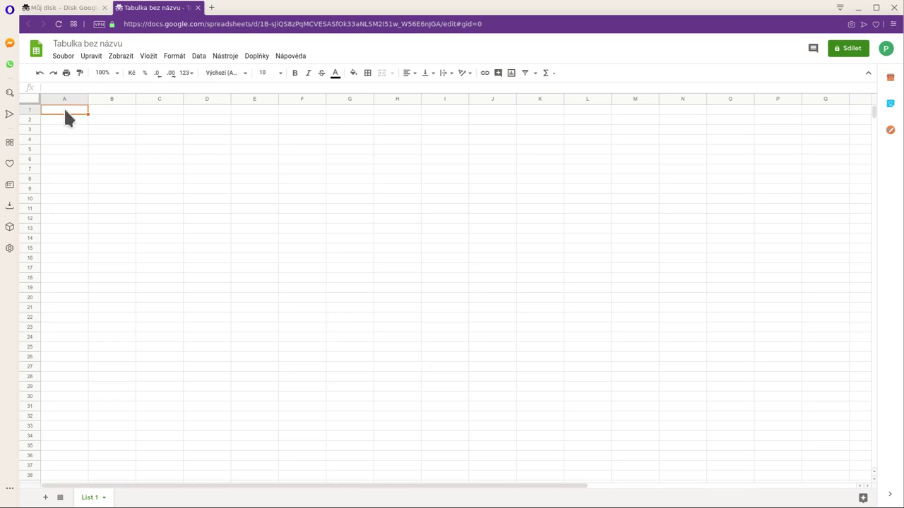
Paste the copied task list with Stav, Název, Popis and Poznámky columns into the empty sheet starting at A1
key(ctrl+v)
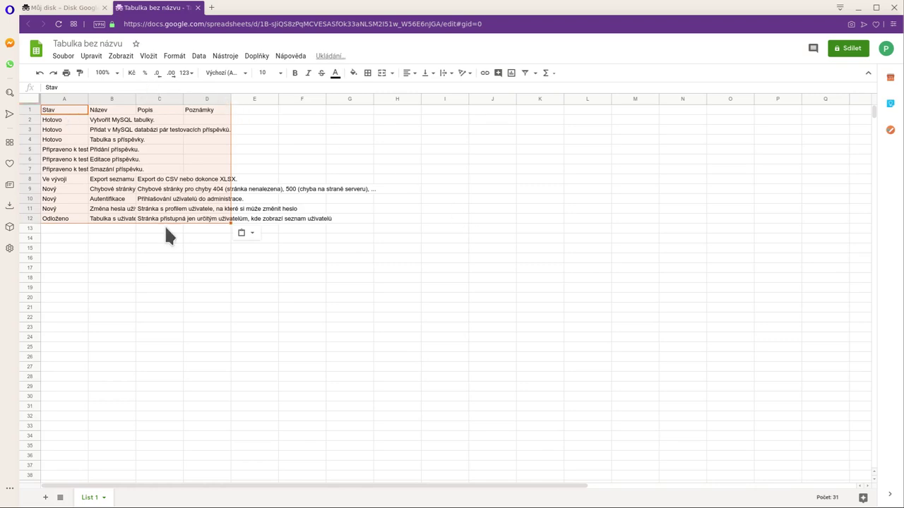
click(123, 160)
click(59, 107)
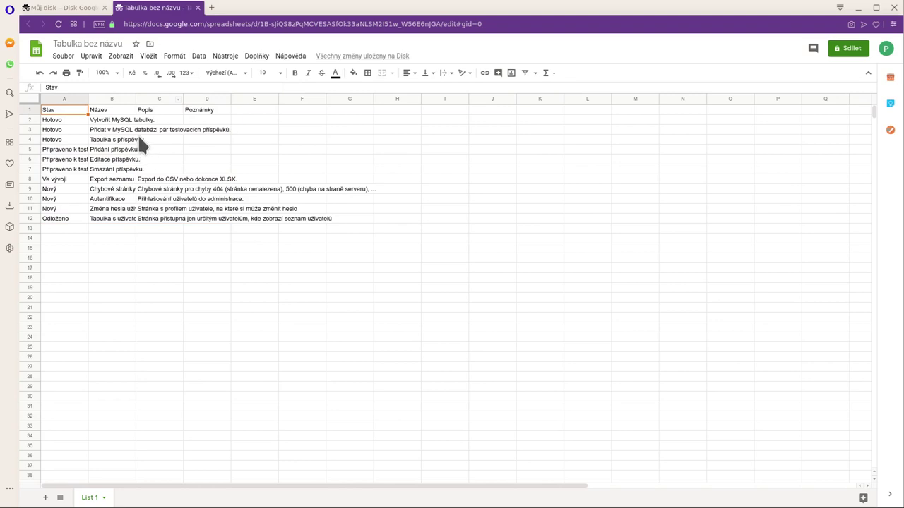
Make the header row 1 bold and center its text horizontally
click(30, 109)
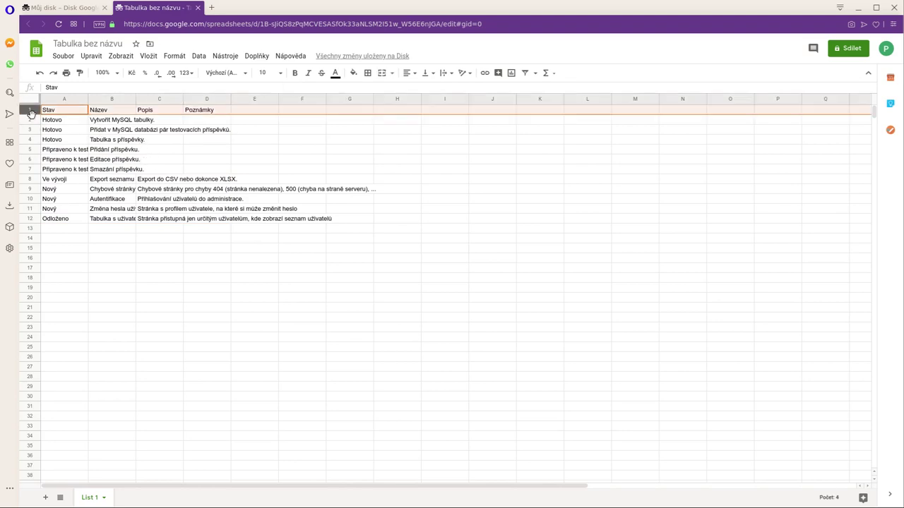
click(409, 73)
click(295, 73)
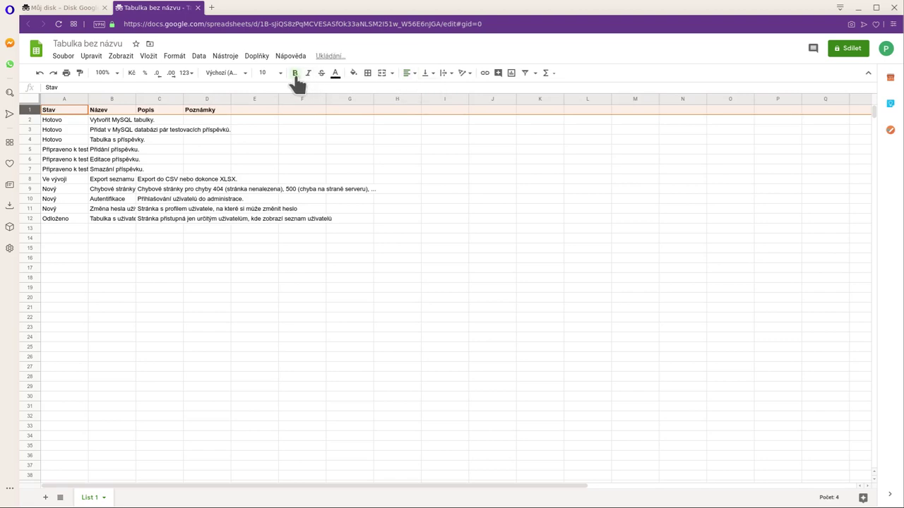
click(408, 74)
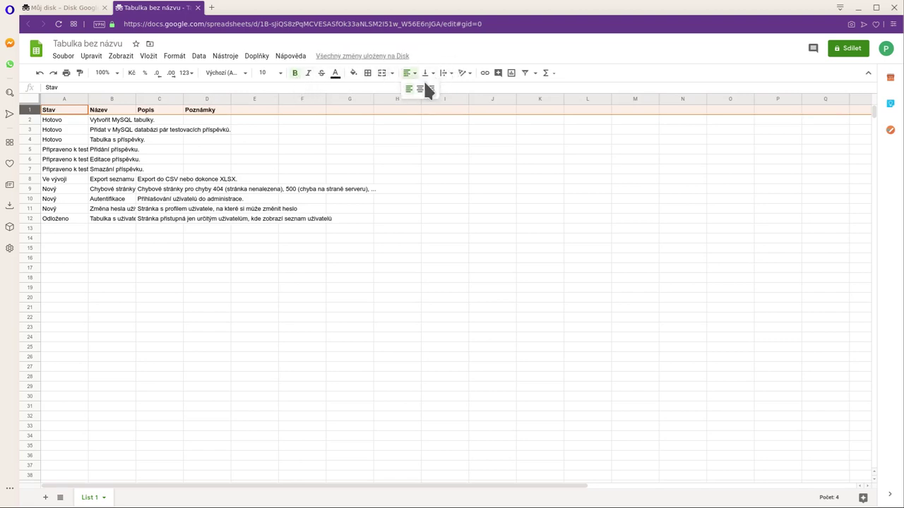
click(419, 89)
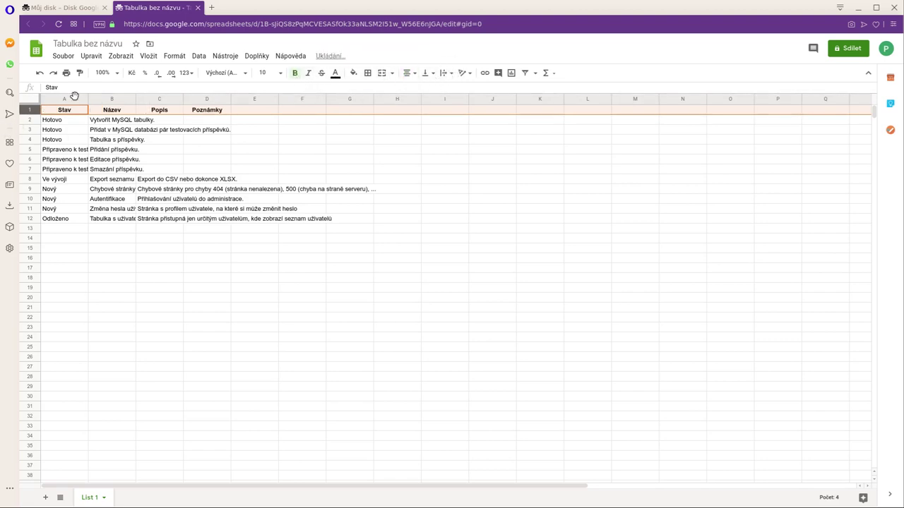
Freeze row 1 so the column headers stay in place while the sheet scrolls
click(74, 179)
scroll(93, 173, down, 5)
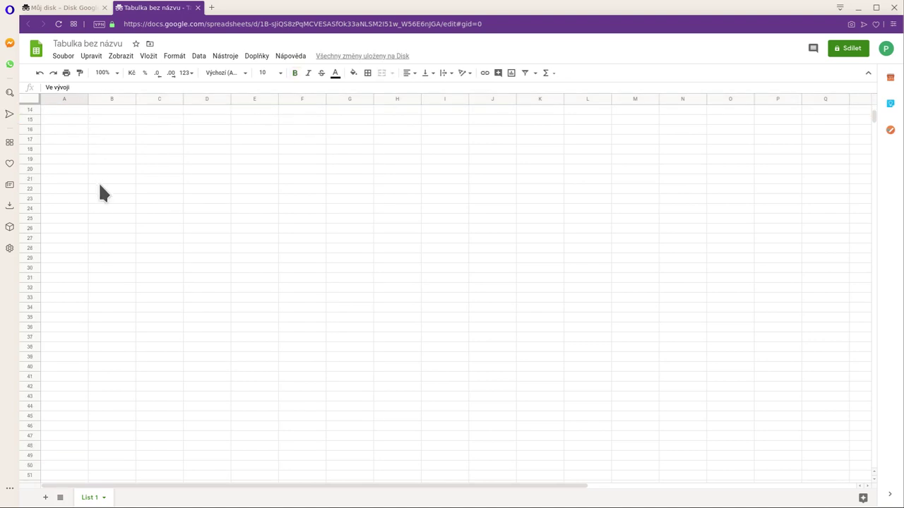
scroll(99, 191, up, 5)
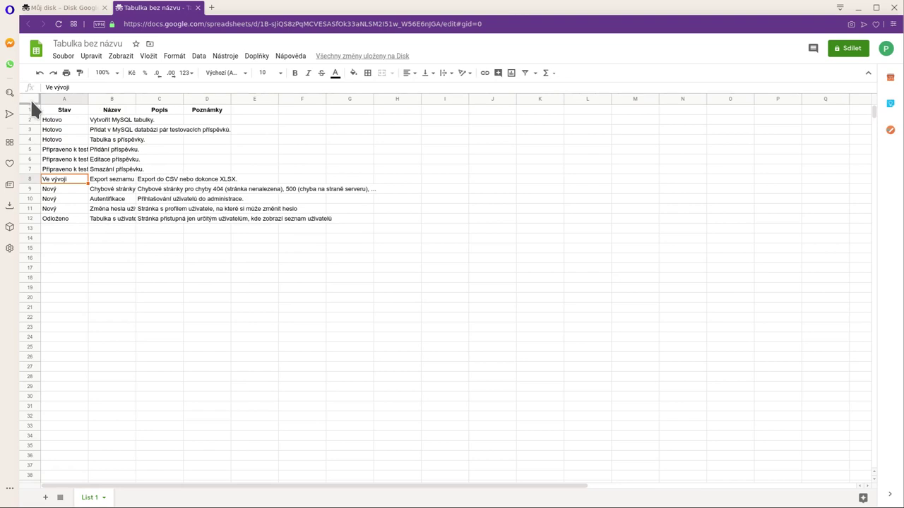
drag(29, 103, 30, 115)
scroll(171, 195, down, 5)
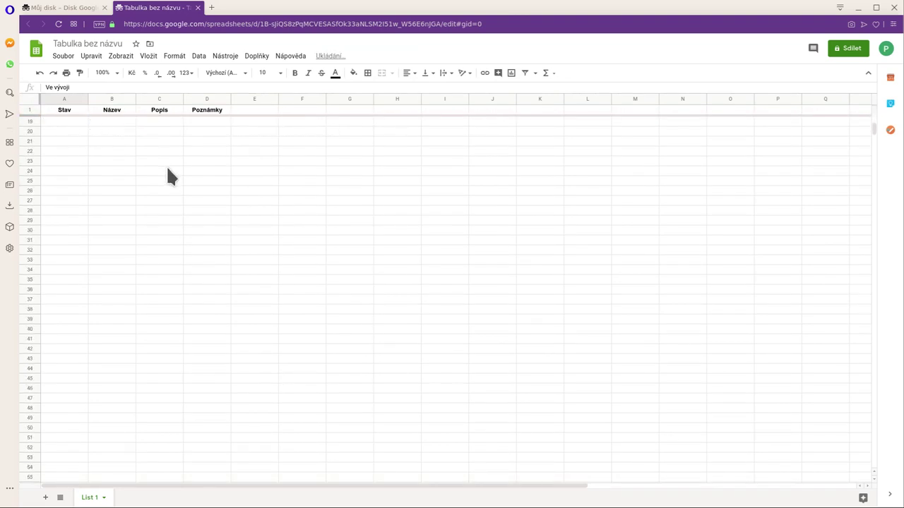
scroll(166, 165, up, 5)
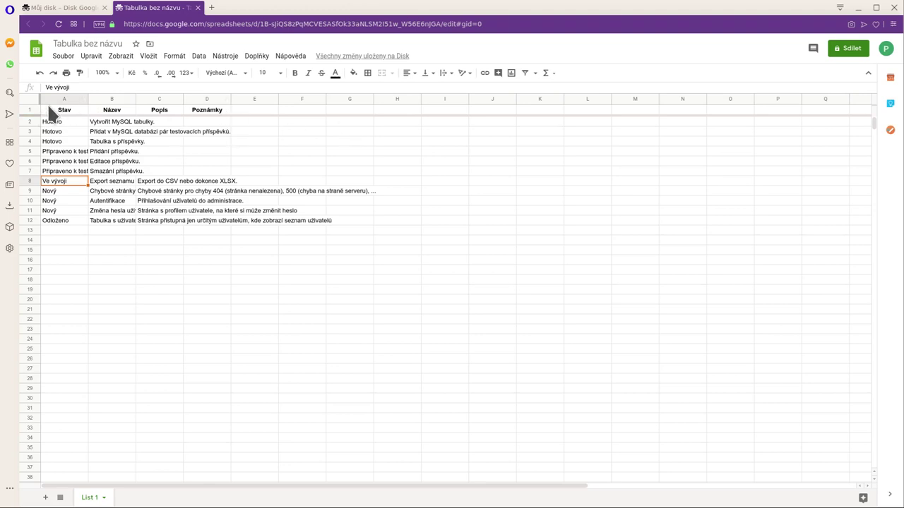
Delete the empty columns E through Z after the Poznámky column
click(247, 99)
key(shift+Right)
key(shift+Right)
key(shift+Right)
key(shift+Right)
key(shift+Right)
key(shift+Right)
key(shift+Right)
key(shift+Right)
key(shift+Right)
key(shift+Right)
key(shift+Right)
key(shift+Right)
key(shift+Right)
key(shift+Right)
key(shift+Right)
key(shift+Right)
key(shift+Right)
key(shift+Right)
key(shift+Right)
key(shift+Right)
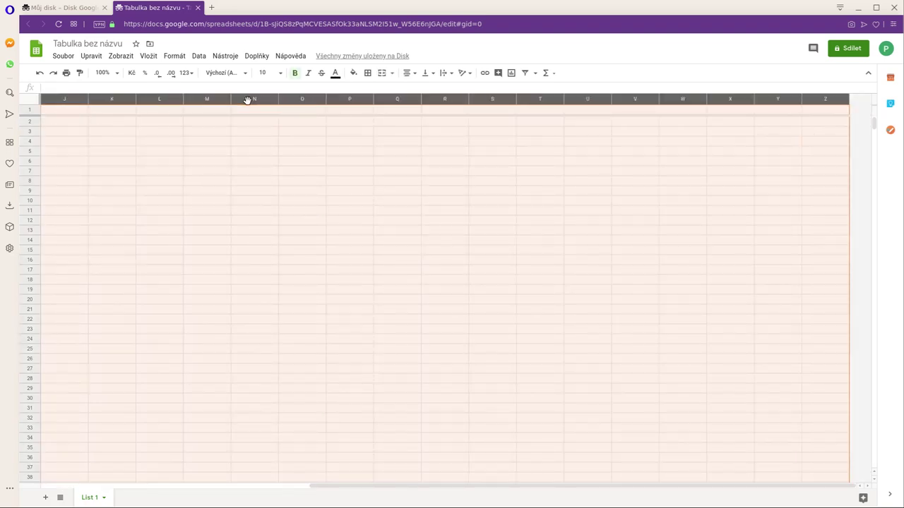
right_click(247, 99)
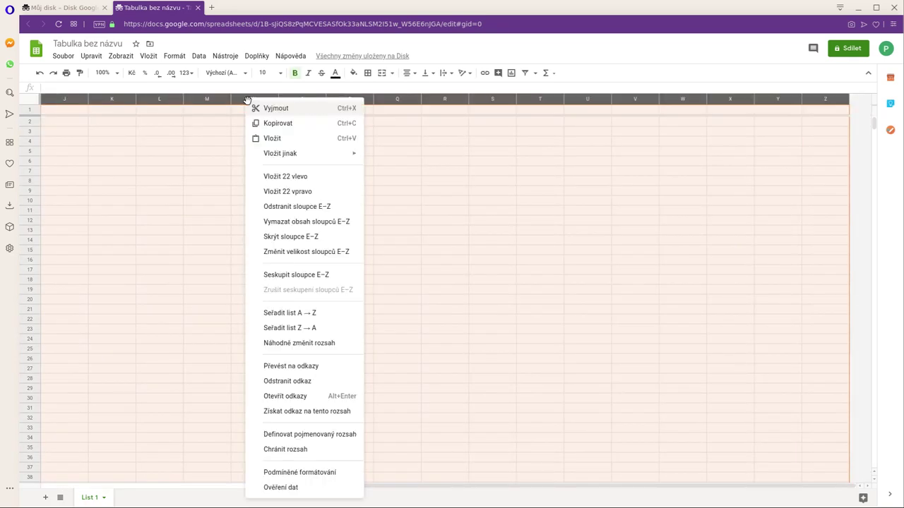
click(293, 206)
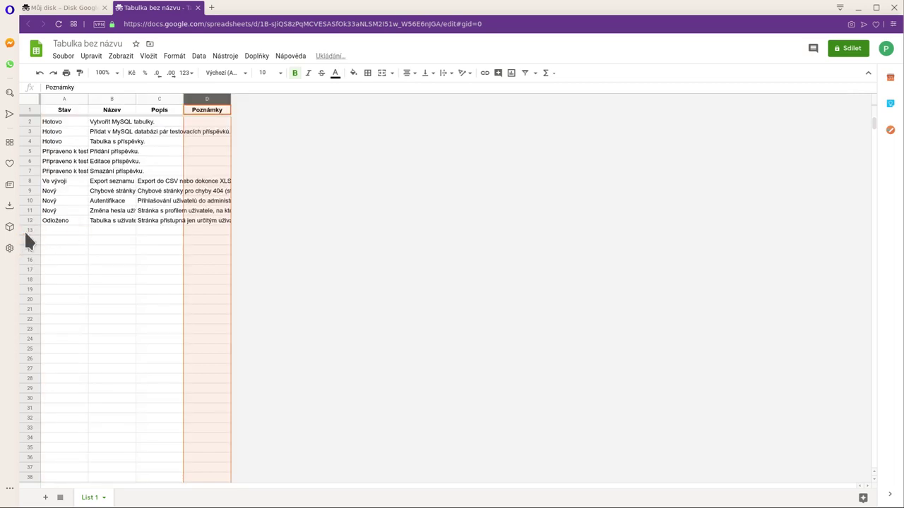
Delete the unused rows 21 through 1000 below the task list
click(27, 288)
click(27, 308)
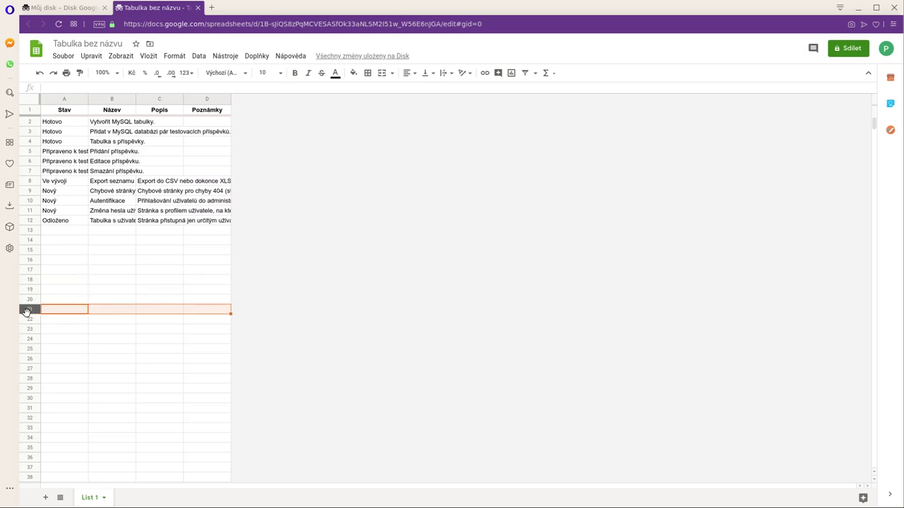
key(shift+Page_Down)
key(shift+Page_Down)
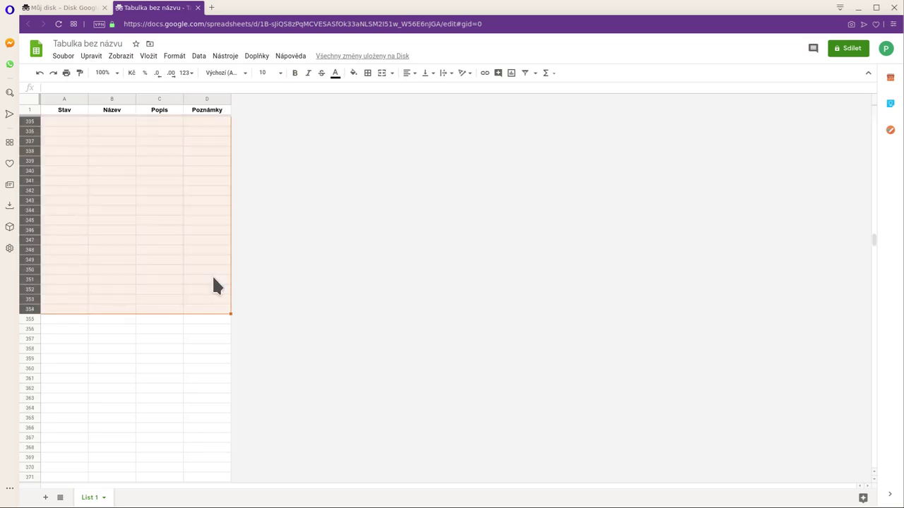
key(shift+Page_Down)
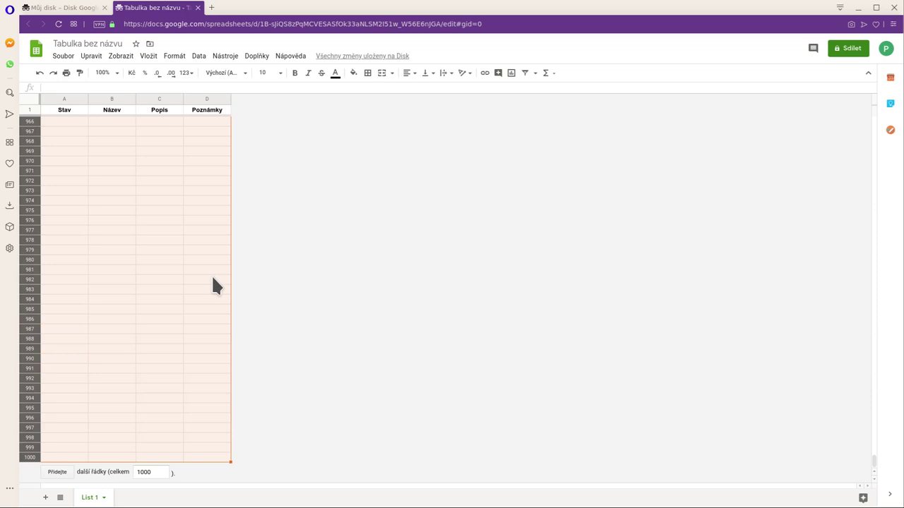
right_click(29, 329)
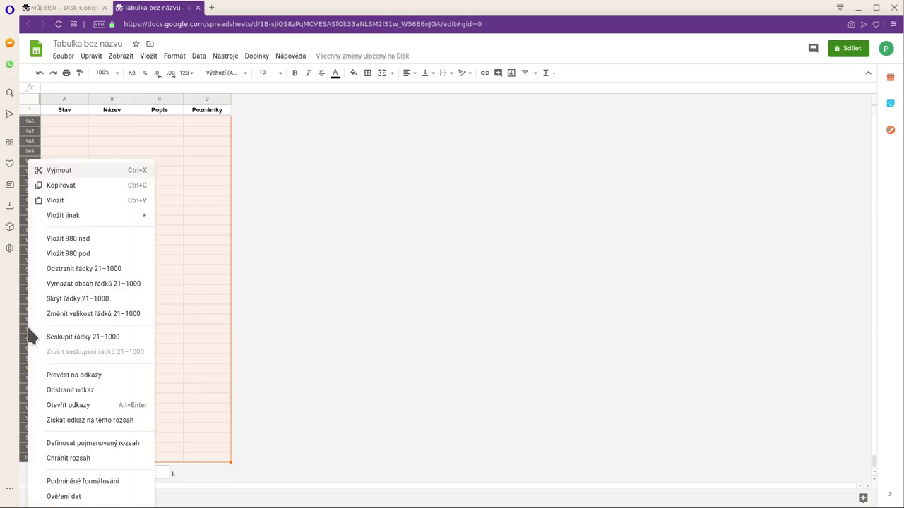
click(83, 269)
click(111, 240)
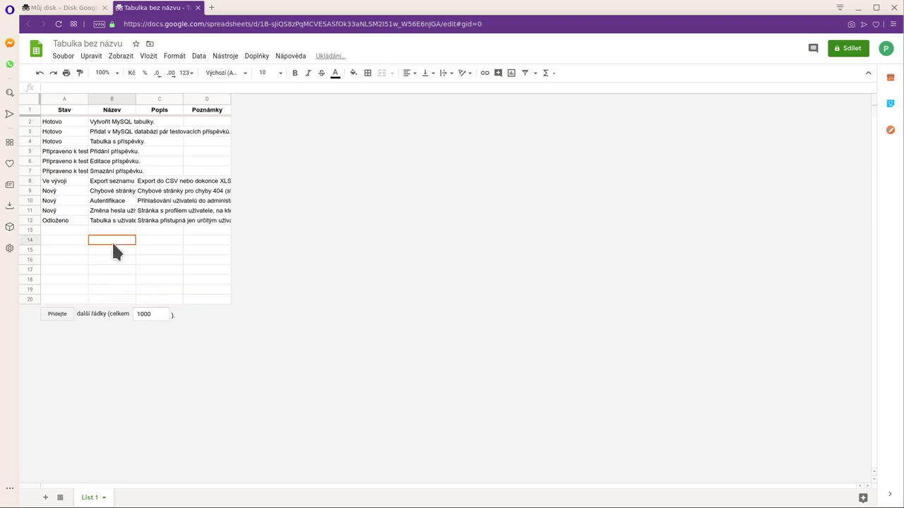
Set the number of additional rows to add beneath the sheet to 10, without adding them
click(141, 313)
drag(151, 314, 145, 314)
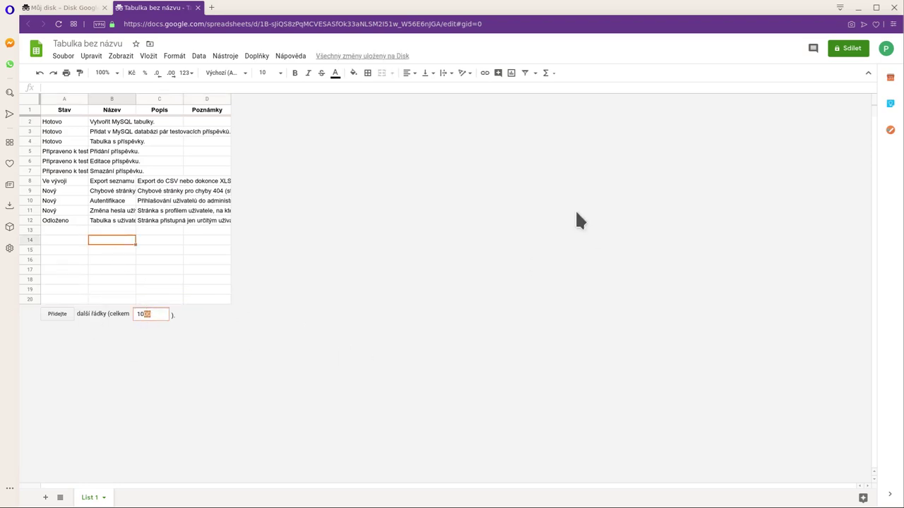
key(BackSpace)
click(207, 299)
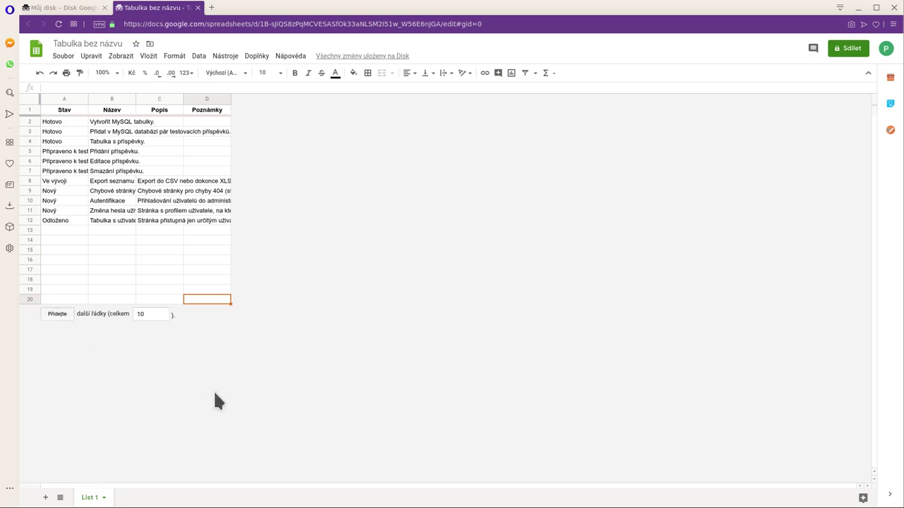
Turn on text wrapping for all cells of the sheet
click(78, 228)
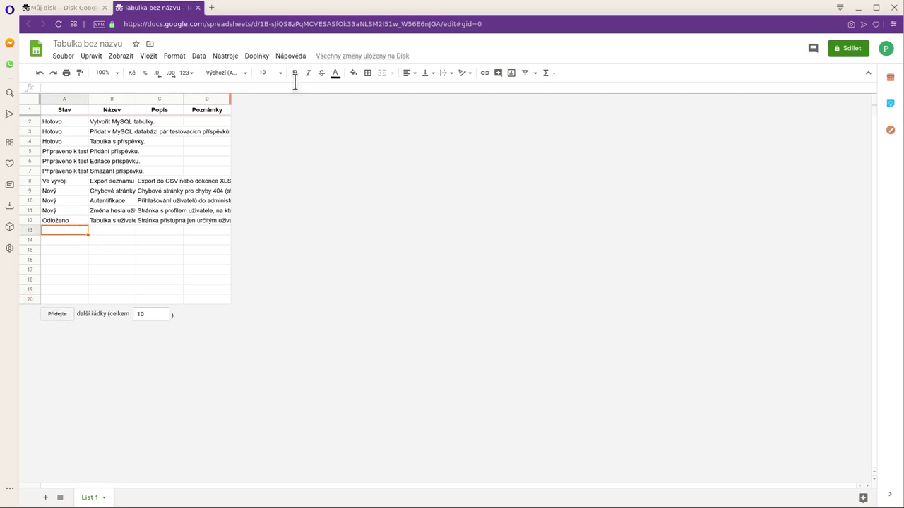
click(150, 164)
key(ctrl+a)
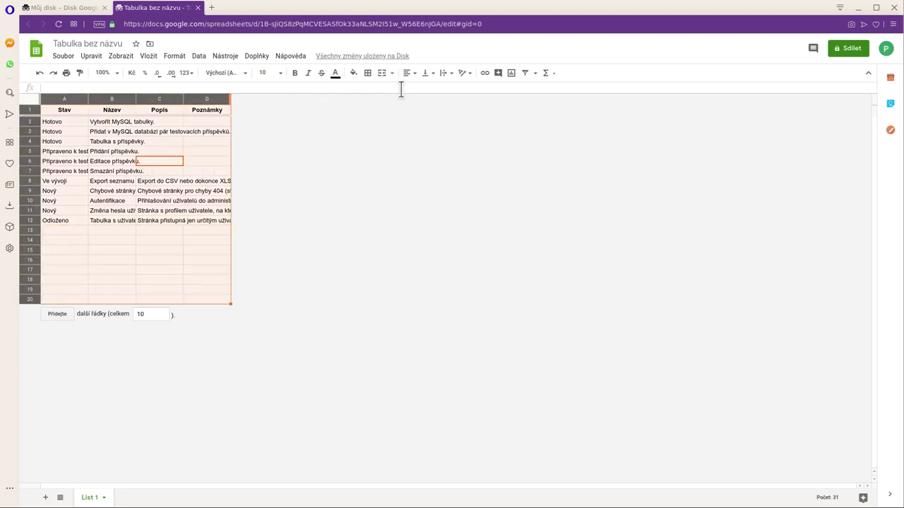
click(97, 142)
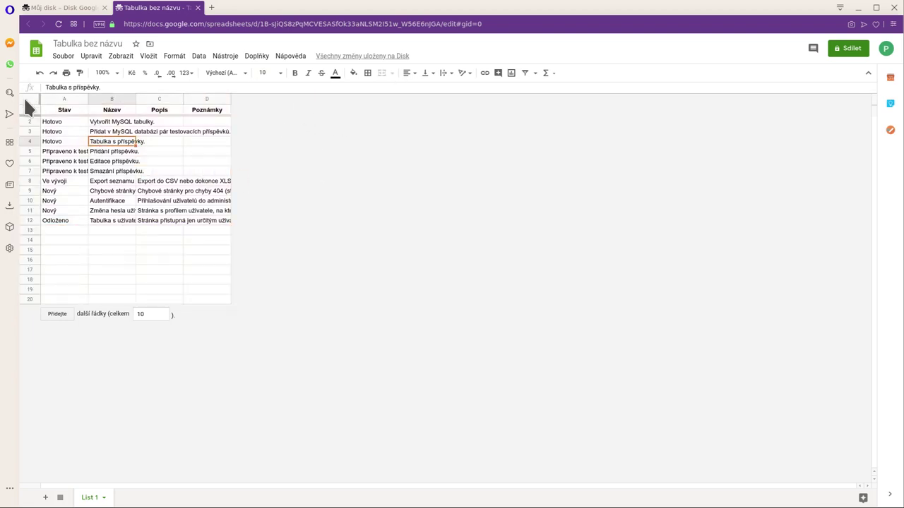
click(27, 98)
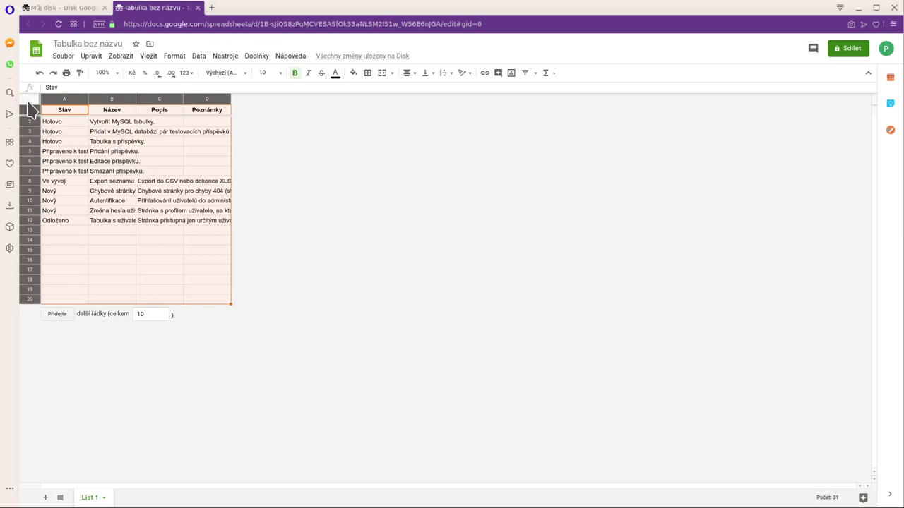
click(446, 74)
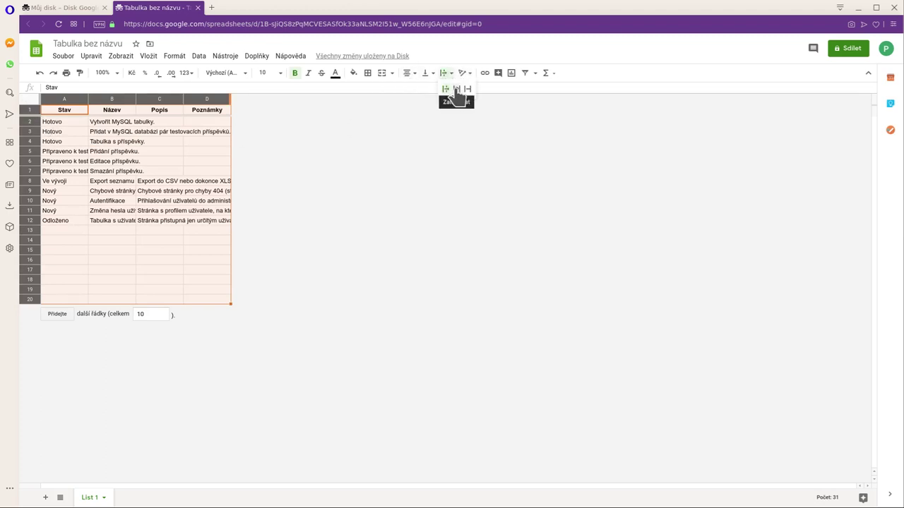
click(456, 89)
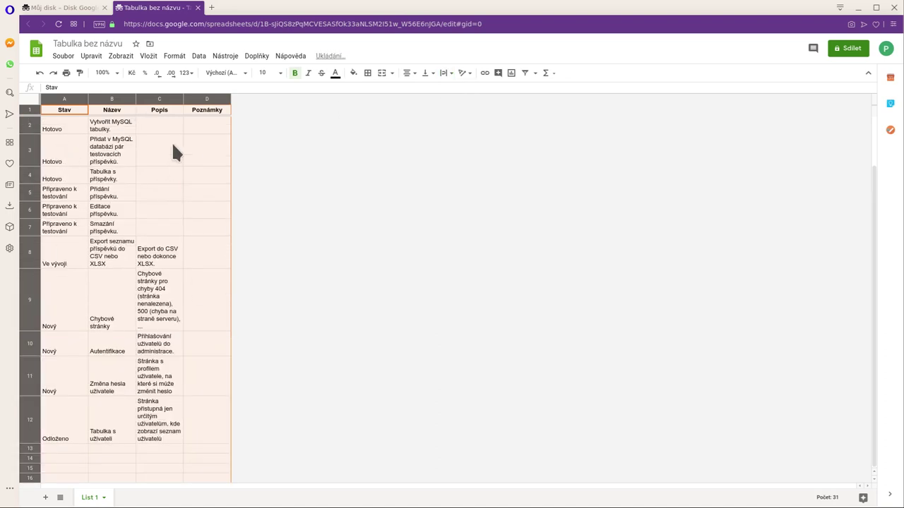
Widen the Poznámky, Popis and Název columns so that their wrapped texts take up fewer lines
click(160, 174)
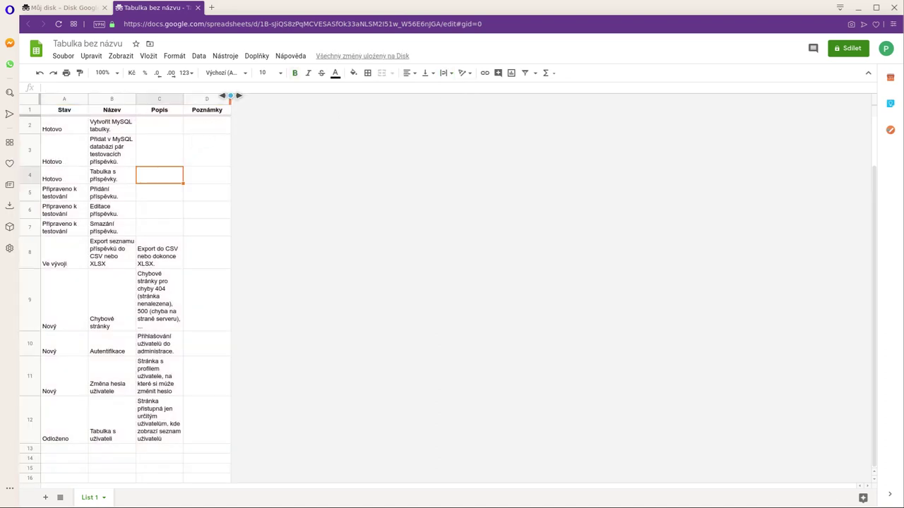
drag(230, 95, 344, 112)
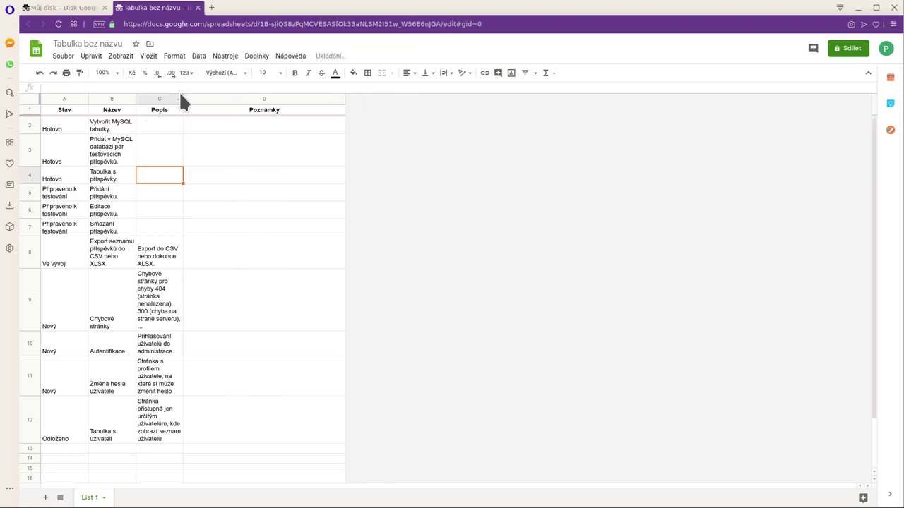
drag(182, 95, 249, 97)
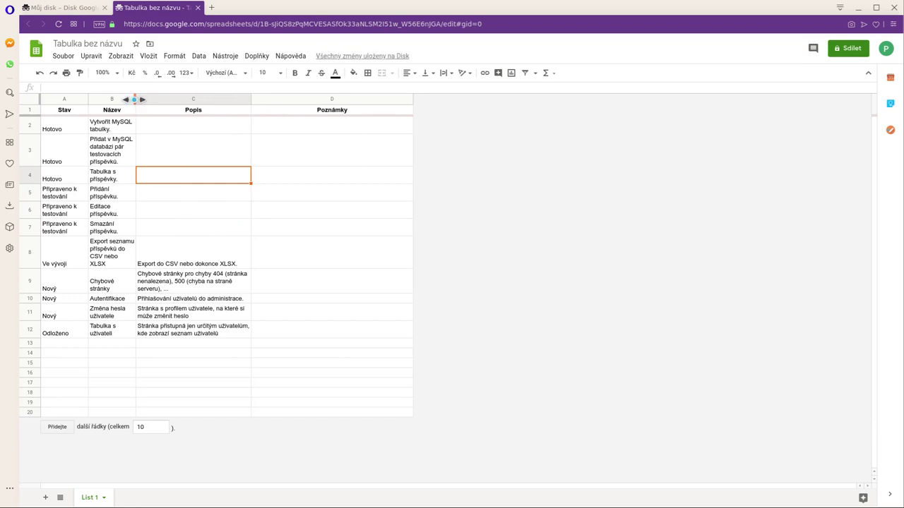
drag(135, 99, 205, 99)
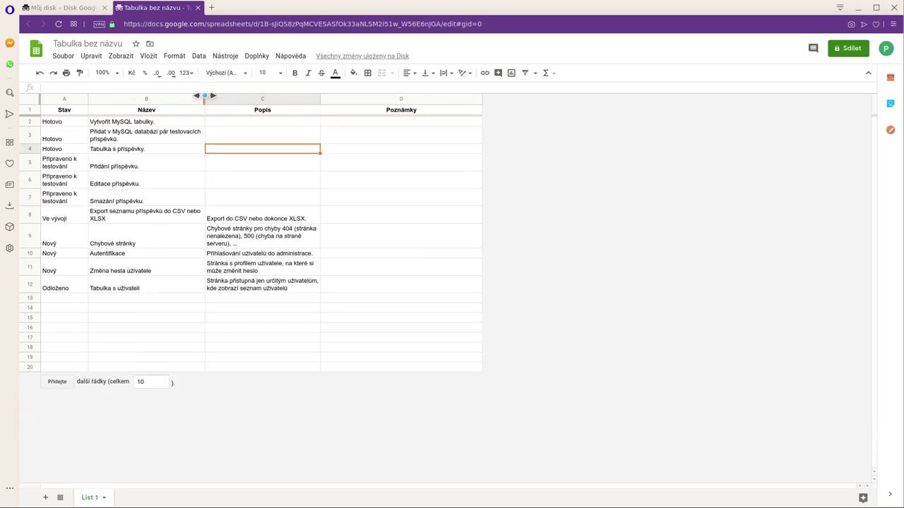
drag(204, 98, 239, 99)
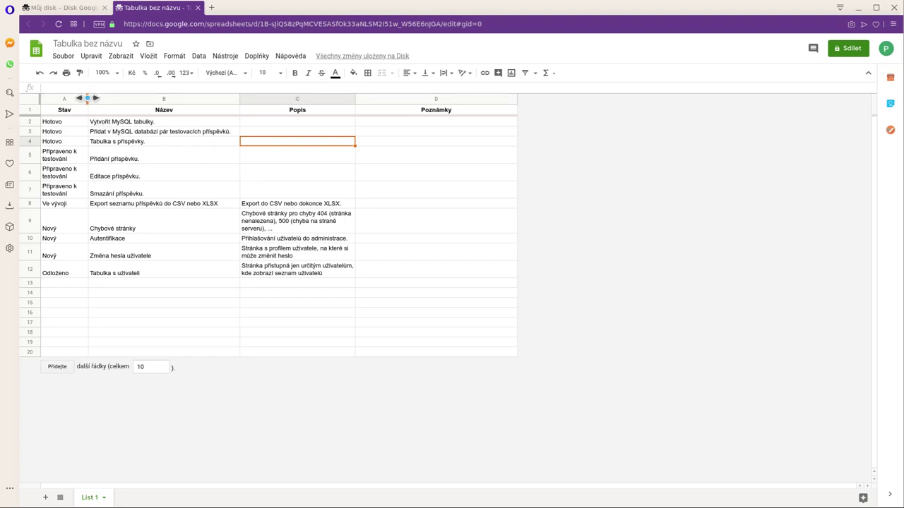
Widen the Stav column so that its longest status texts fit on one line
drag(87, 97, 111, 99)
click(274, 290)
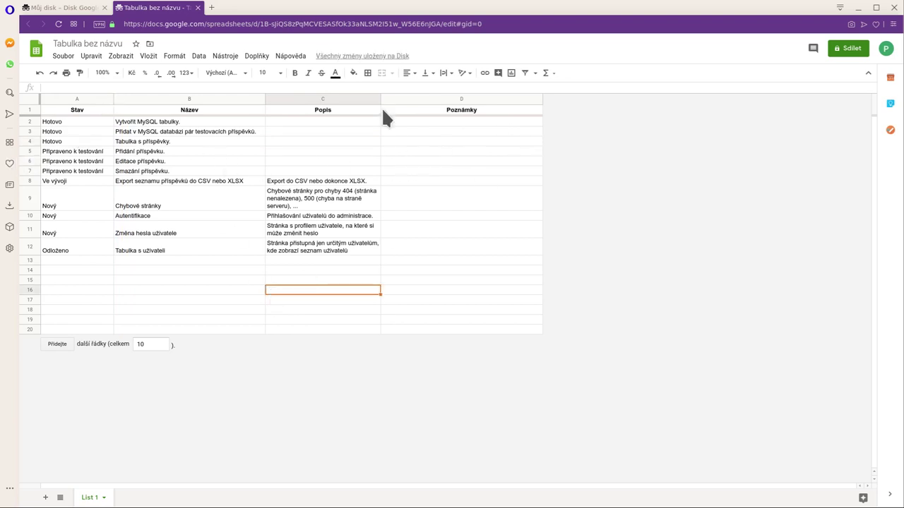
click(108, 100)
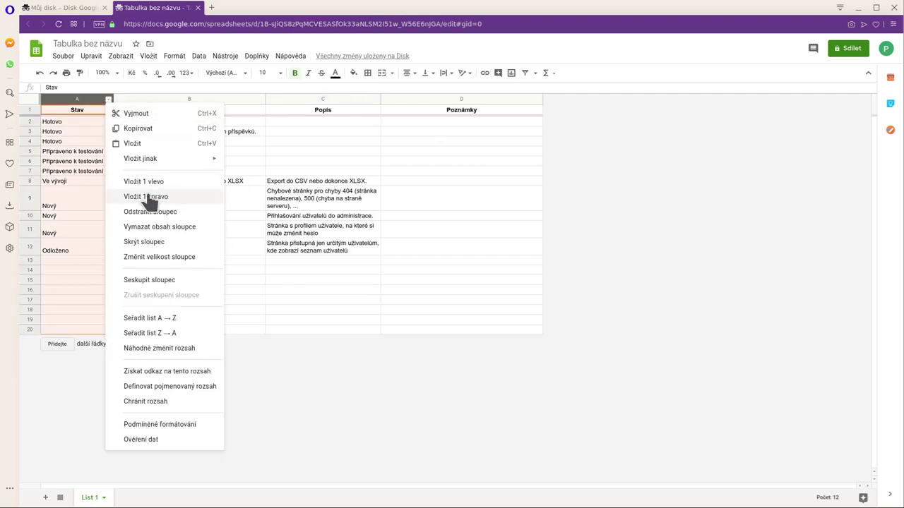
click(79, 261)
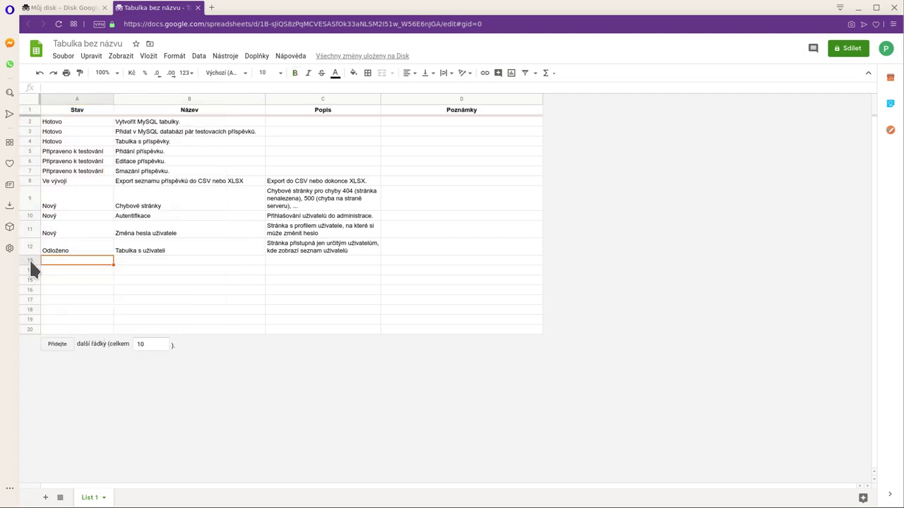
click(31, 262)
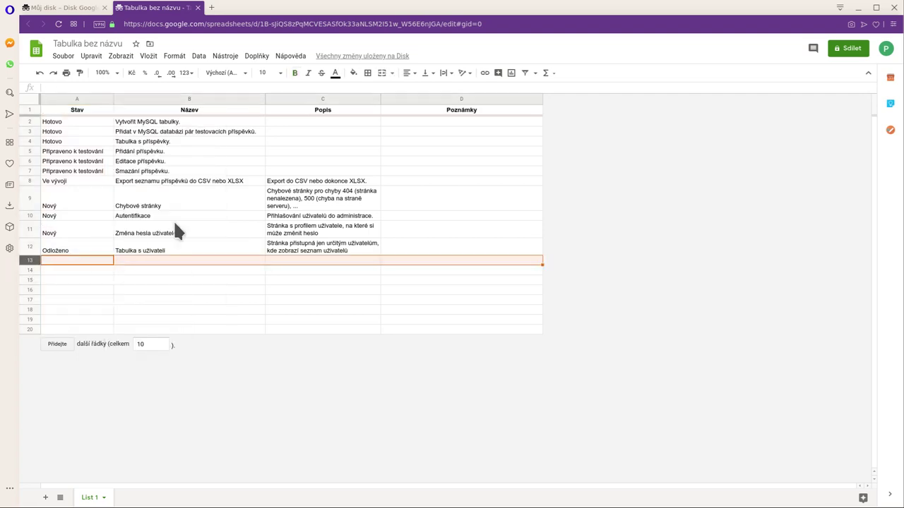
right_click(24, 261)
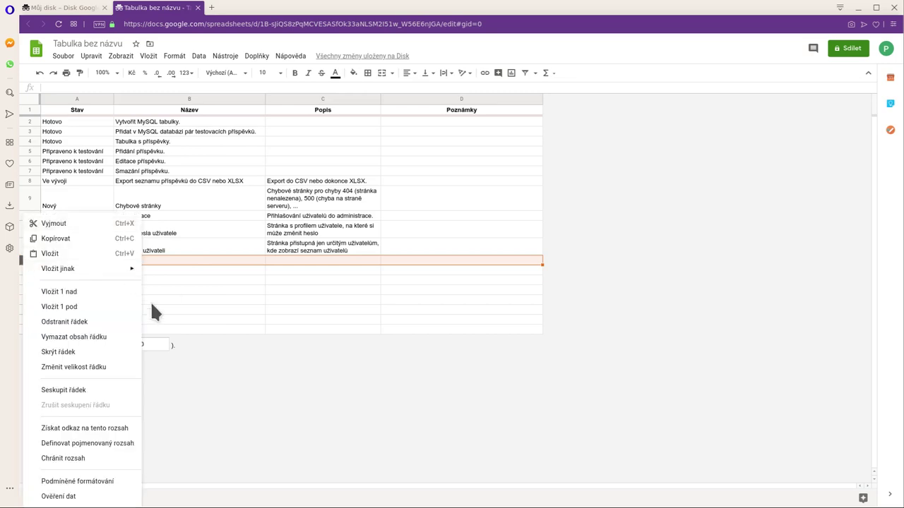
click(102, 171)
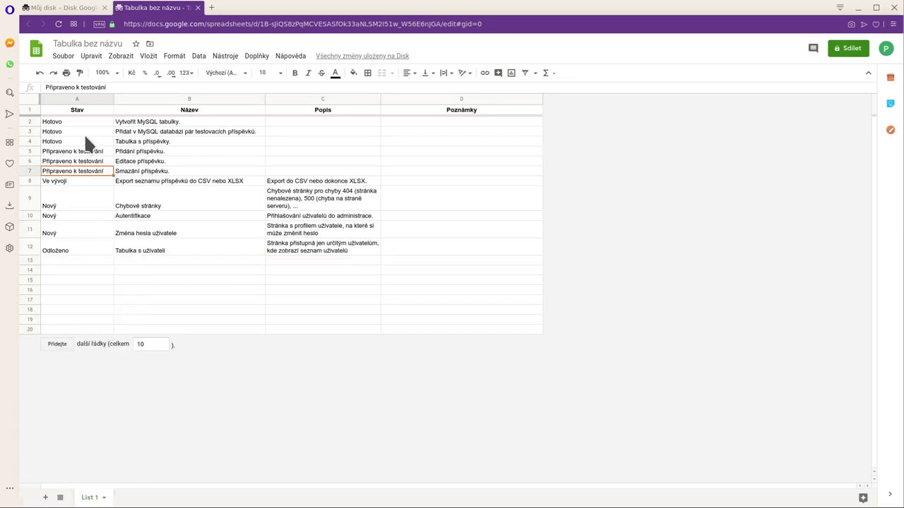
click(82, 106)
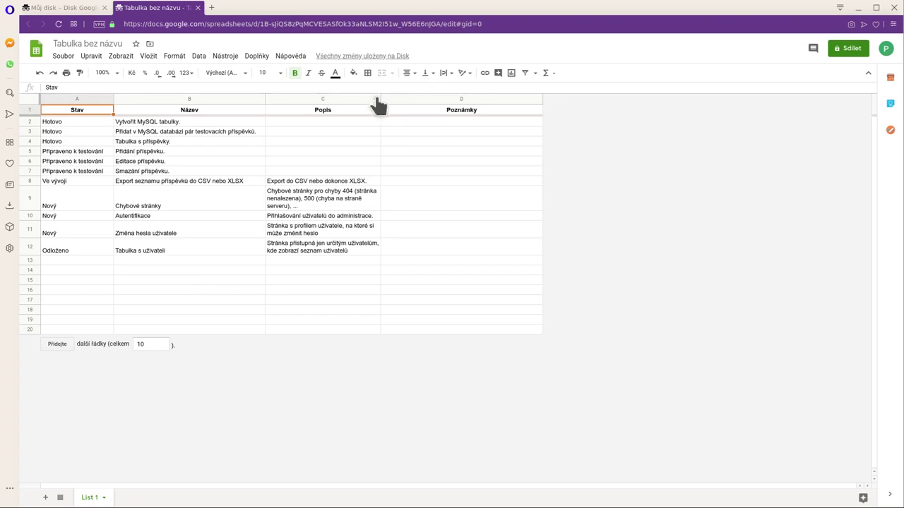
Widen the Popis column until the description in row 12 fits on one line
drag(381, 97, 443, 92)
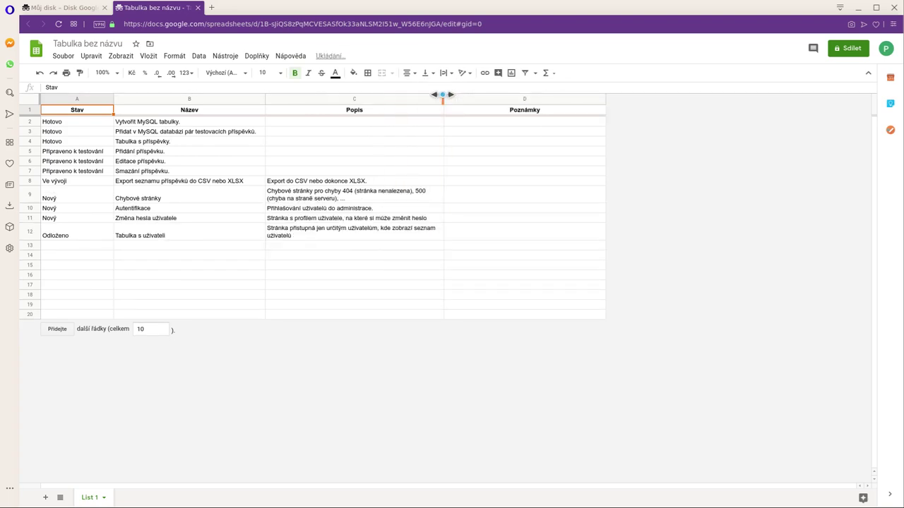
drag(443, 94, 465, 96)
click(223, 144)
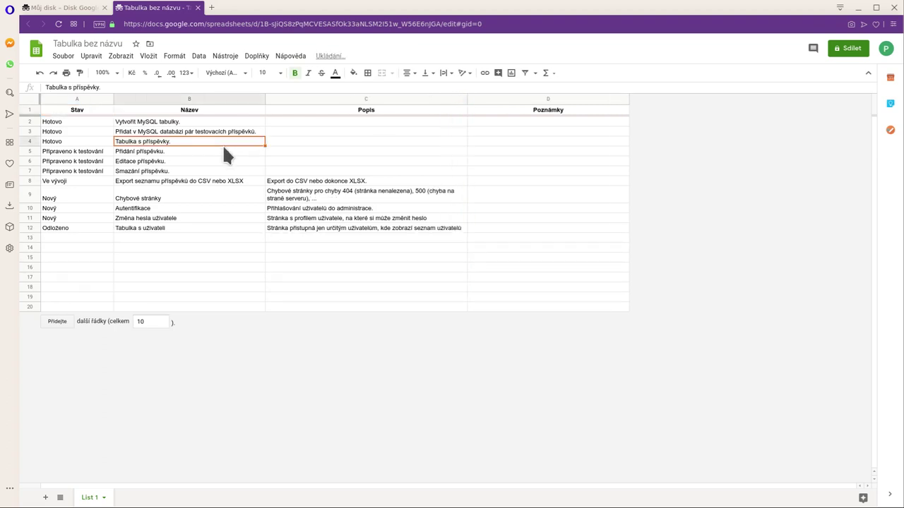
click(180, 171)
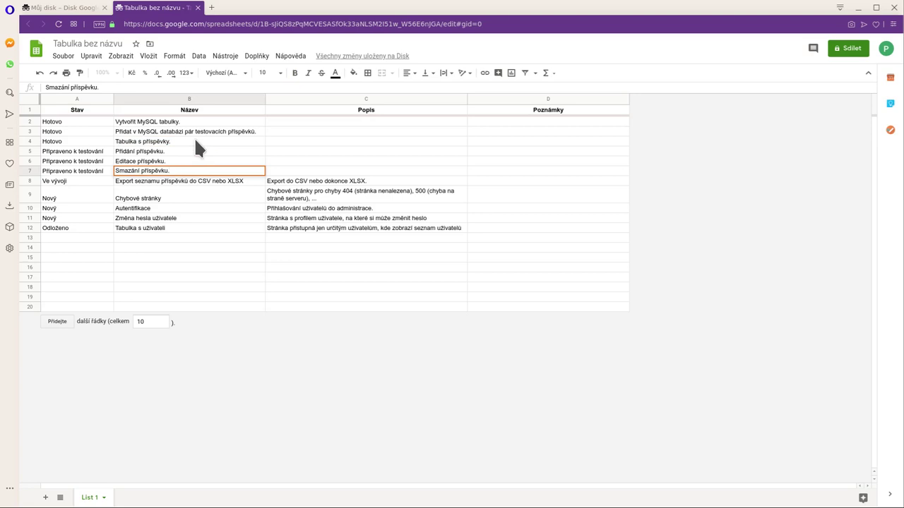
click(195, 138)
key(Escape)
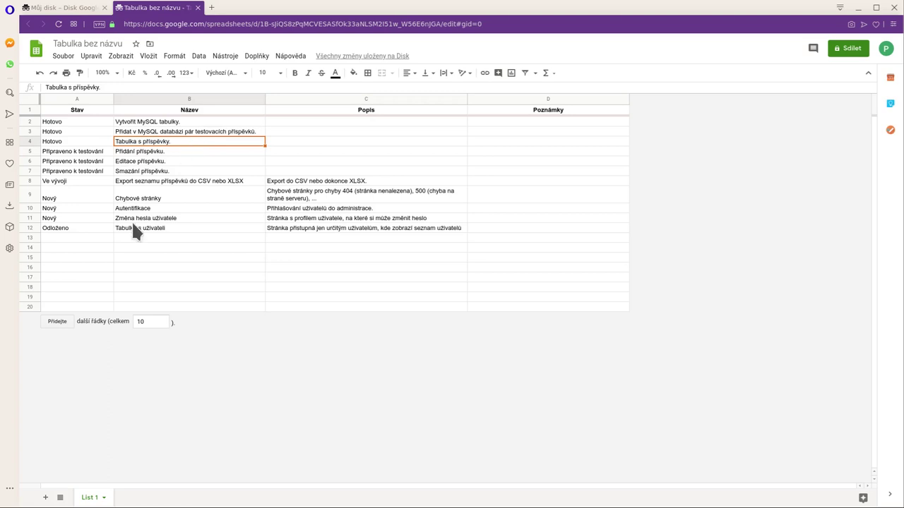
Start sharing the spreadsheet, name it "Úkoly - demo" and keep the permission for invited people at "Může upravovat"
click(854, 50)
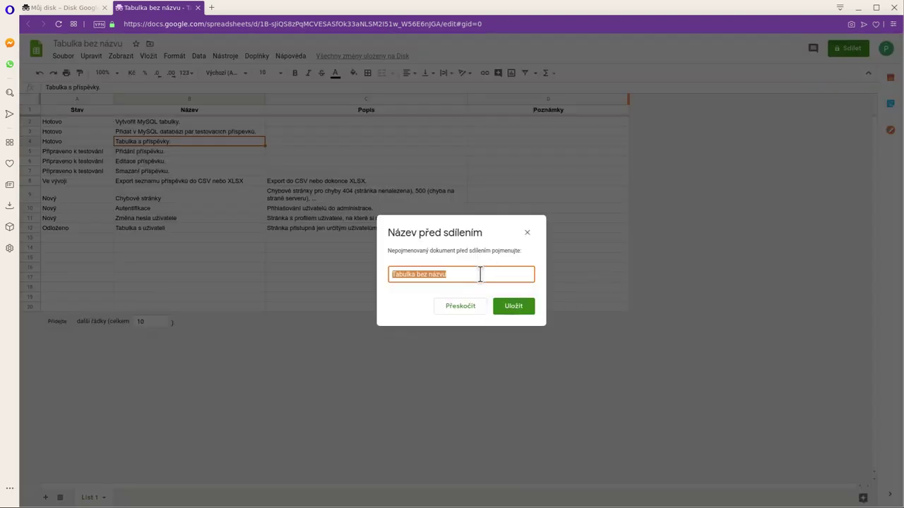
drag(481, 274, 306, 269)
text(Úkoly - demo)
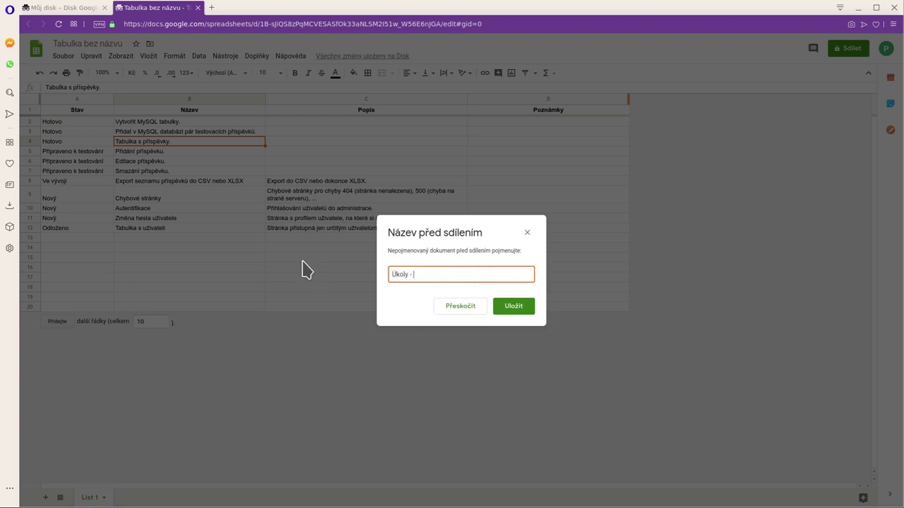
click(519, 306)
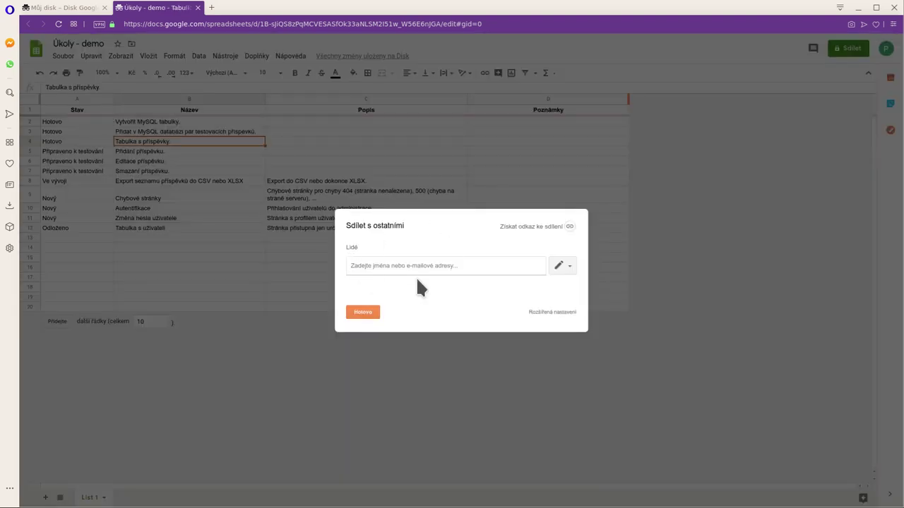
click(559, 264)
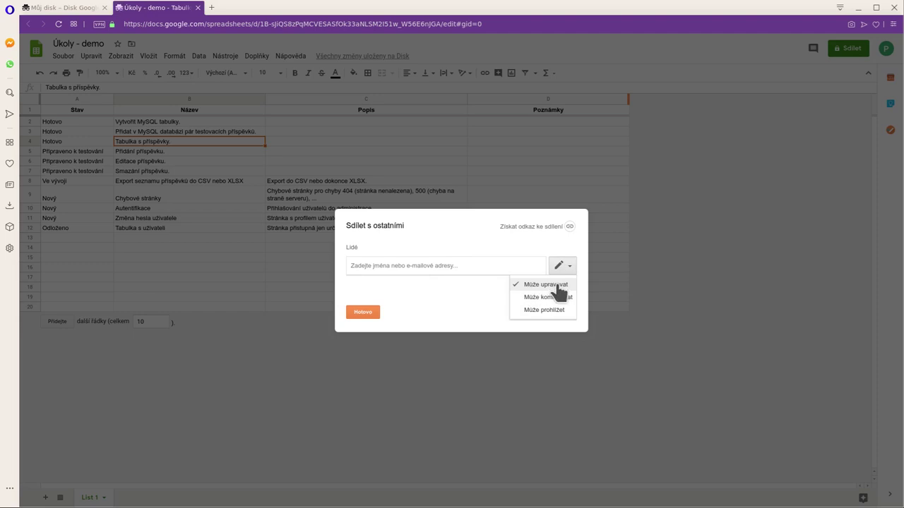
click(557, 286)
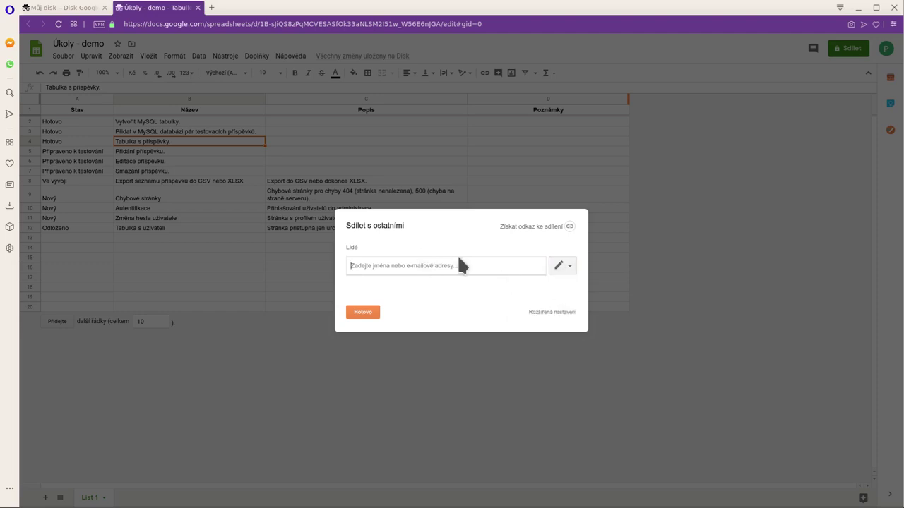
Turn on link sharing with view-only access for everyone with the link and copy the link
click(533, 227)
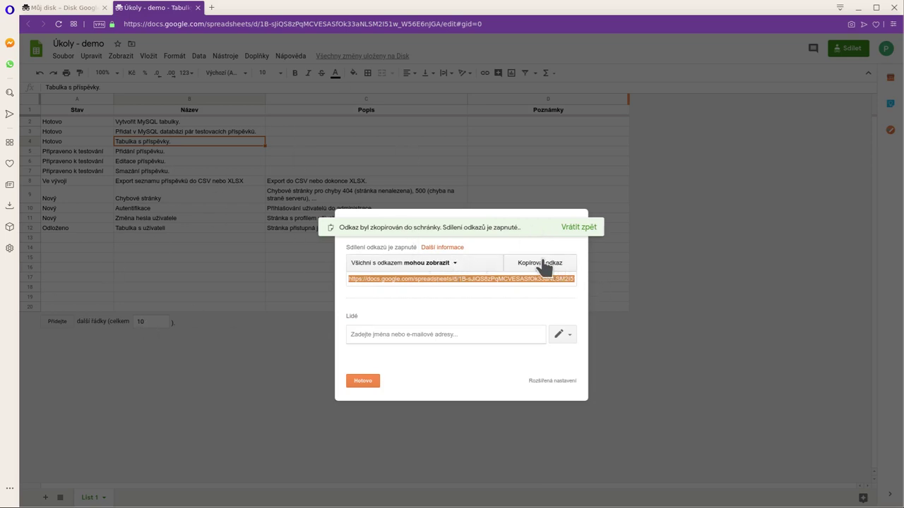
click(432, 267)
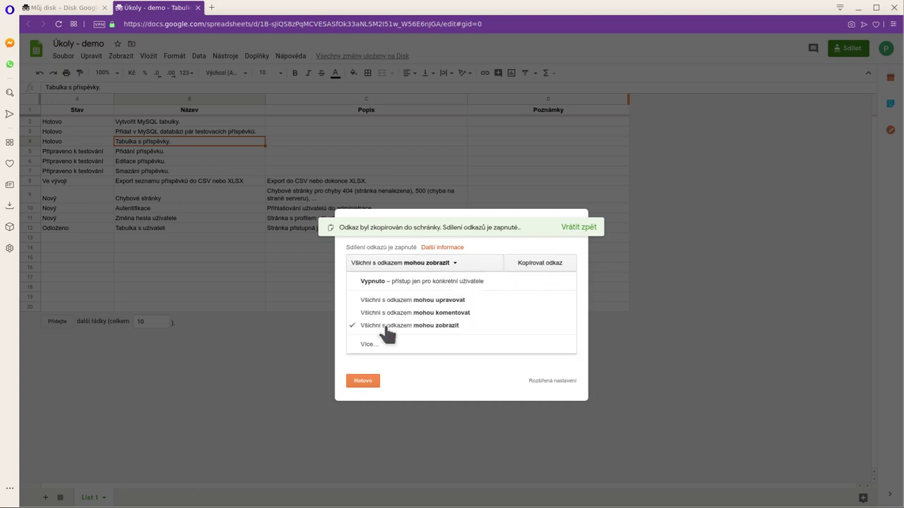
click(454, 267)
click(538, 265)
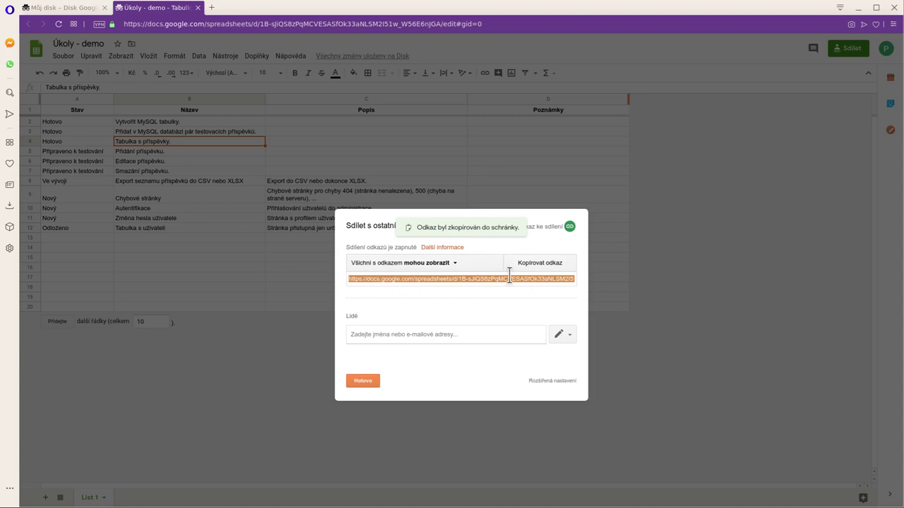
Set link sharing to "Vypnuto" so only specific users have access, and close the sharing settings
click(445, 265)
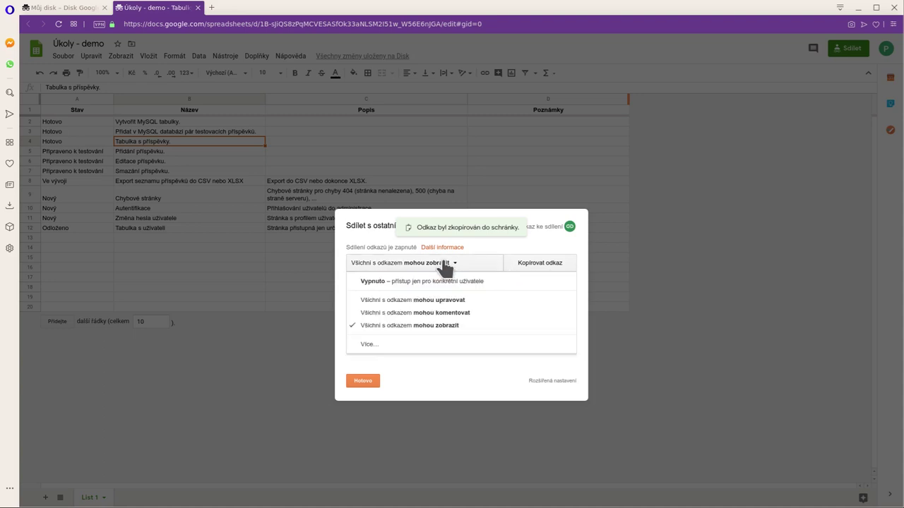
click(395, 286)
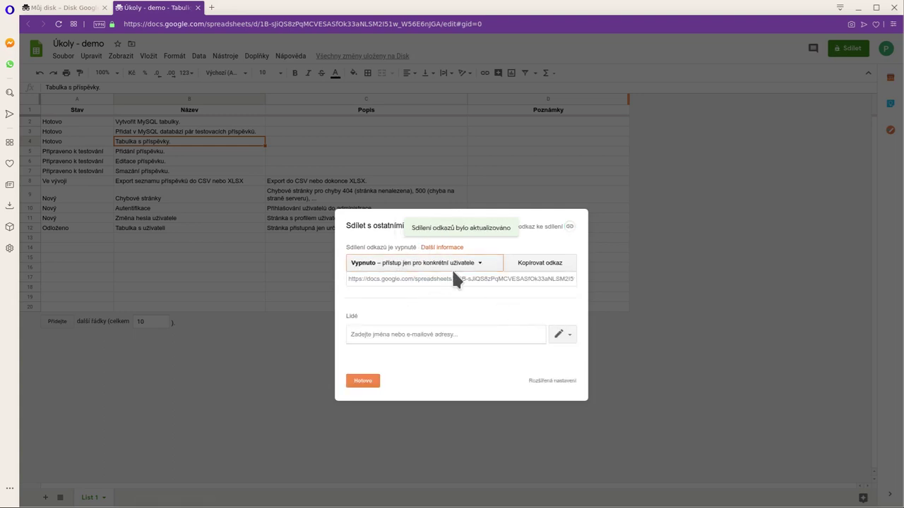
click(359, 383)
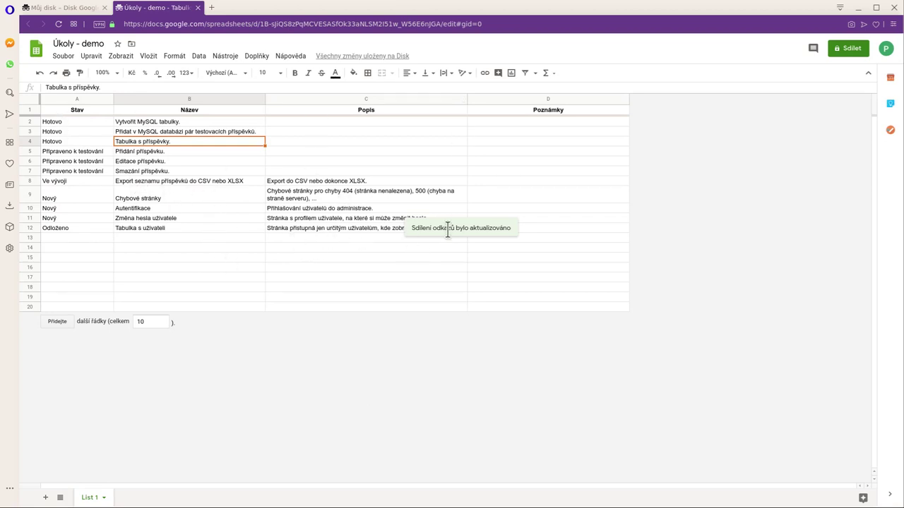
click(255, 227)
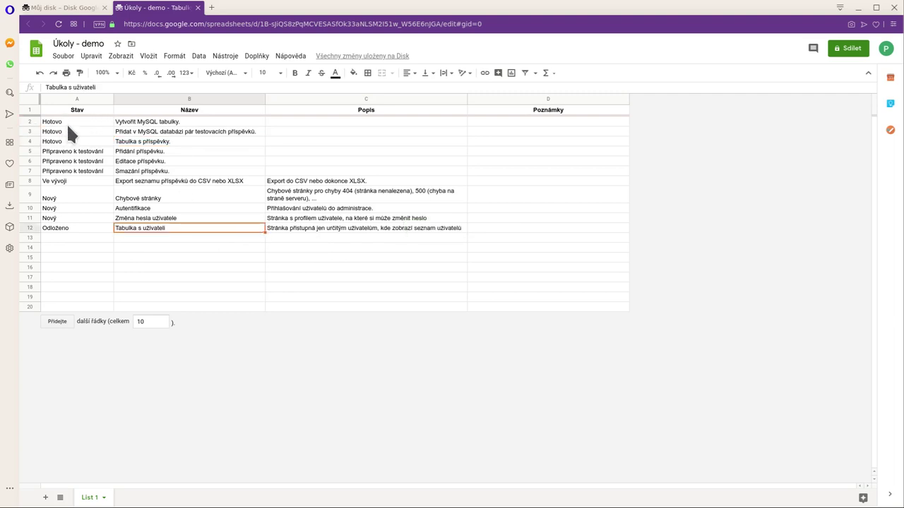
click(69, 121)
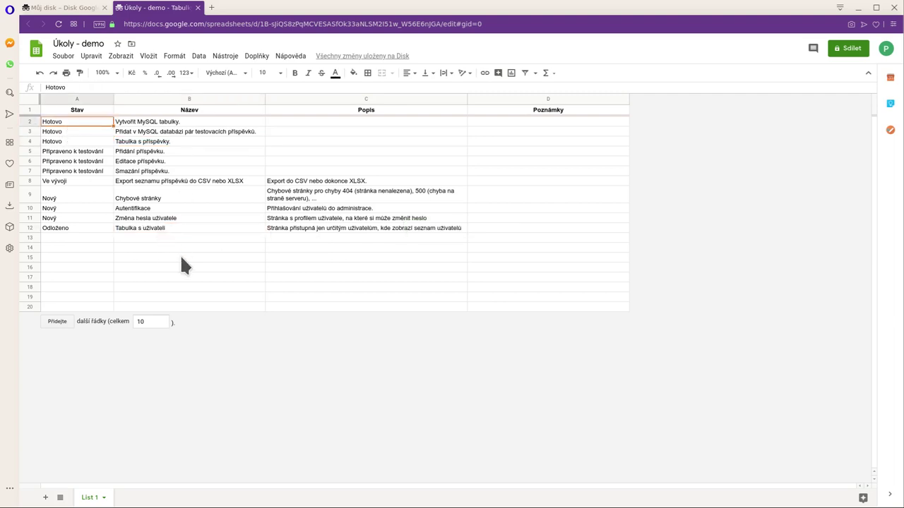
click(176, 140)
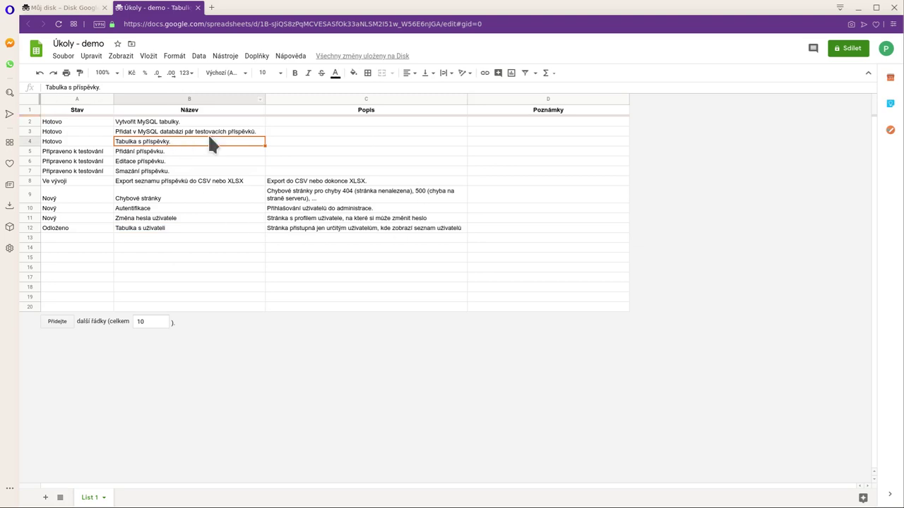
click(197, 164)
click(400, 146)
click(155, 151)
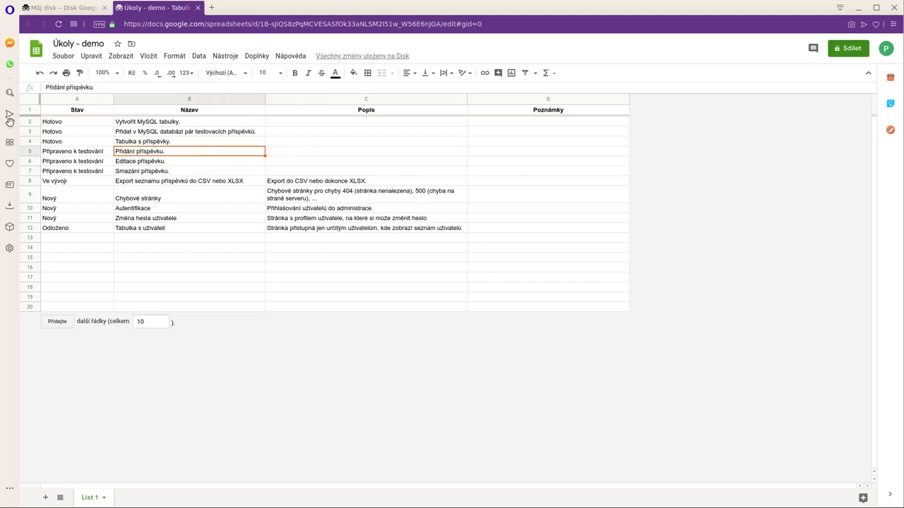
click(51, 109)
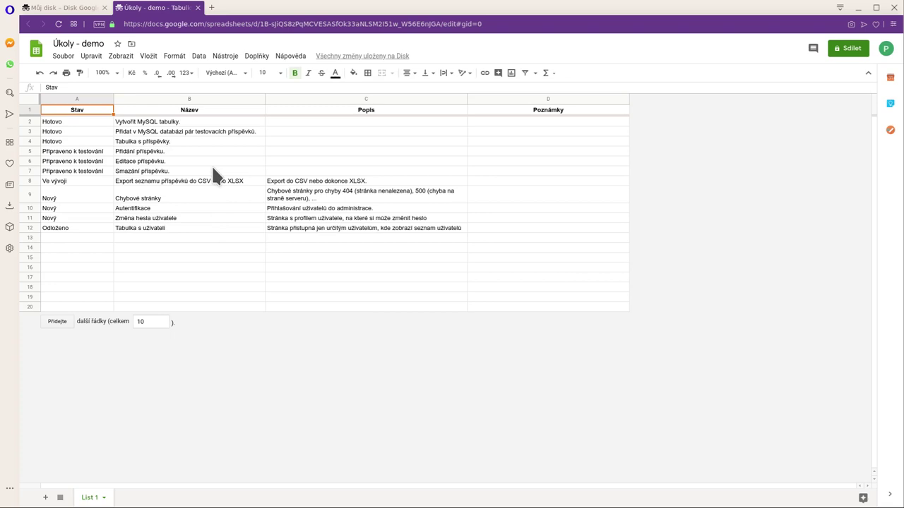
Open the spreadsheet's version history and compare the 22:57 version with the current 23:01 version
click(67, 59)
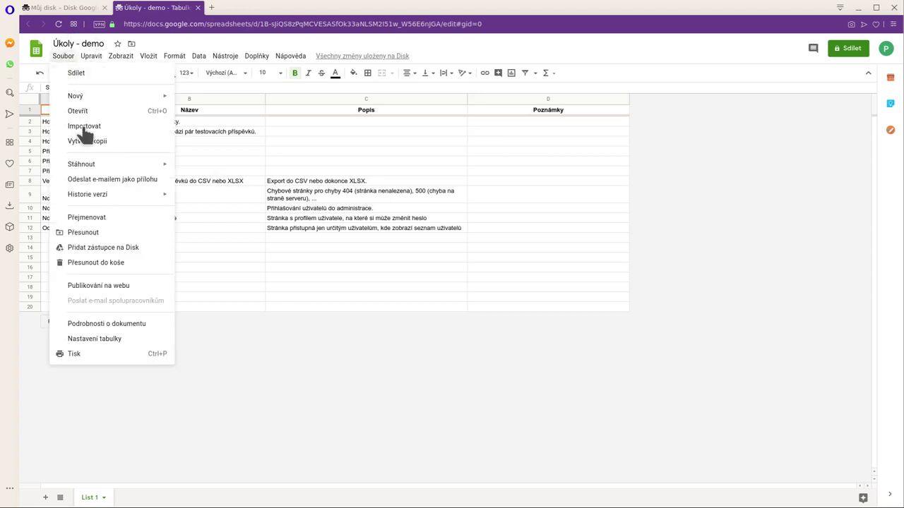
mouse_move(118, 204)
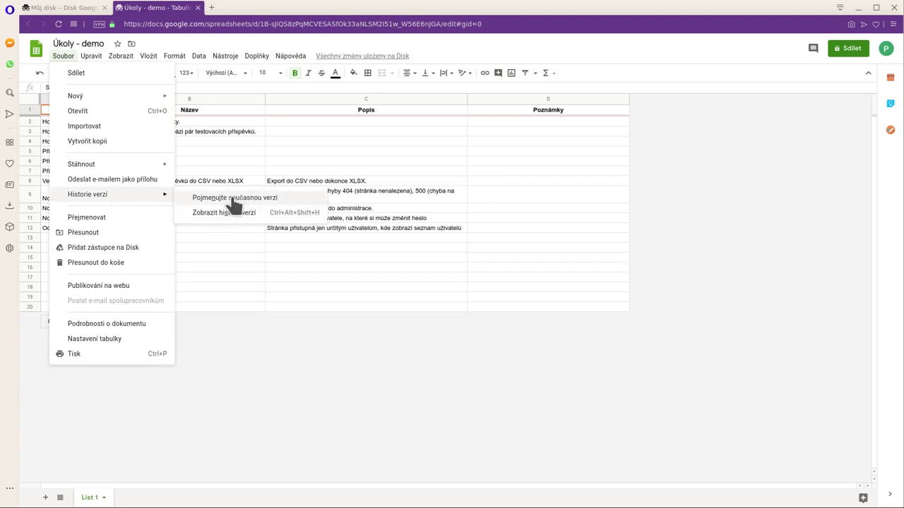
click(223, 219)
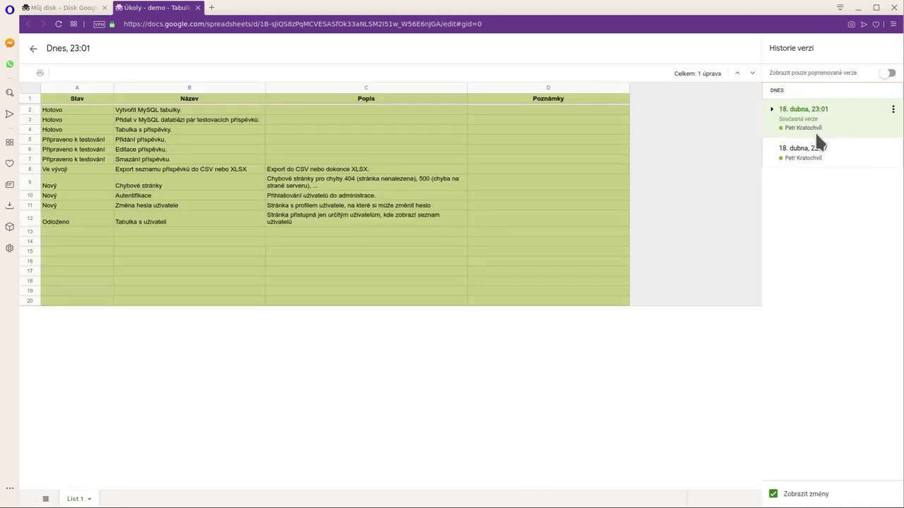
click(811, 157)
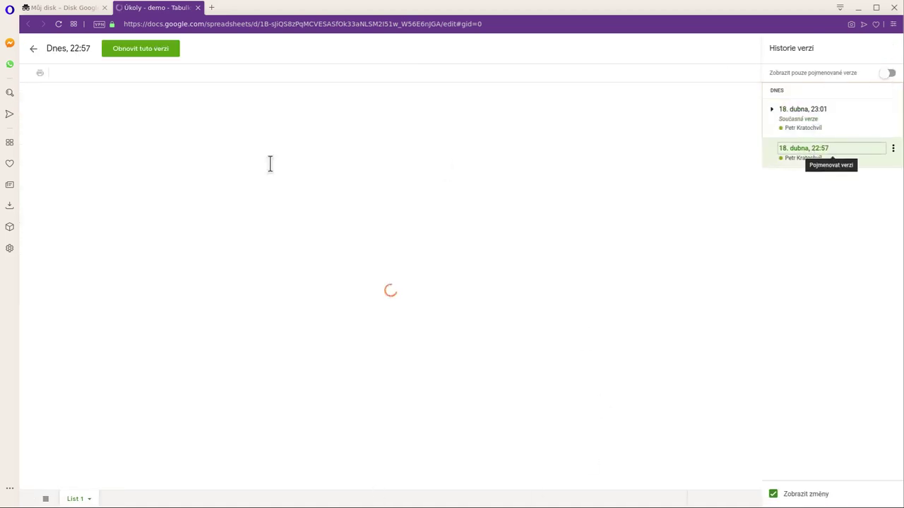
click(803, 109)
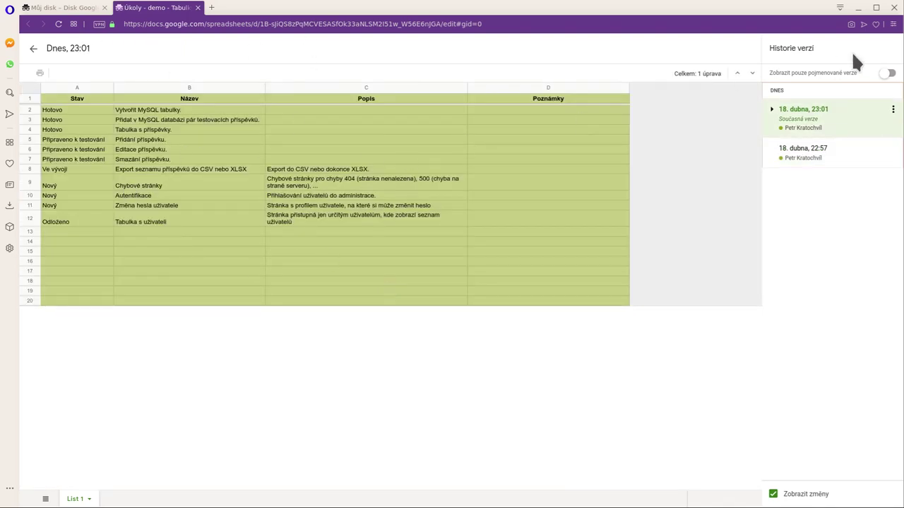
Try the filter for named versions only, switch it back off, and expand the detailed versions under the current 23:01 version
click(886, 73)
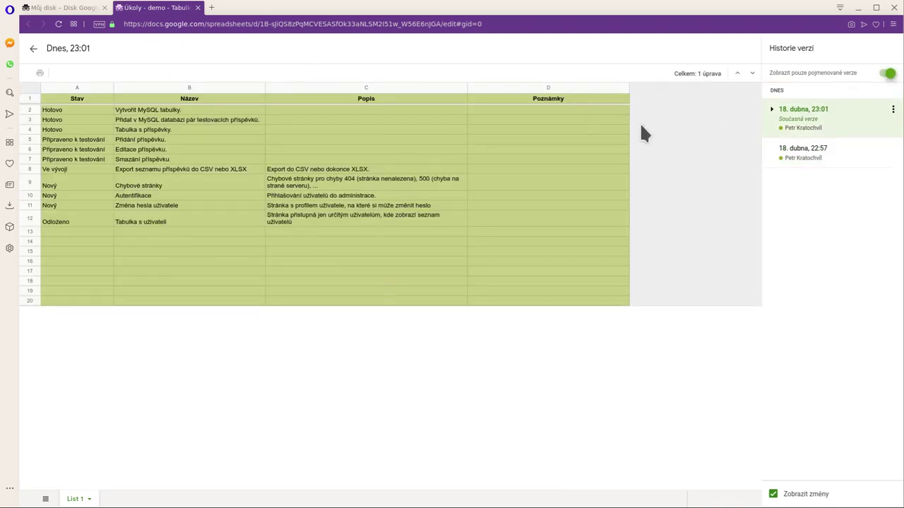
click(887, 74)
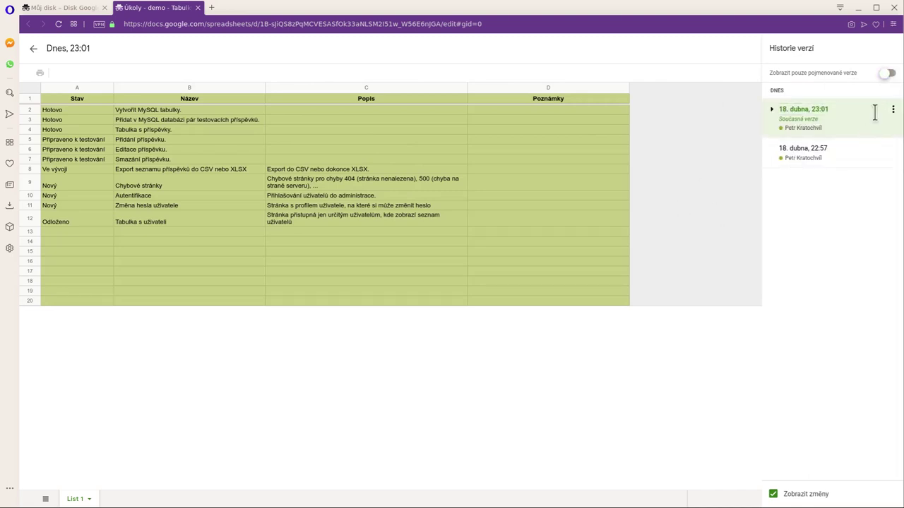
click(771, 109)
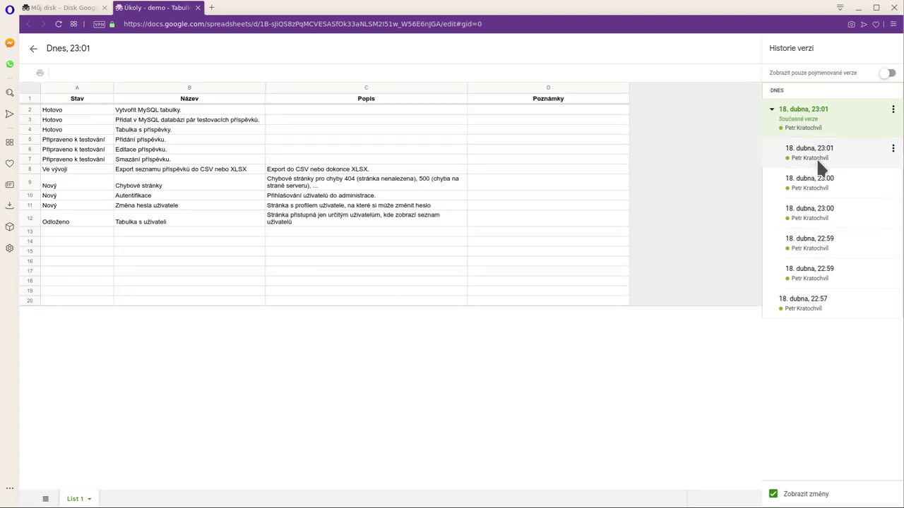
View the detailed 23:01 version and both 23:00 versions, and leave the version history
click(816, 157)
click(810, 180)
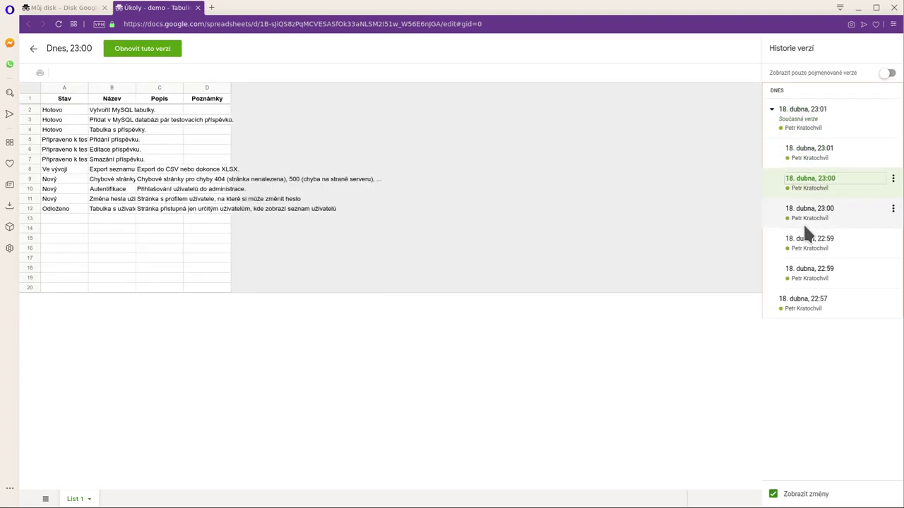
click(809, 213)
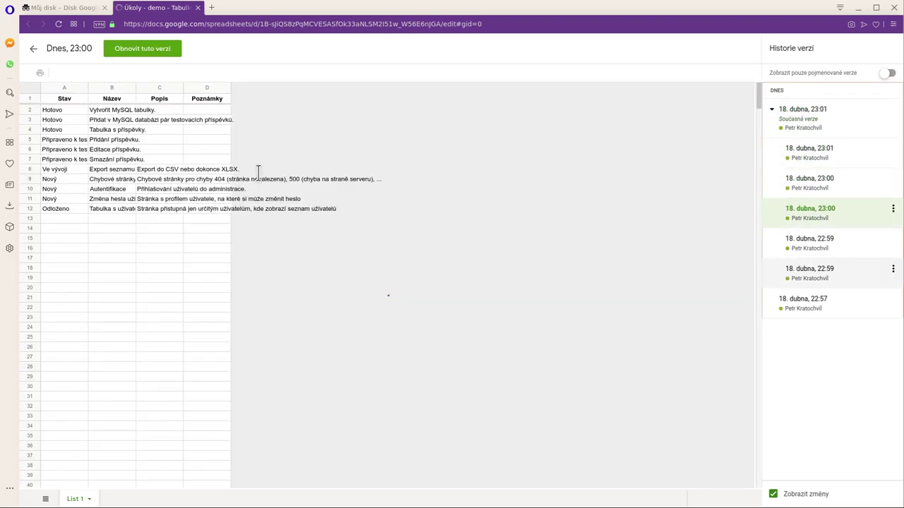
click(30, 49)
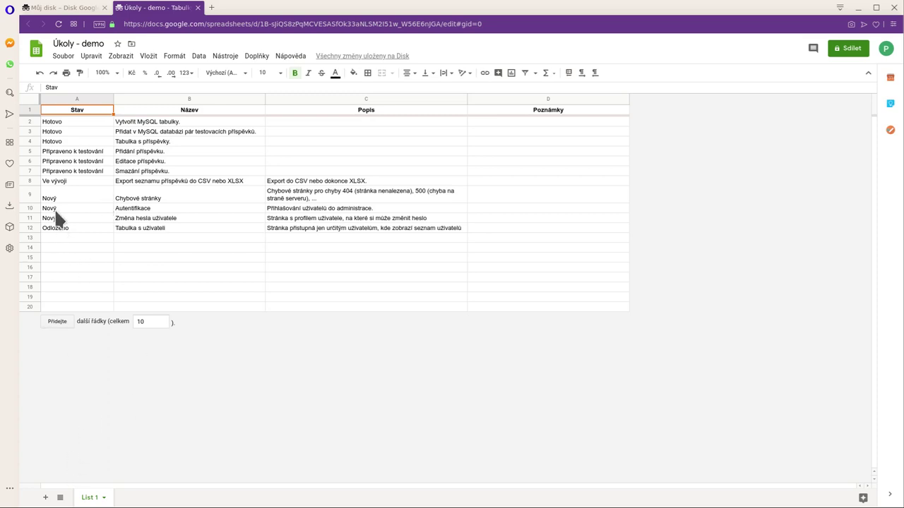
Rename the sheet "List 1" to "Úvody"
double_click(92, 494)
text(Úvody)
key(Return)
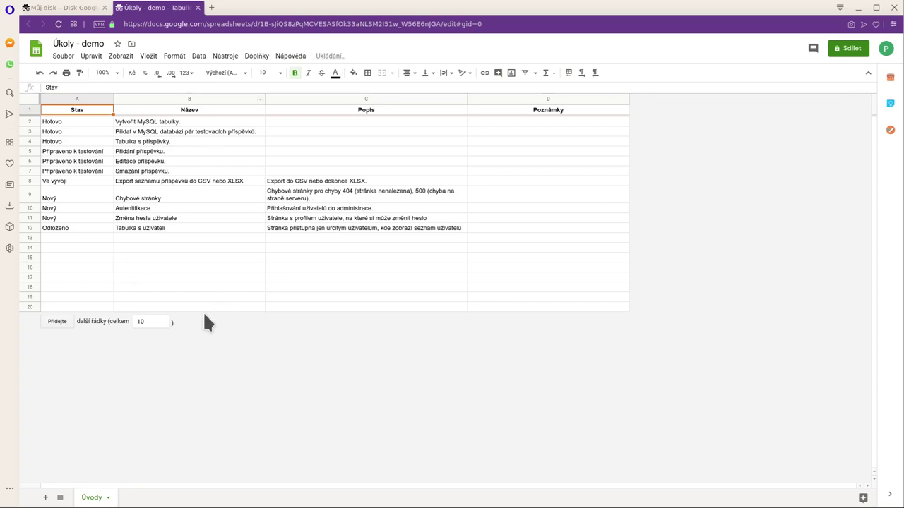
Rename the task list sheet to "Úkoly"
double_click(91, 498)
text(Úkoly)
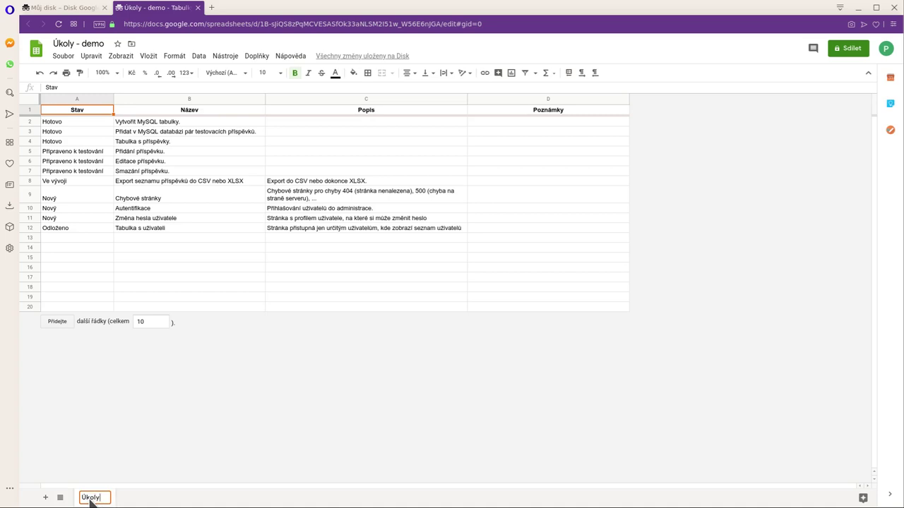
key(Return)
Add a second sheet to the spreadsheet and name it "Stavy úkolů"
click(45, 498)
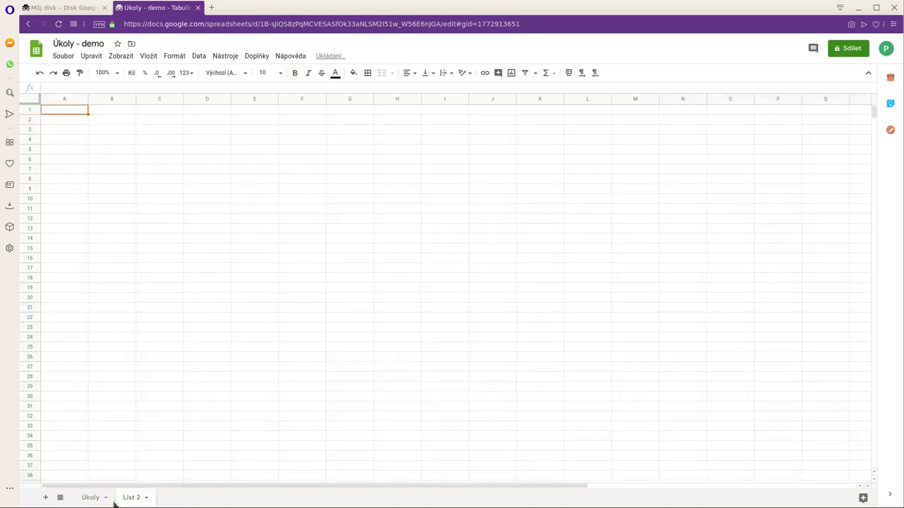
click(89, 497)
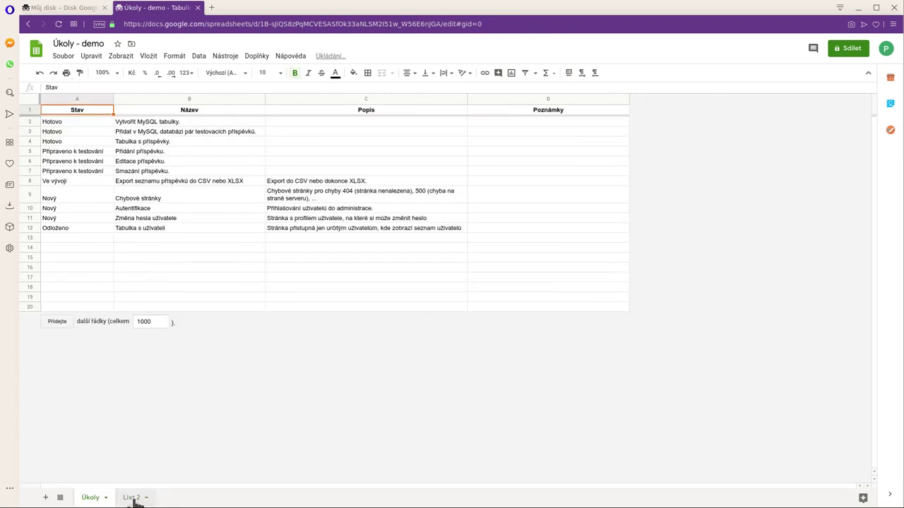
click(132, 497)
double_click(132, 498)
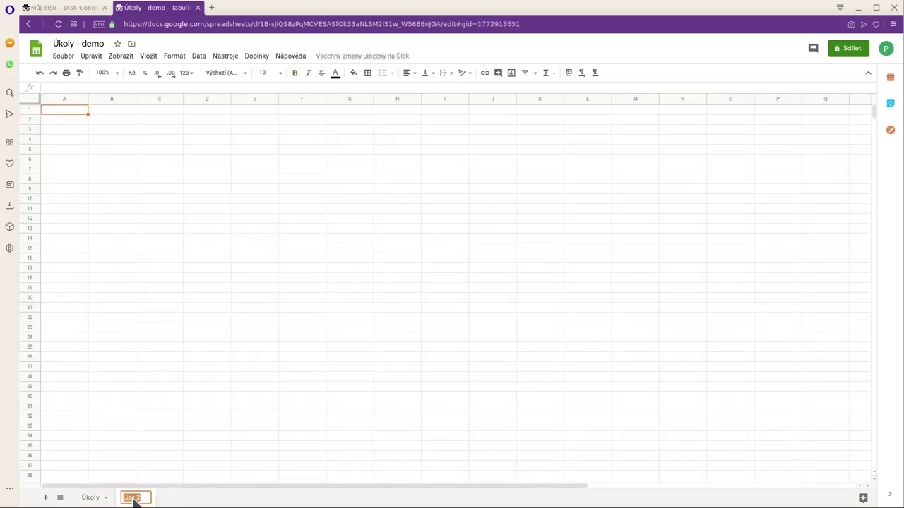
text(Stavy úkolů)
key(Return)
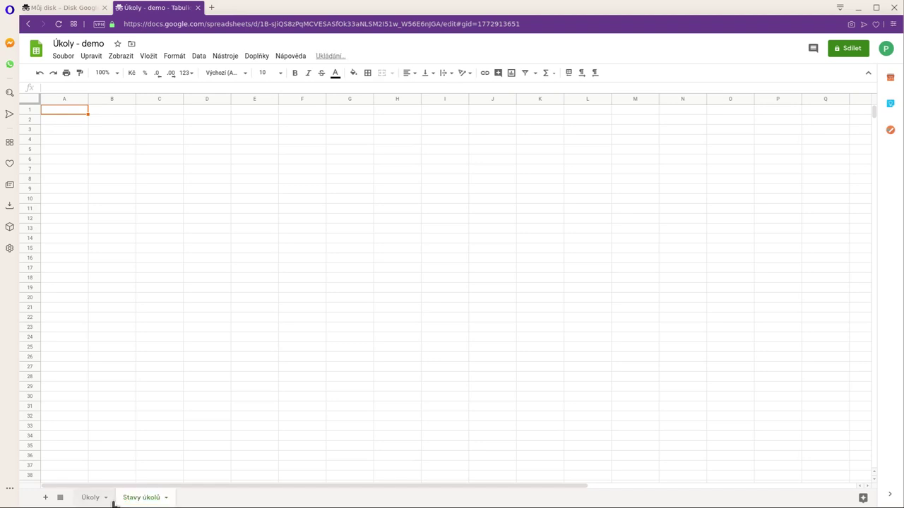
click(90, 497)
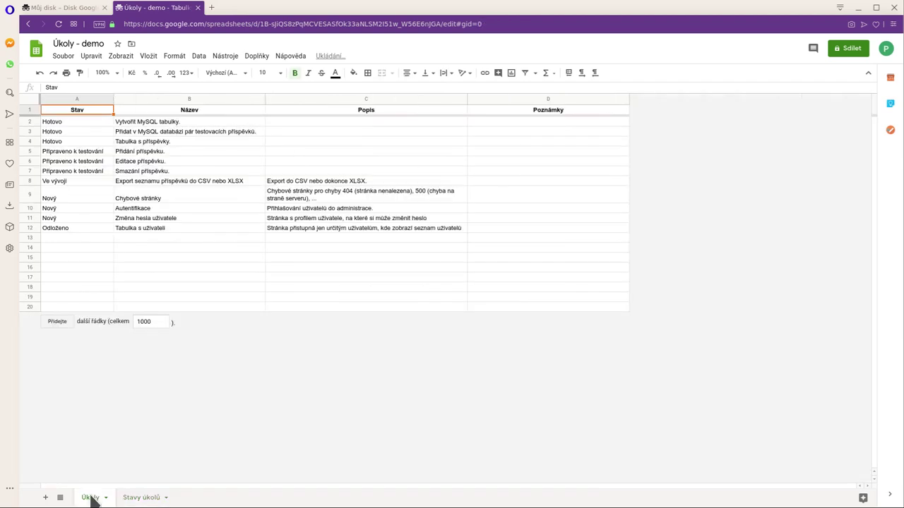
click(87, 159)
click(82, 228)
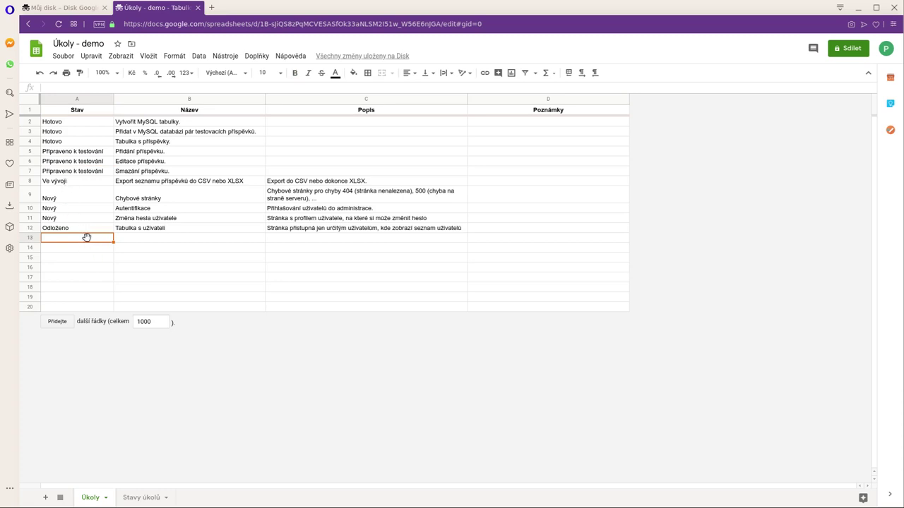
double_click(79, 238)
text(Nov)
key(Escape)
On the Stavy úkolů sheet, enter the header "Stav" in A1 and list Nový, Ve vývoji, Připraveno k testování, Hotovo and Odloženo in A2:A6
click(131, 497)
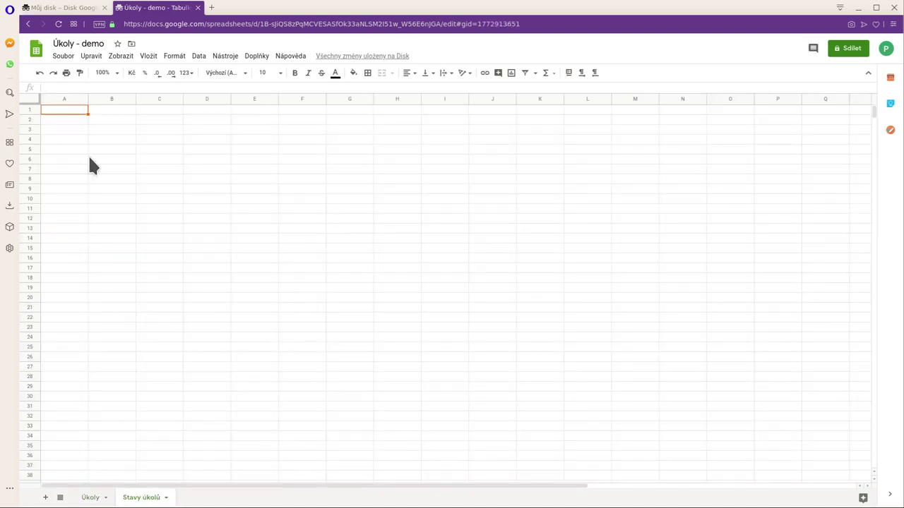
click(58, 109)
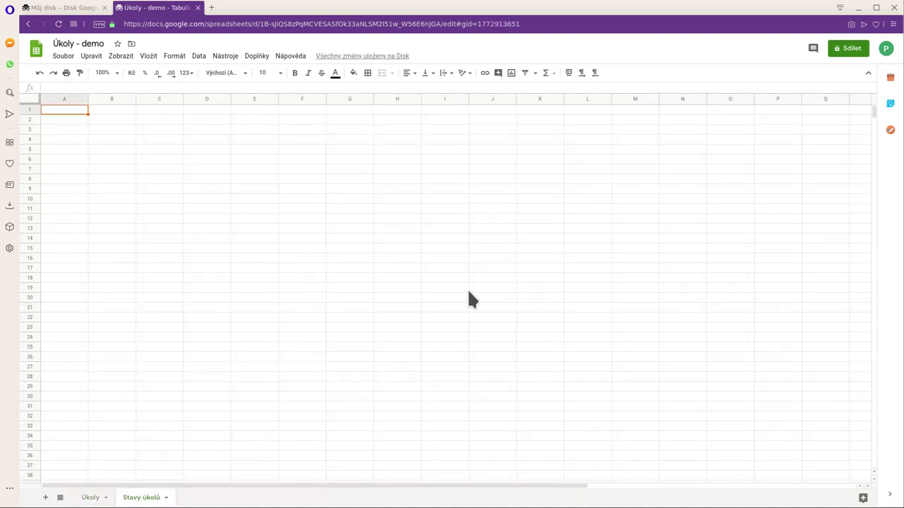
click(53, 120)
text(Nový Ve vývoji Připraveno k testování Hotovo Odloženo)
click(64, 108)
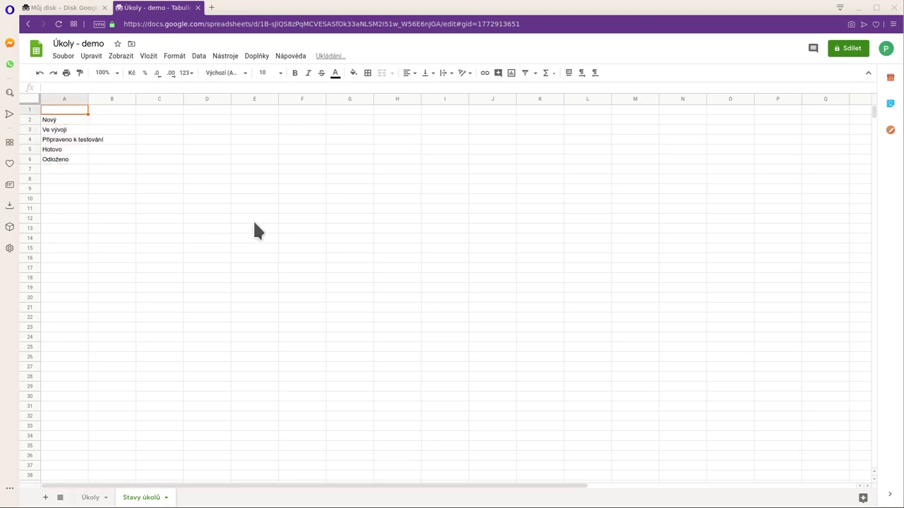
text(Stav)
key(Return)
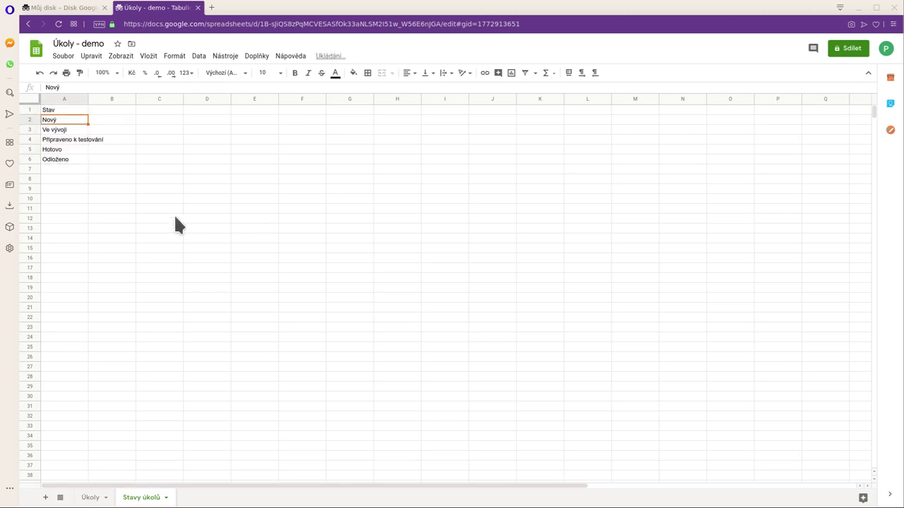
Freeze the first row of the Stavy úkolů sheet and make its header centered and bold
drag(32, 106, 31, 113)
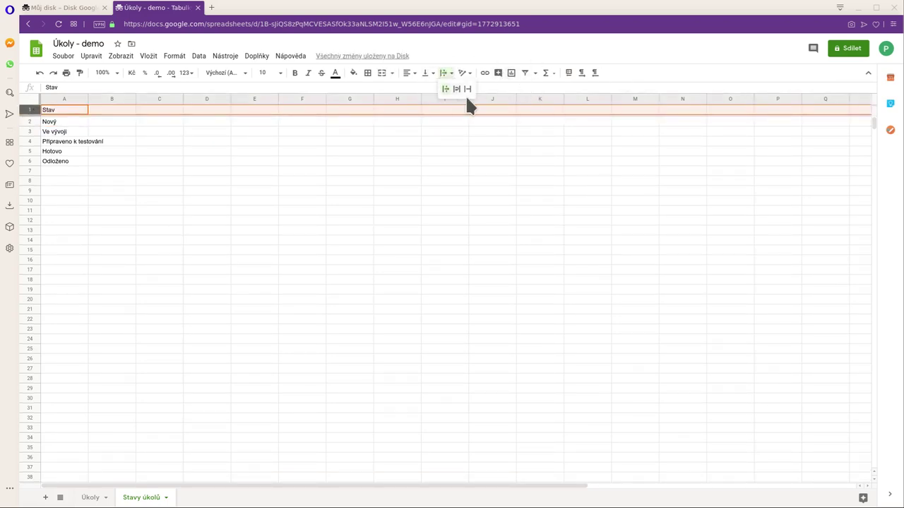
click(408, 74)
click(420, 89)
click(294, 73)
click(112, 230)
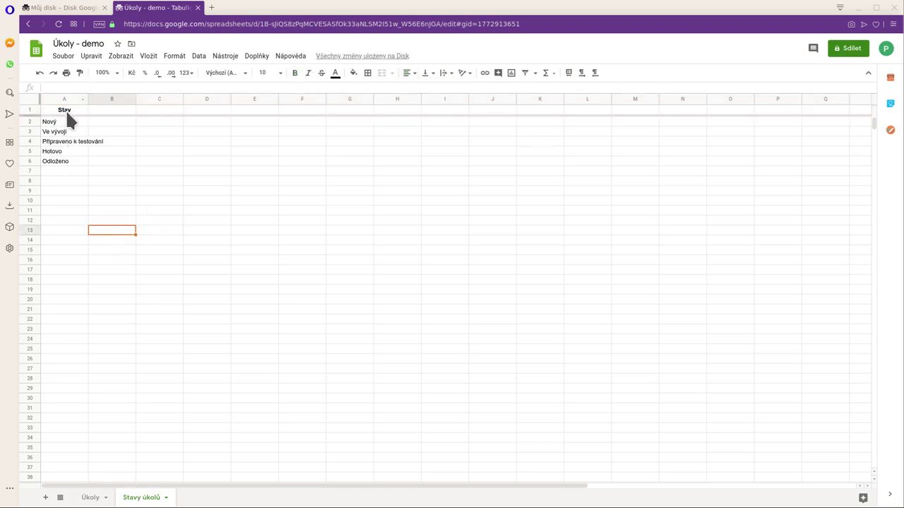
click(49, 108)
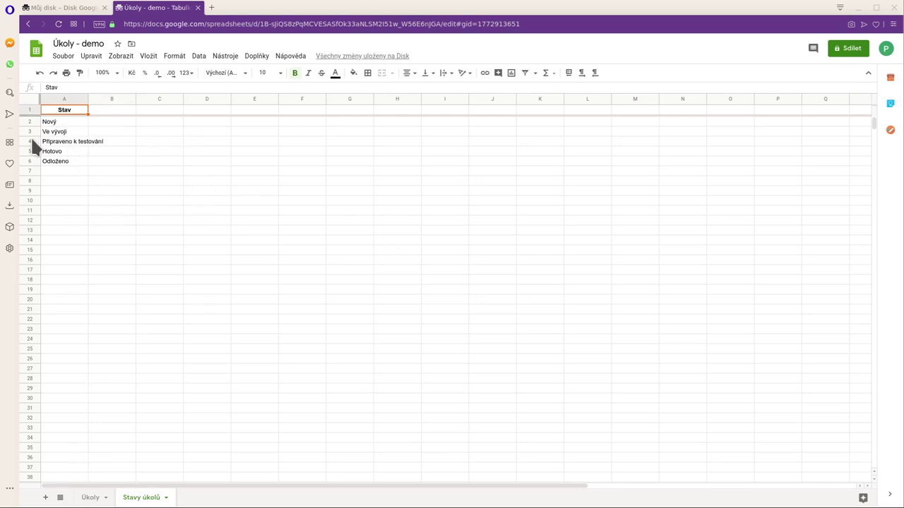
drag(59, 121, 43, 220)
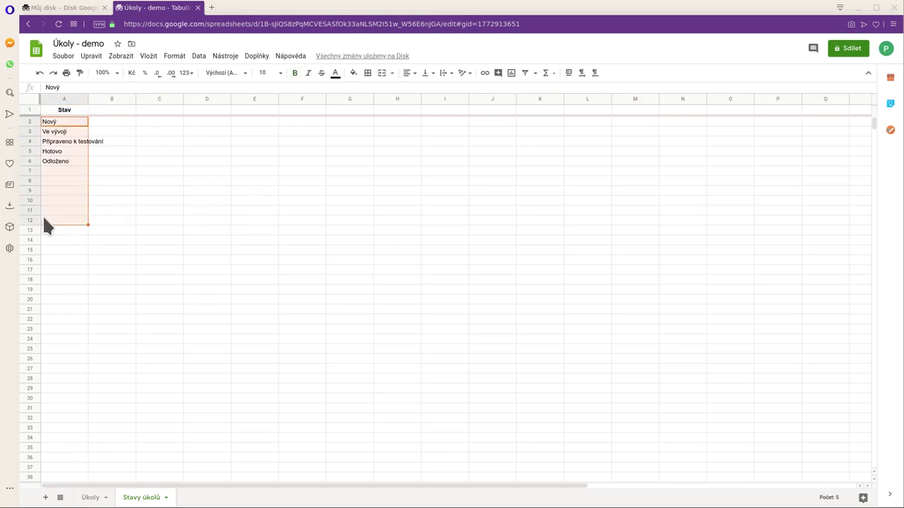
click(70, 109)
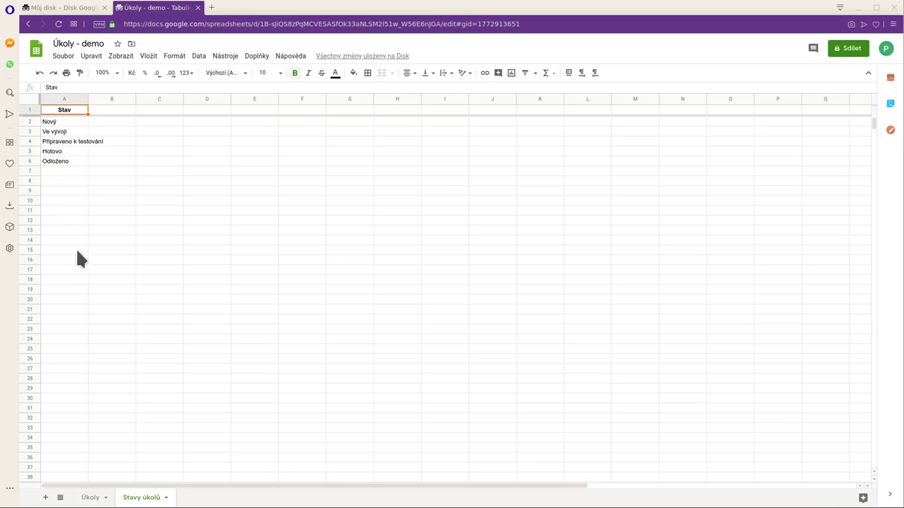
Open the data validation settings for column A, Stav, on the Úkoly sheet
click(89, 497)
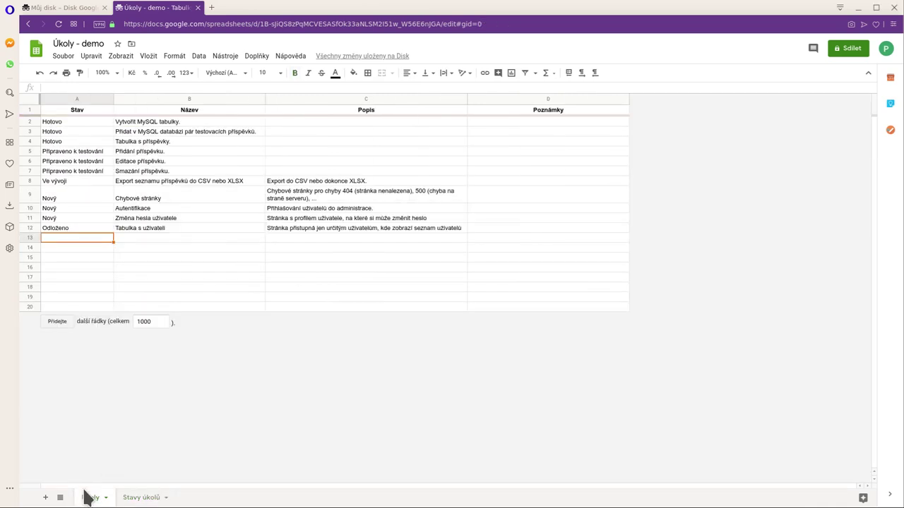
click(84, 103)
click(108, 100)
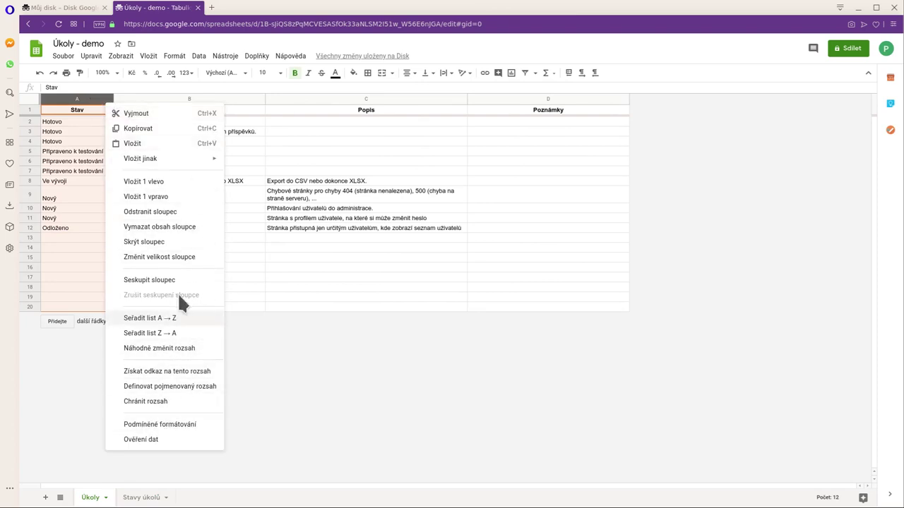
click(201, 439)
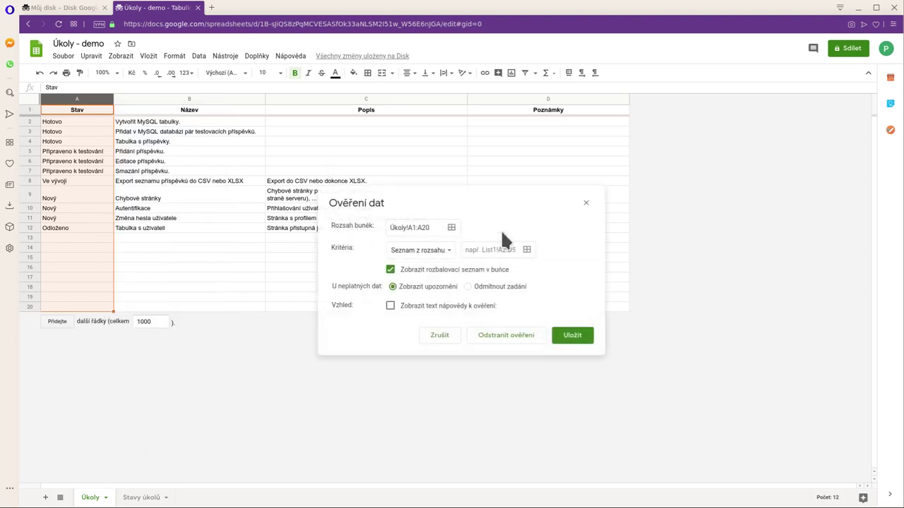
Set the validation's cell range to the whole of column A on the Stavy úkolů sheet, 'Stavy úkolů'!A:A
click(451, 228)
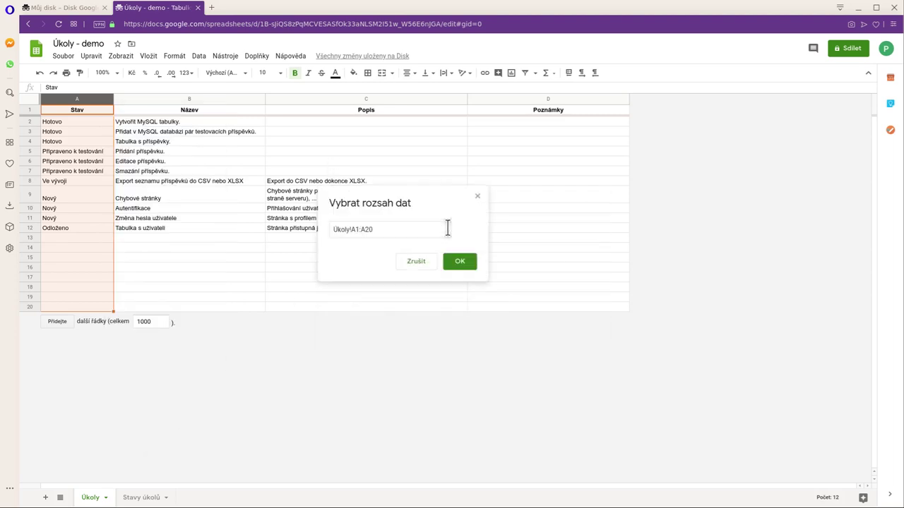
click(132, 498)
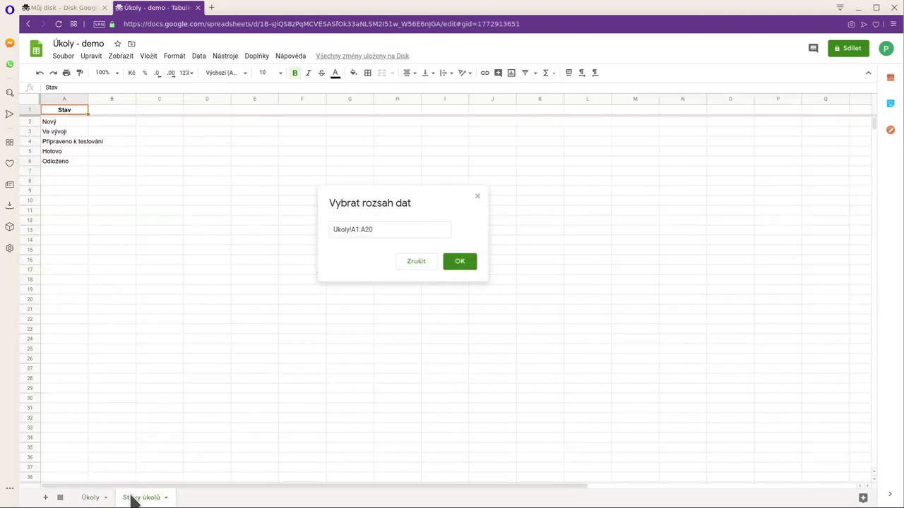
click(55, 100)
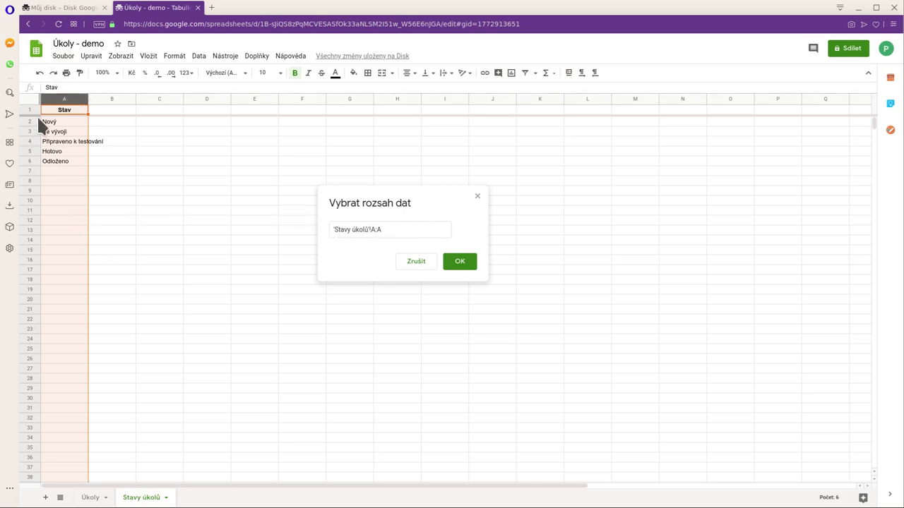
click(384, 229)
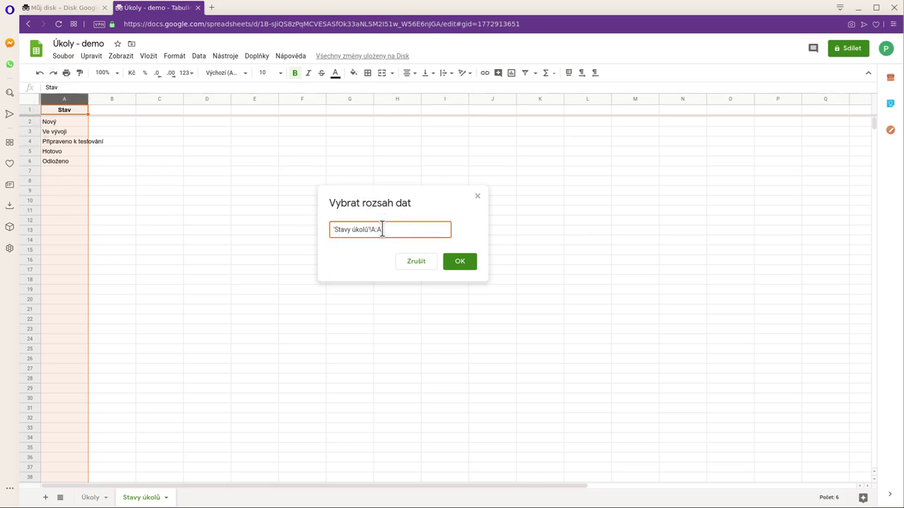
drag(371, 230, 389, 230)
click(389, 230)
drag(332, 230, 369, 230)
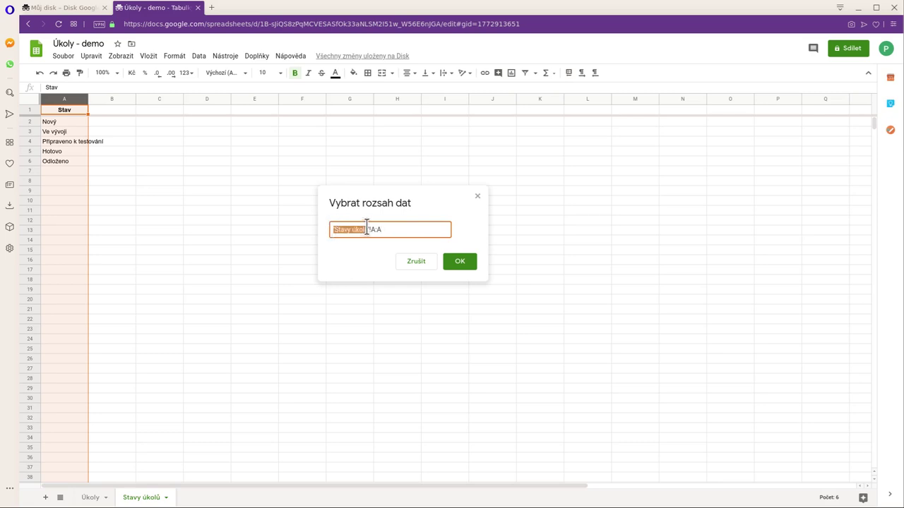
click(467, 265)
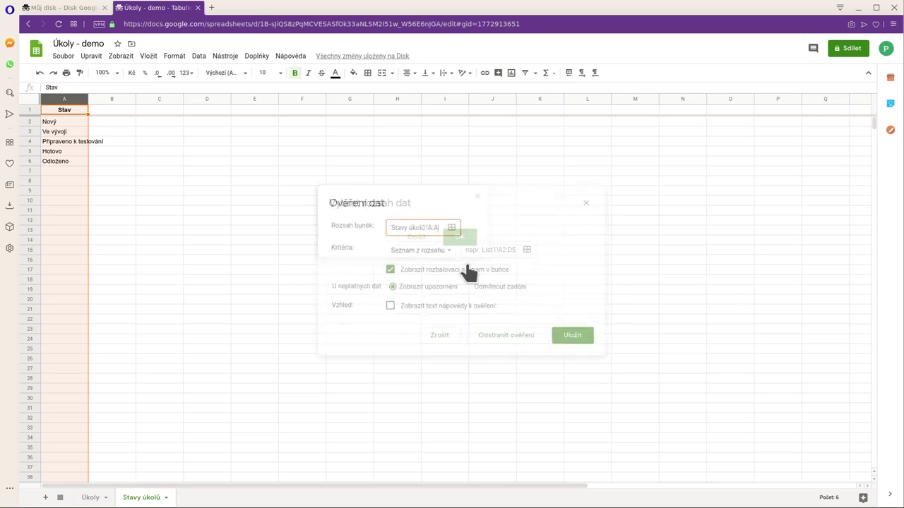
Back on the Úkoly sheet, move the range 'Stavy úkolů'!A:A from the cell range to the "Seznam z rozsahu" criteria
click(85, 501)
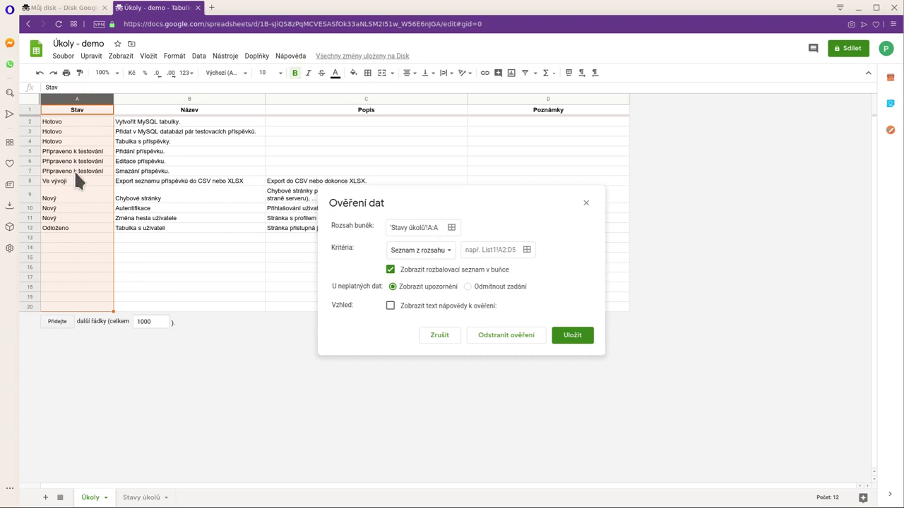
click(434, 253)
click(434, 251)
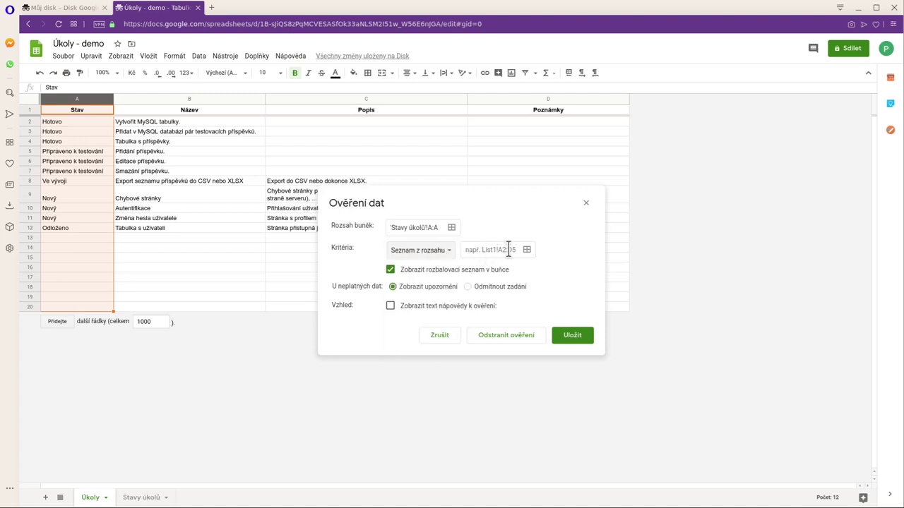
click(508, 250)
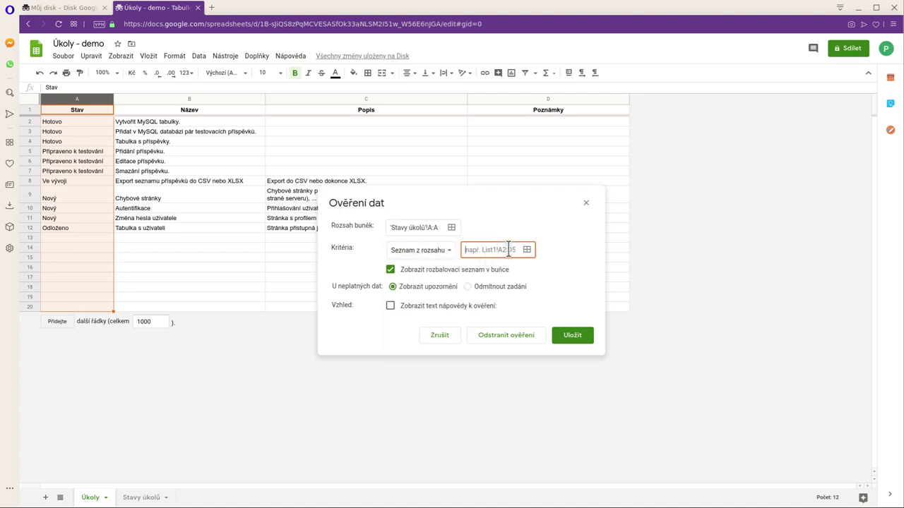
click(423, 224)
key(ctrl+a)
key(ctrl+x)
click(480, 249)
key(ctrl+v)
Set the validation's cell range to the whole of column A on the Úkoly sheet, A:A
click(431, 228)
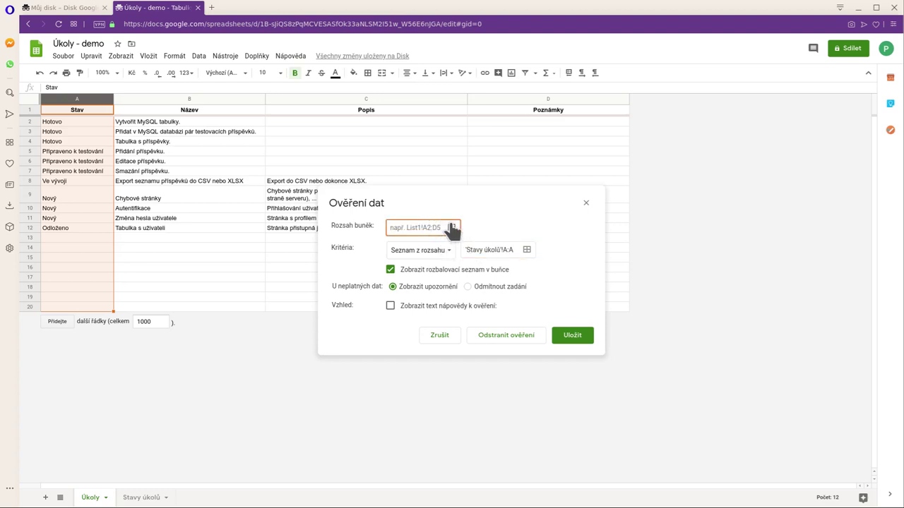
click(452, 228)
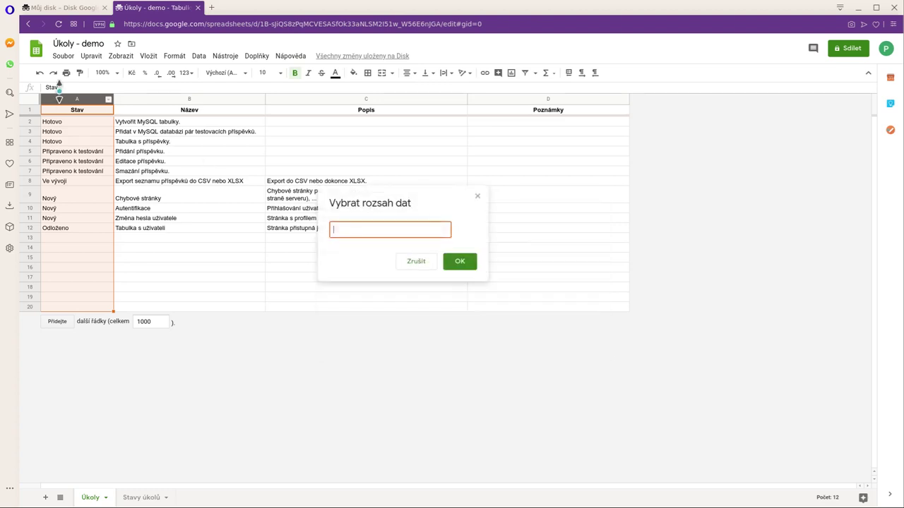
click(60, 119)
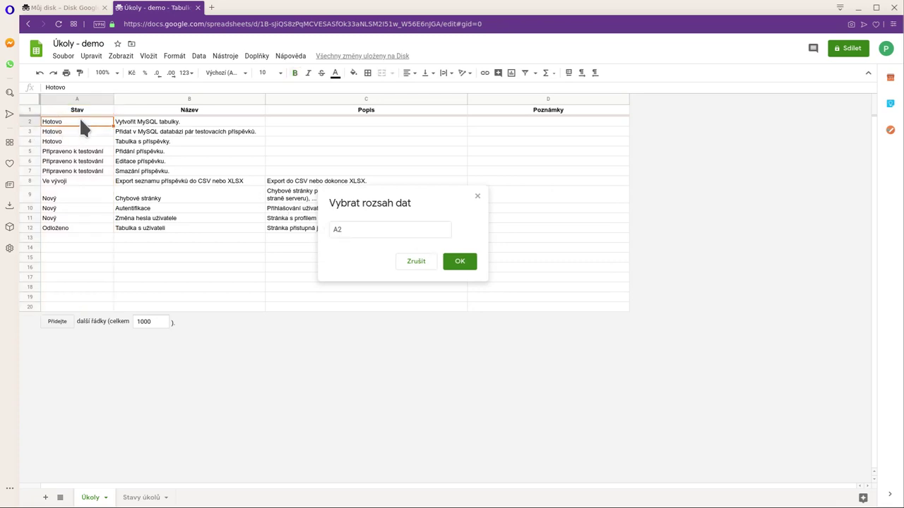
drag(77, 116, 66, 237)
click(66, 237)
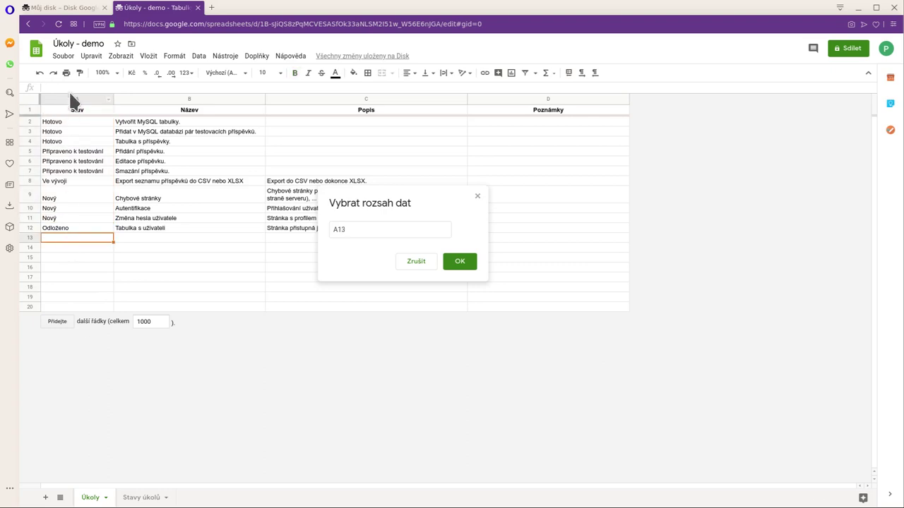
click(70, 99)
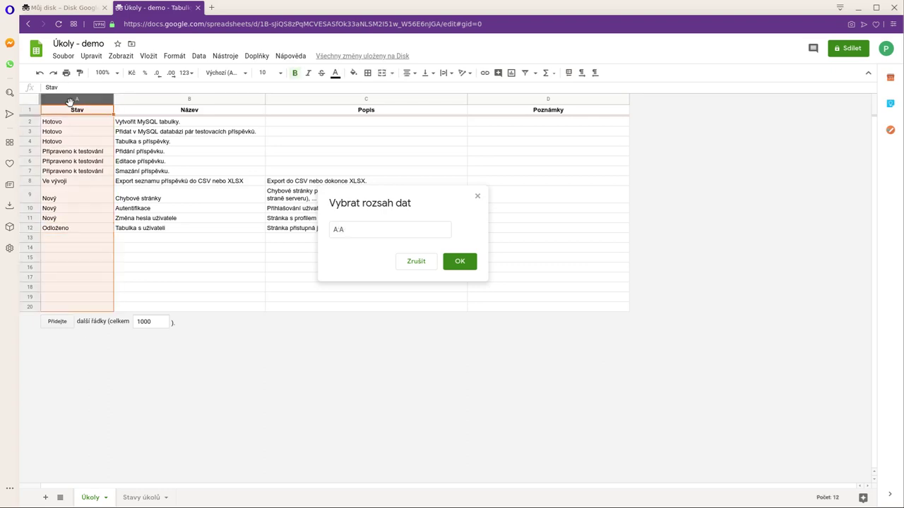
click(463, 261)
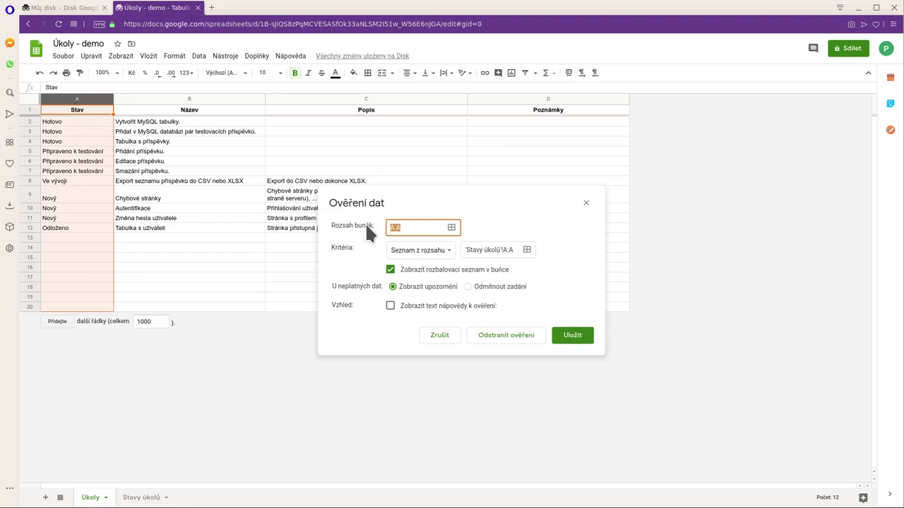
Review the validation's criteria types, source range and invalid-data options, keeping "Seznam z rozsahu" and "Zobrazit upozornění"
click(437, 251)
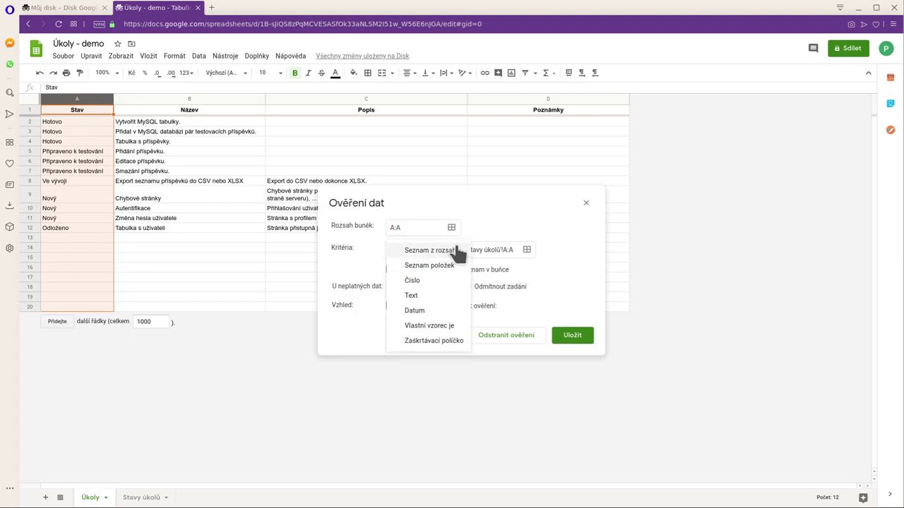
click(447, 252)
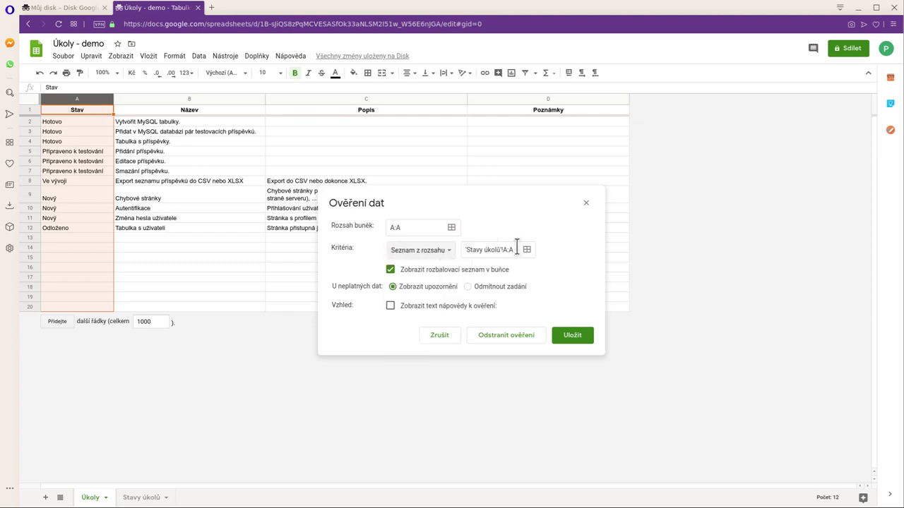
click(509, 248)
drag(467, 250, 510, 250)
click(502, 250)
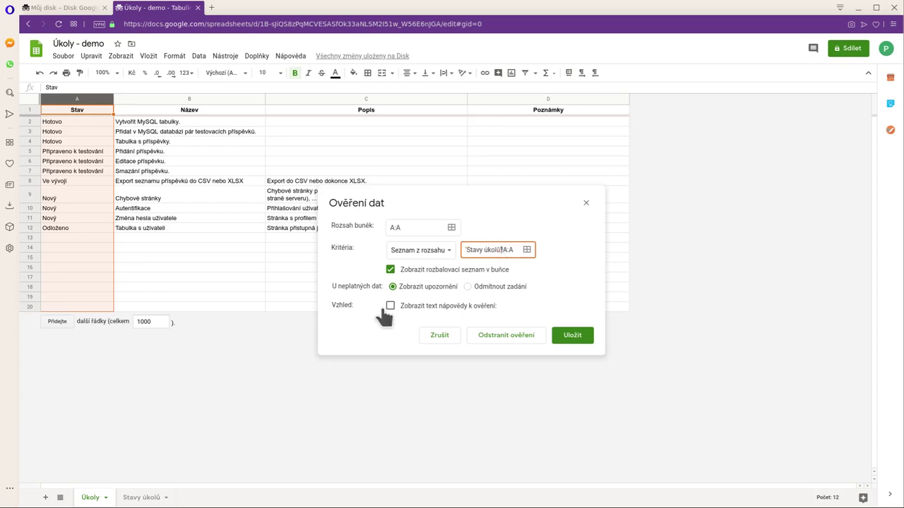
click(488, 288)
click(424, 288)
Enable the validation help text, change its ending to "hodnotu z rozsahu na listu 'Stavy úkolů'", and save the validation
click(429, 309)
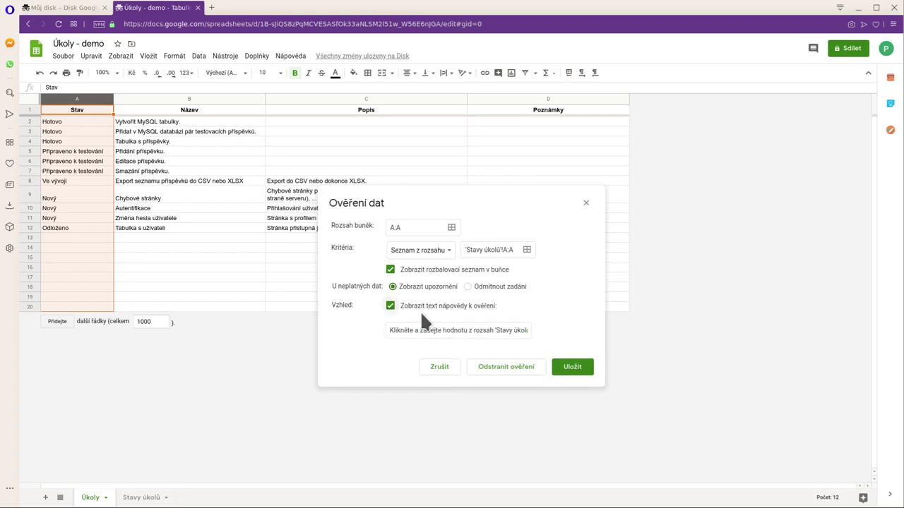
mouse_move(426, 330)
mouse_down()
mouse_move(570, 326)
mouse_move(416, 330)
mouse_up()
click(451, 329)
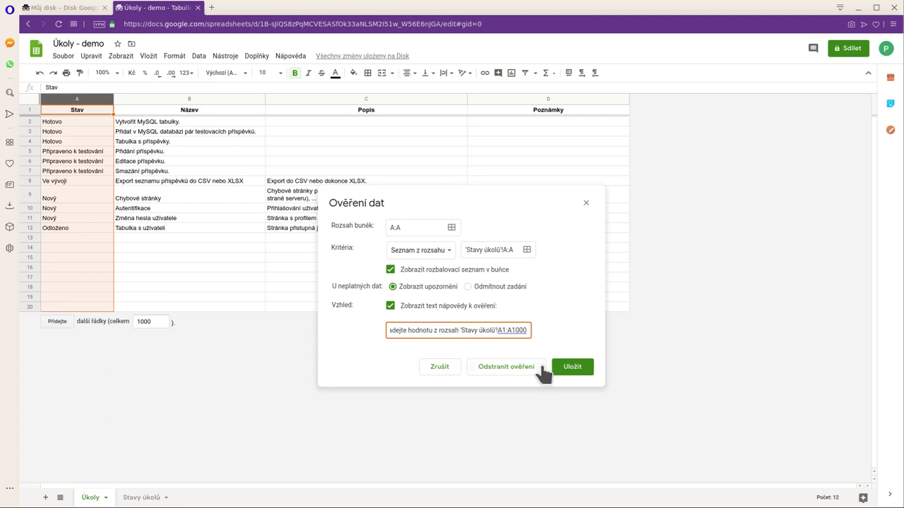
text(u)
key(shift+End)
key(Delete)
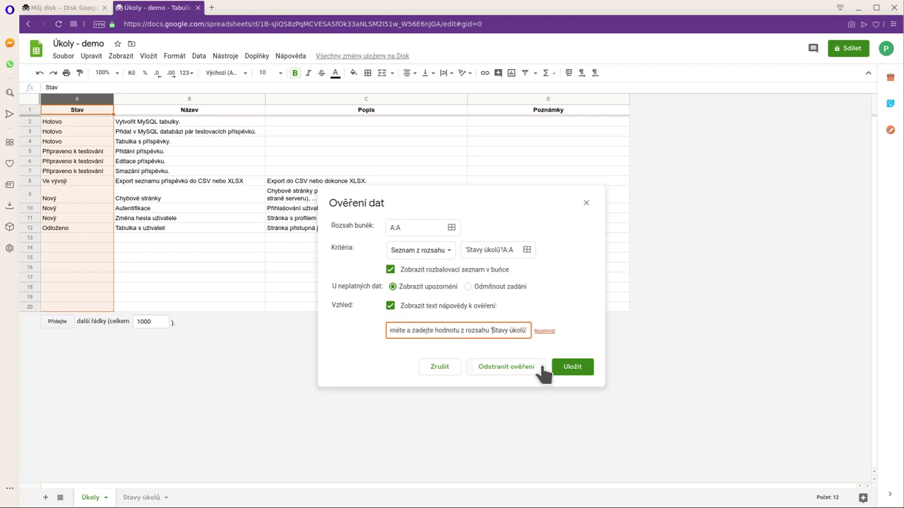
text(na listu)
key(End)
click(561, 367)
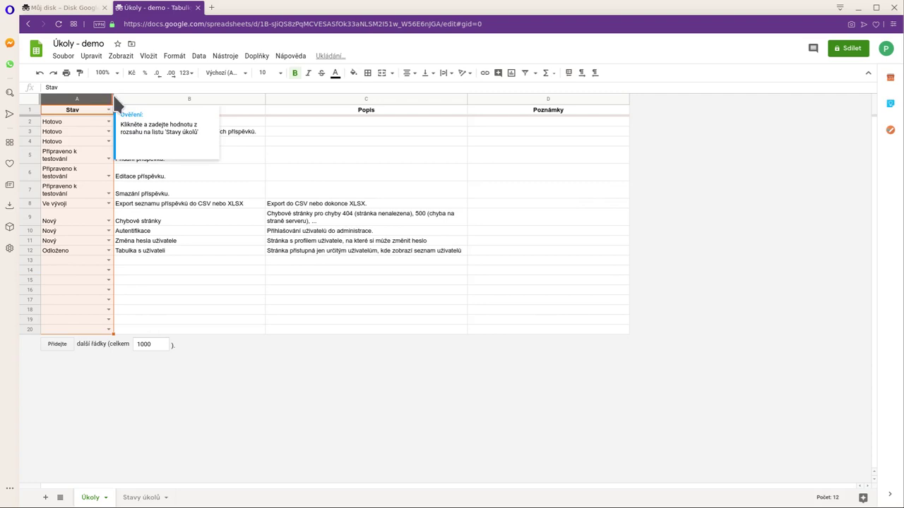
Widen the Stav column on the Úkoly sheet so that "Připraveno k testování" fits on one line
drag(114, 98, 125, 96)
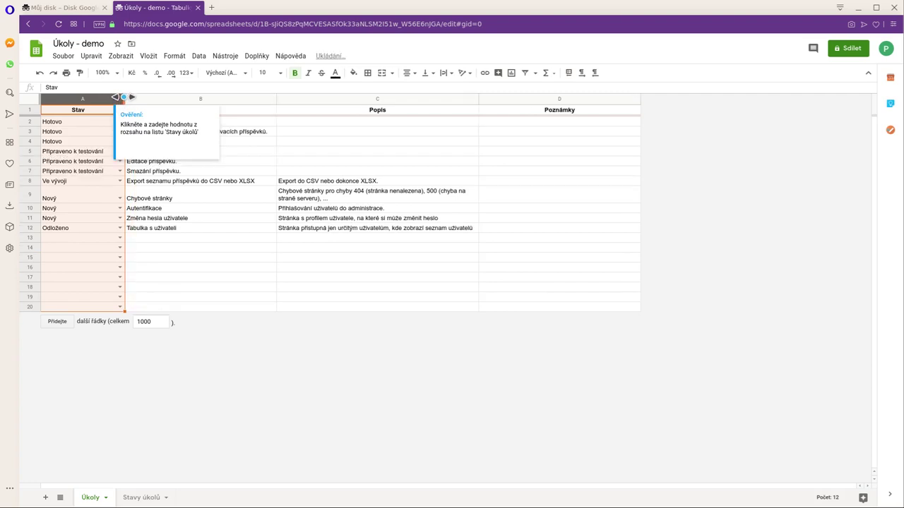
click(207, 286)
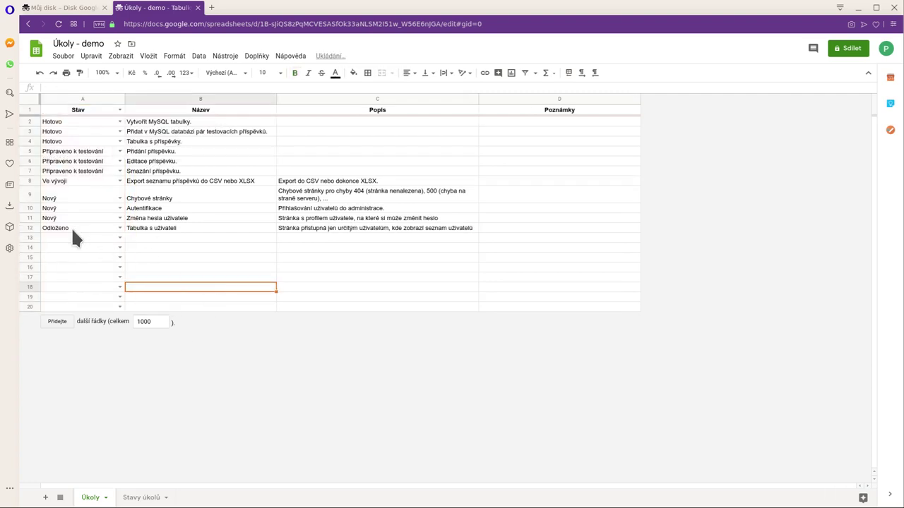
Check the status choices offered in cell A13 and compare the Stav header cells of the Stavy úkolů and Úkoly sheets
click(119, 238)
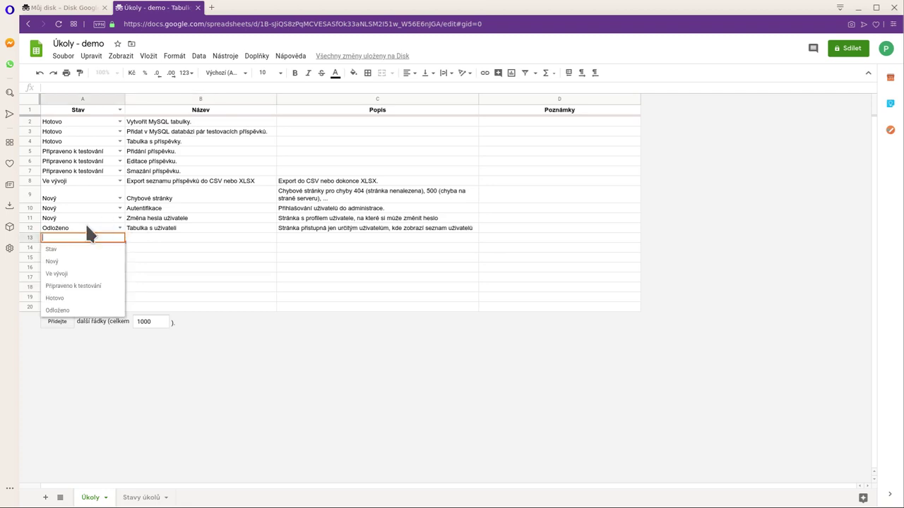
click(138, 498)
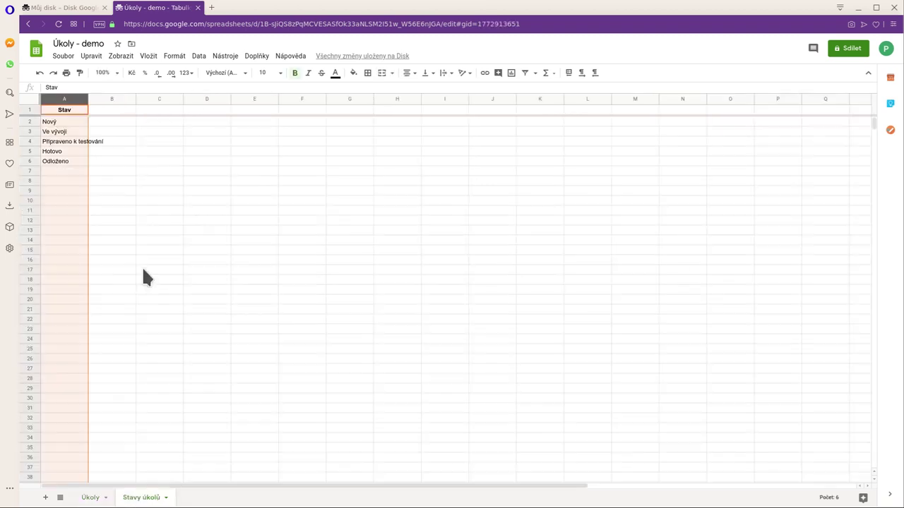
click(64, 108)
click(90, 497)
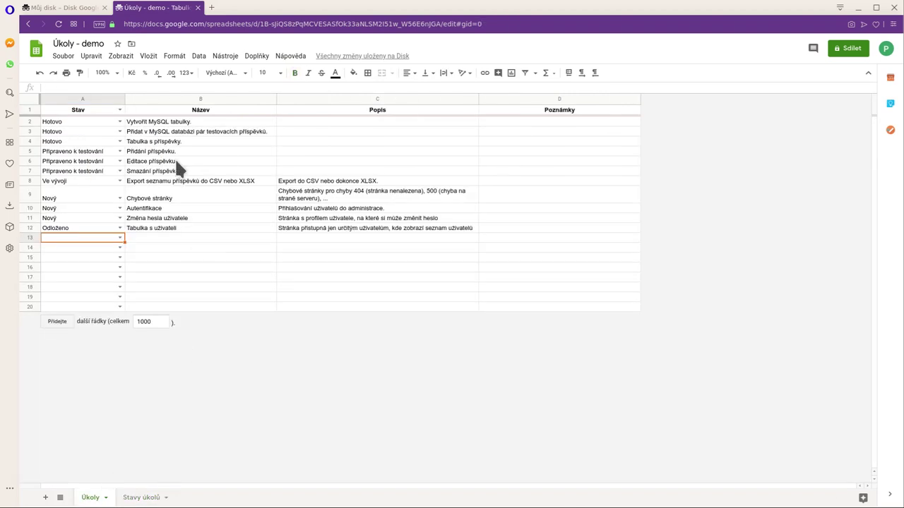
click(77, 111)
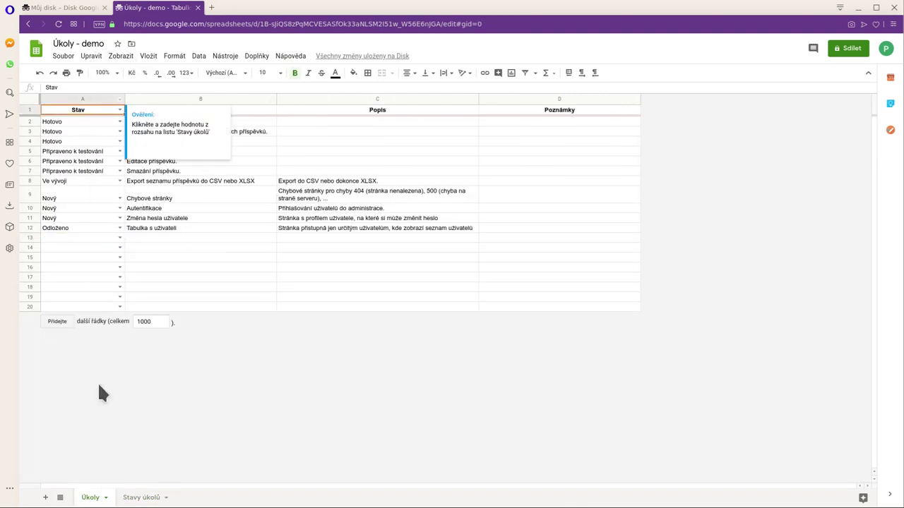
Replace the header in cell A1 of Stavy úkolů with asdasdasd and inspect the validation of the Stav header on Úkoly
click(141, 498)
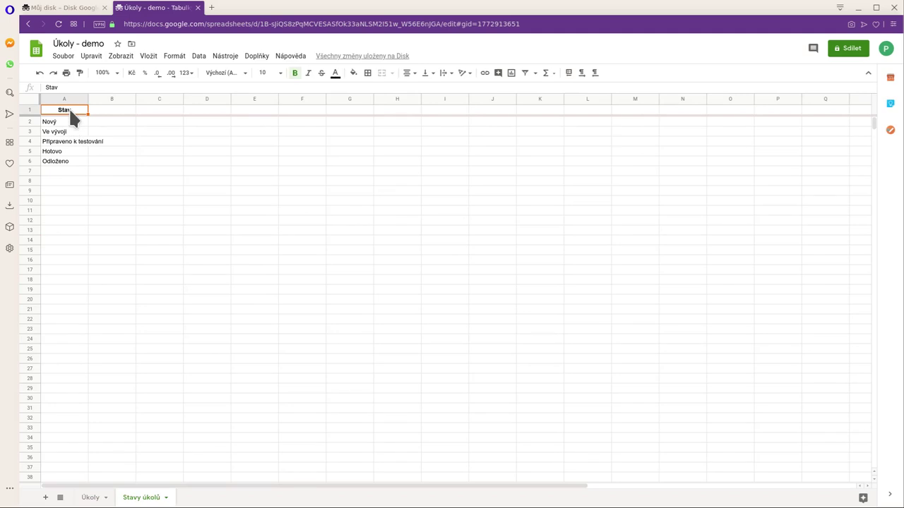
text(asdasdasd)
key(Return)
click(90, 498)
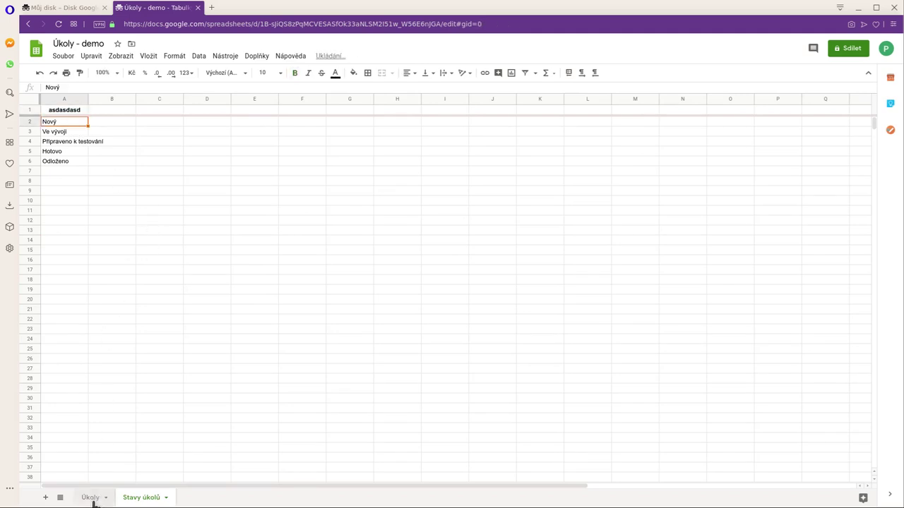
click(68, 228)
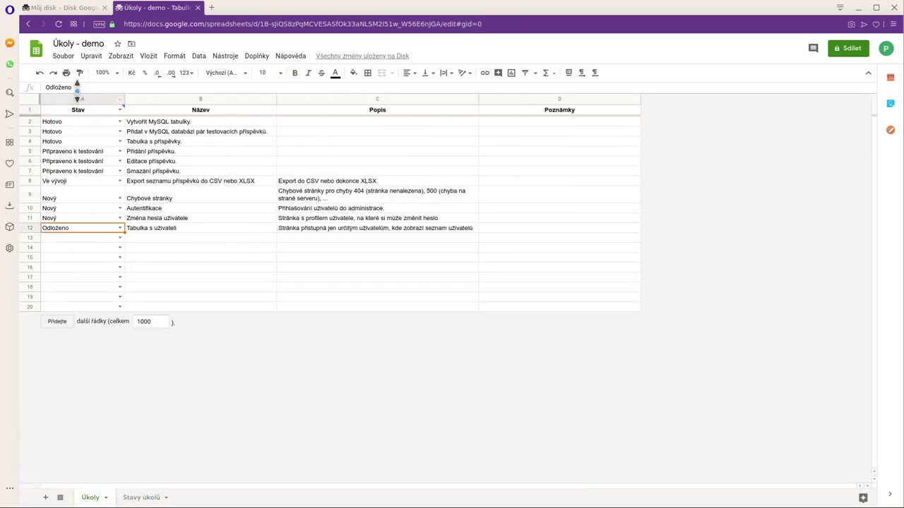
mouse_move(74, 113)
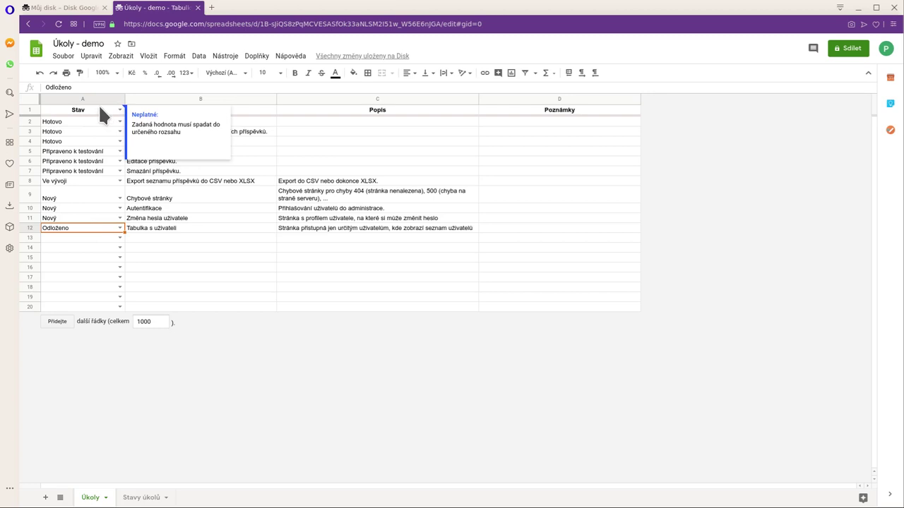
click(99, 108)
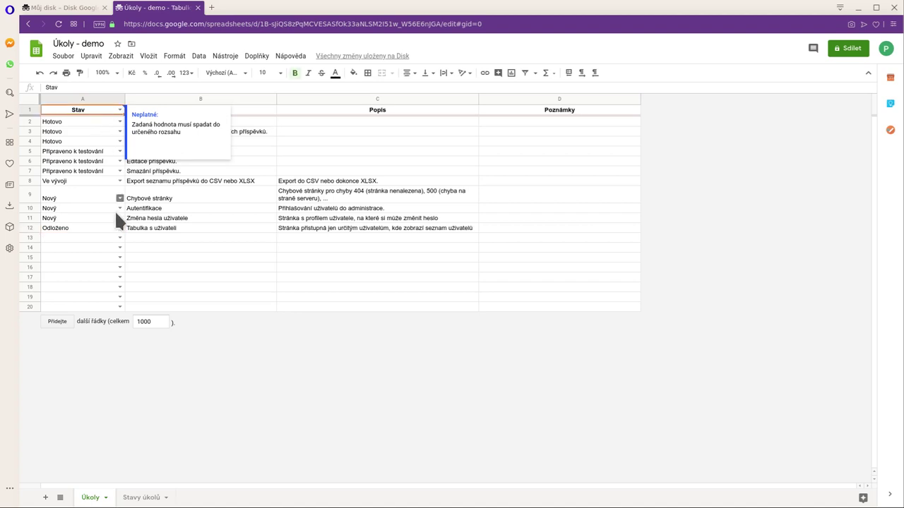
drag(95, 120, 73, 353)
mouse_move(100, 108)
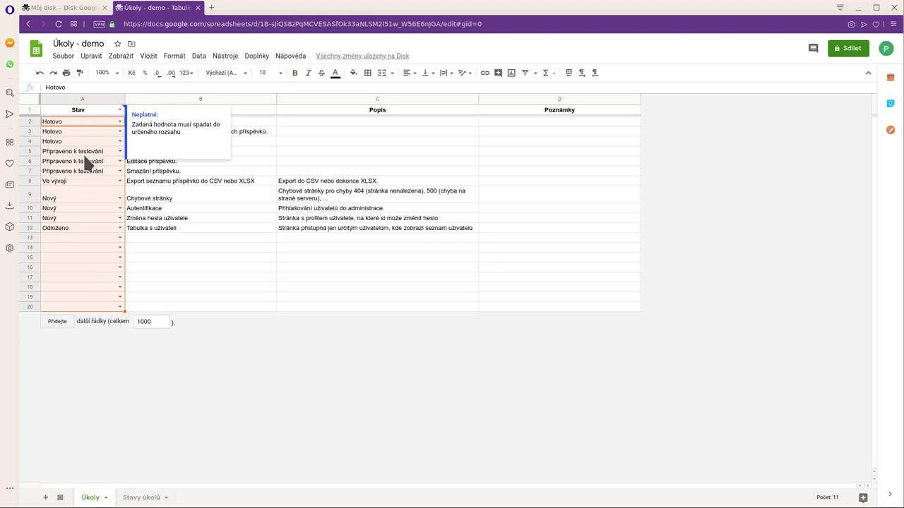
Undo the header text change on the Stavy úkolů sheet and recheck the Stav column on the Úkoly sheet
click(143, 498)
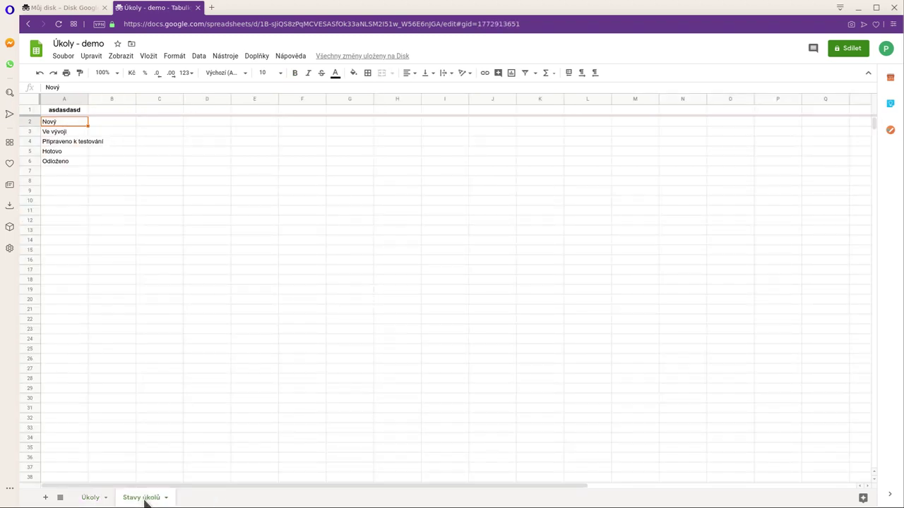
click(39, 73)
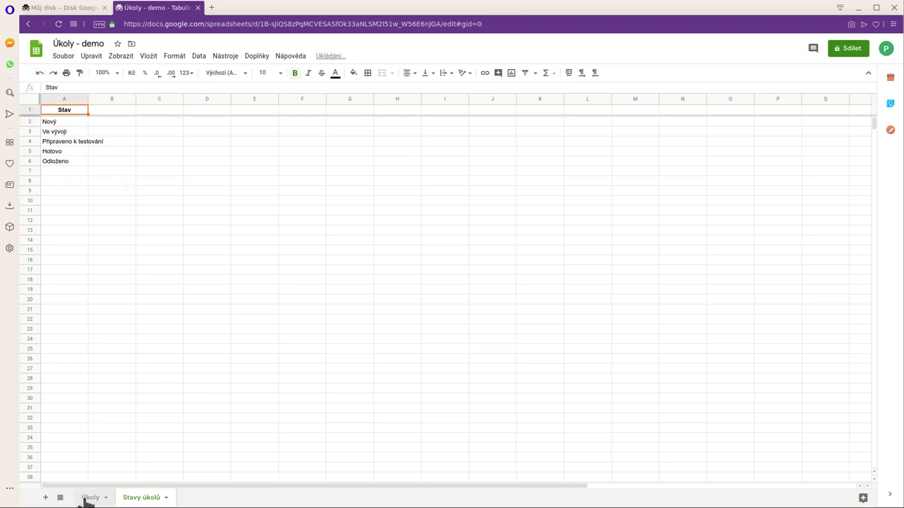
click(90, 497)
click(81, 276)
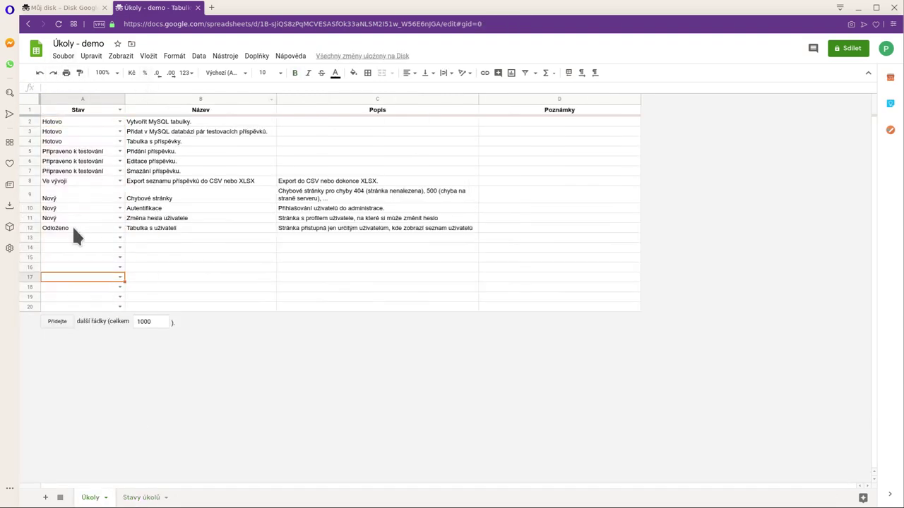
click(101, 230)
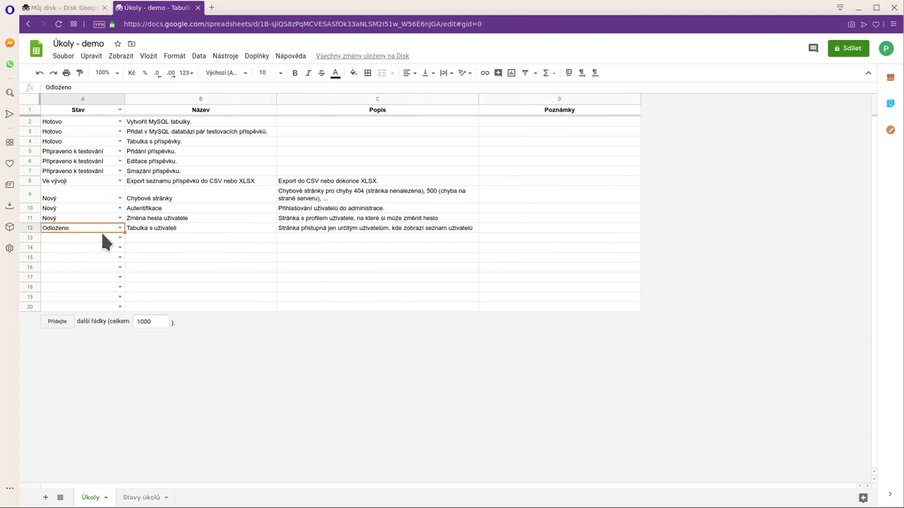
click(93, 131)
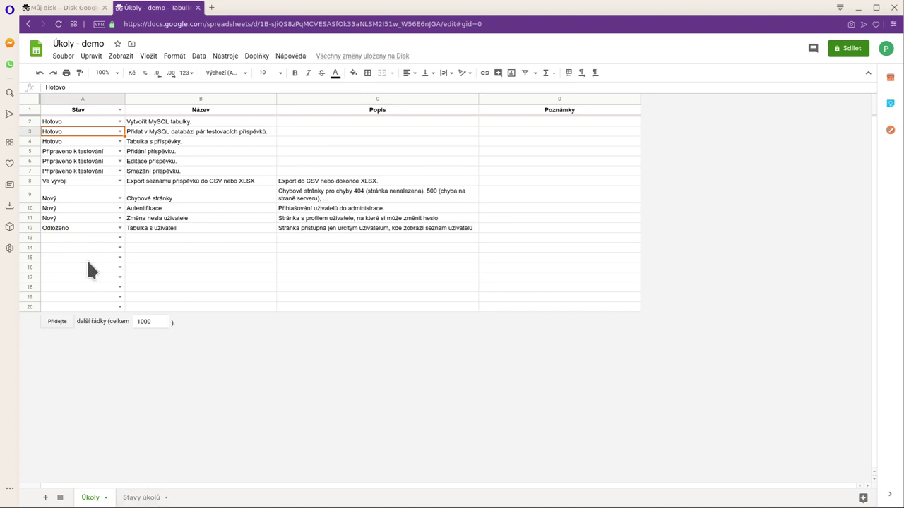
Test the Stav validation by entering the unlisted values serwerter in A13 and efwetw in A14, and inspect A13's validation note
click(118, 237)
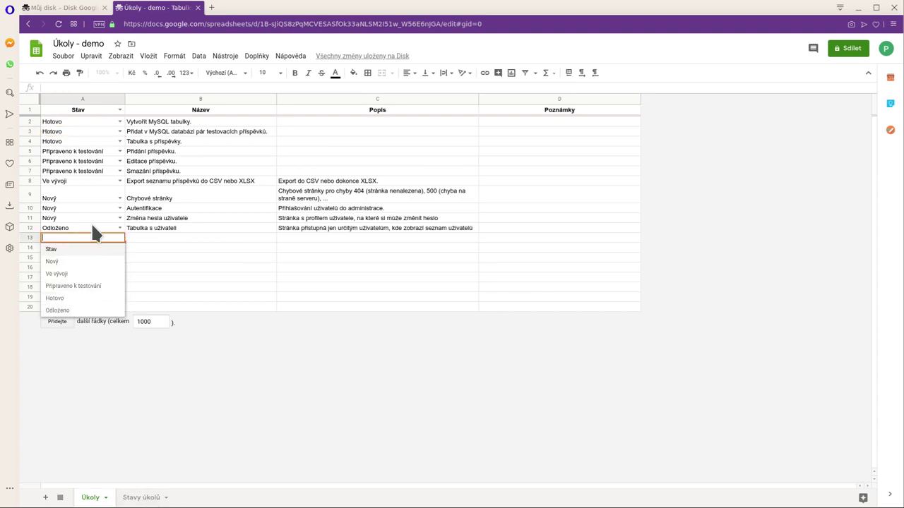
click(92, 219)
click(91, 237)
text(serwerter)
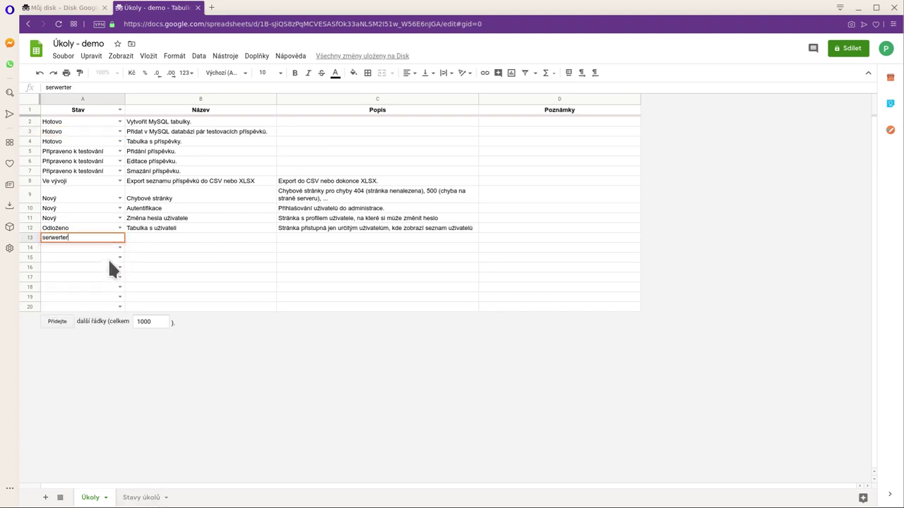
key(Return)
text(efwetw)
key(Return)
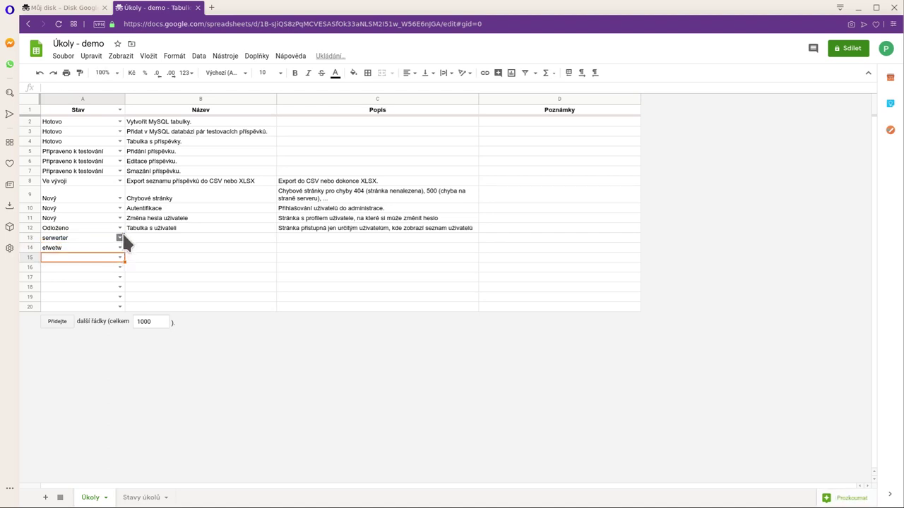
mouse_move(123, 238)
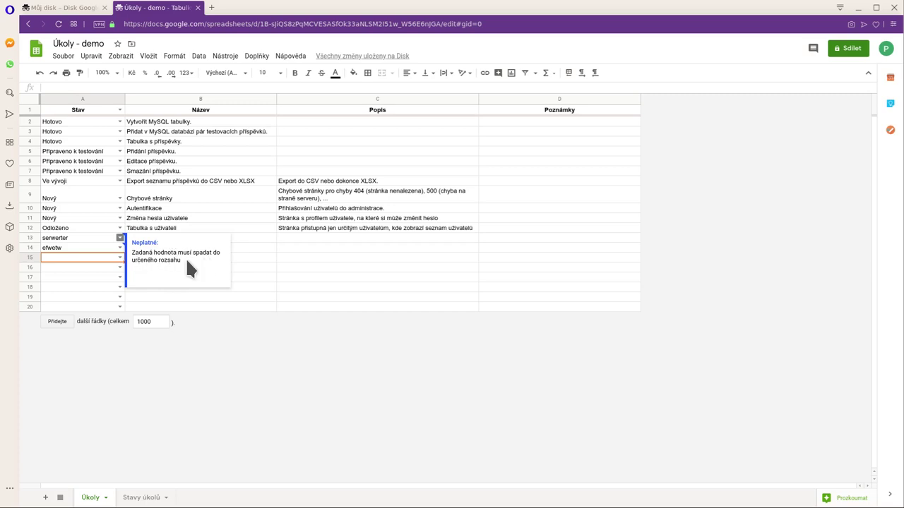
Clear the invalid test entries from cells A13:A14 on the Úkoly sheet
click(145, 498)
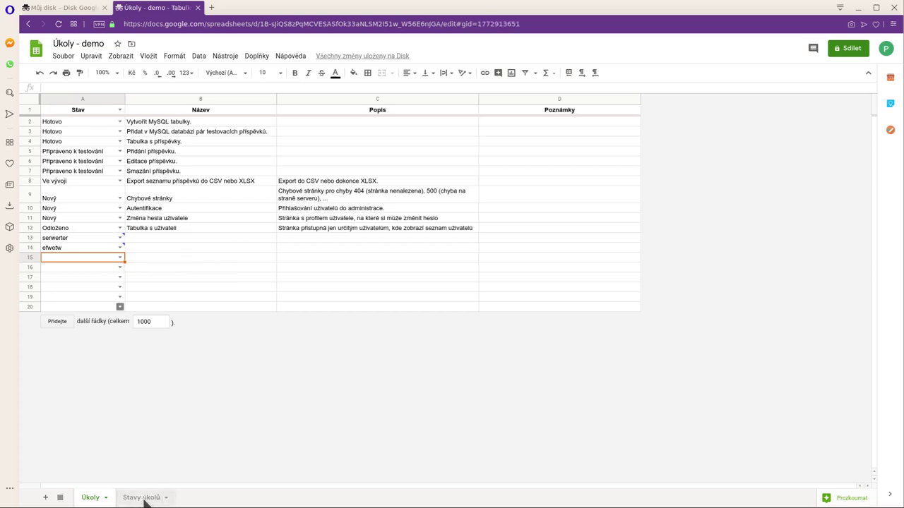
click(90, 498)
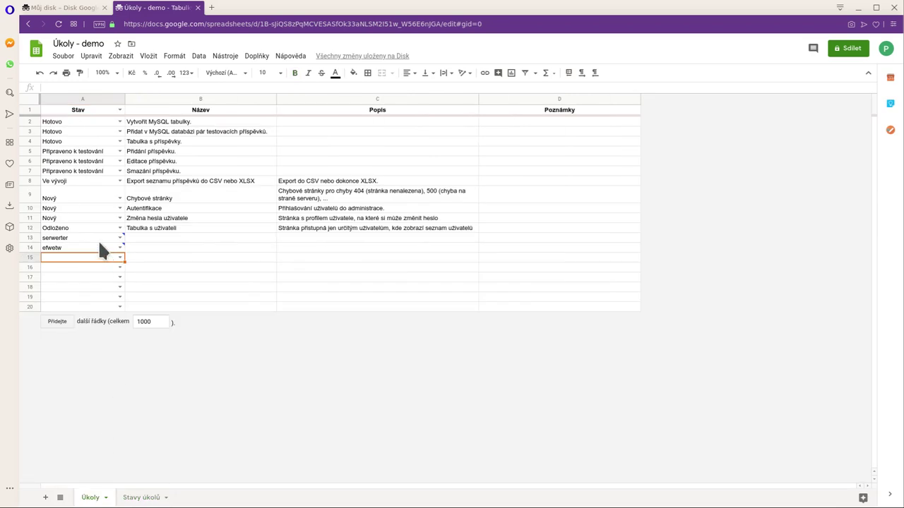
mouse_move(84, 233)
drag(85, 238, 76, 250)
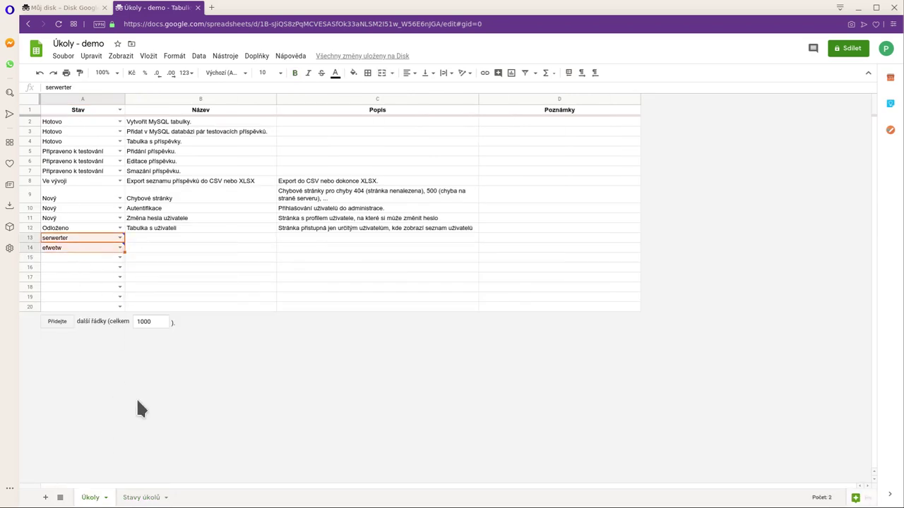
key(Delete)
click(109, 236)
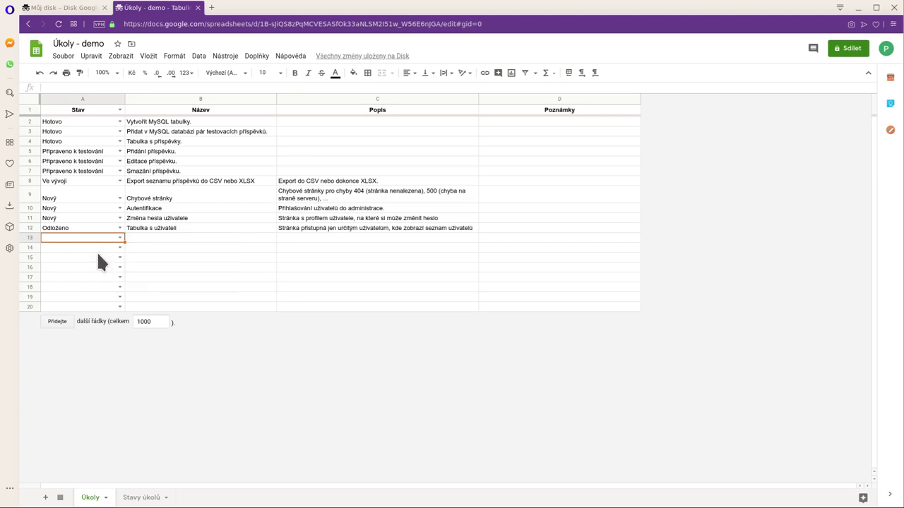
click(220, 267)
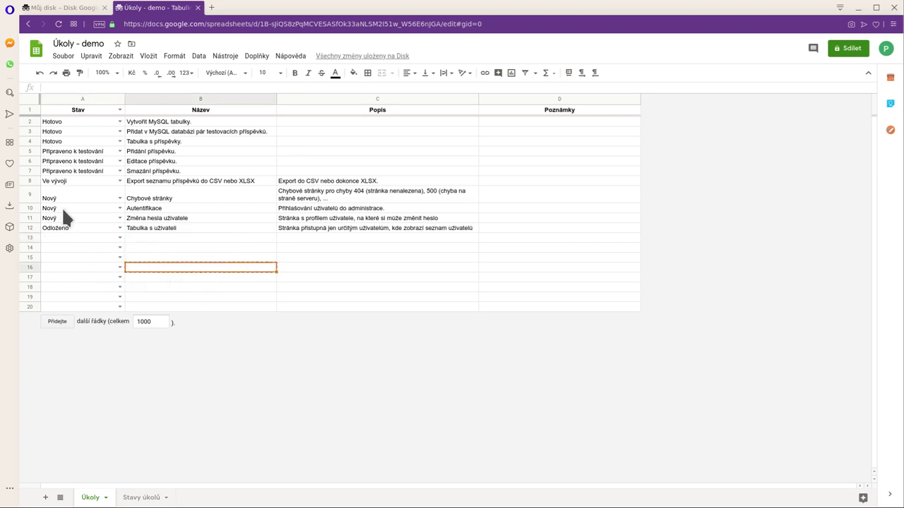
click(107, 267)
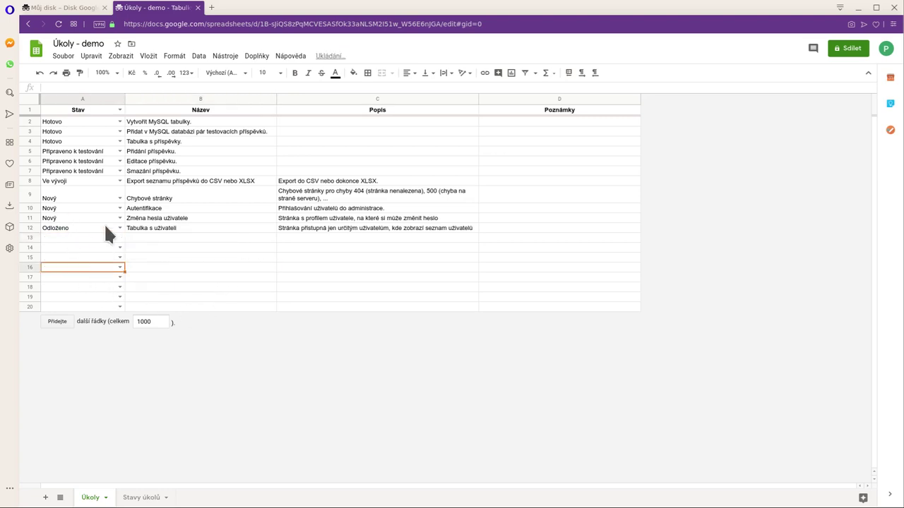
click(94, 237)
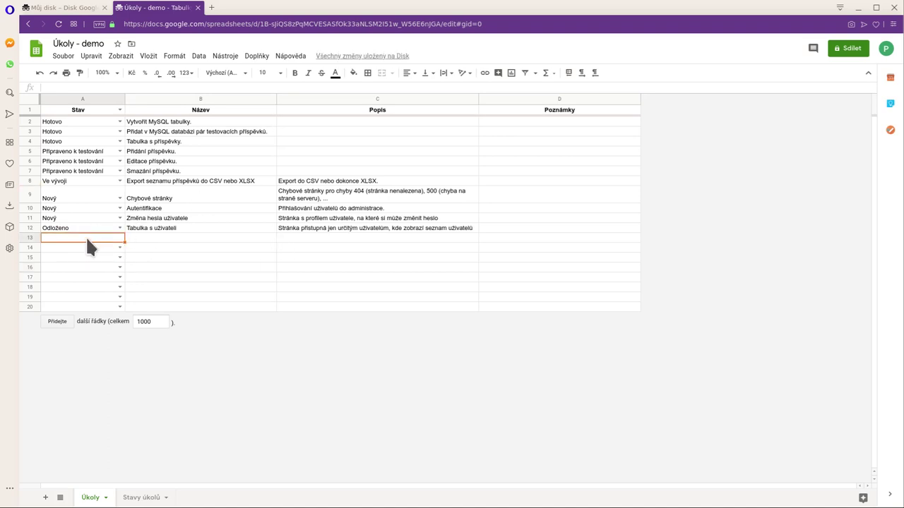
Insert a column between Stav and Název on the Úkoly sheet and enter Priorita as its header
click(33, 72)
click(119, 101)
click(169, 197)
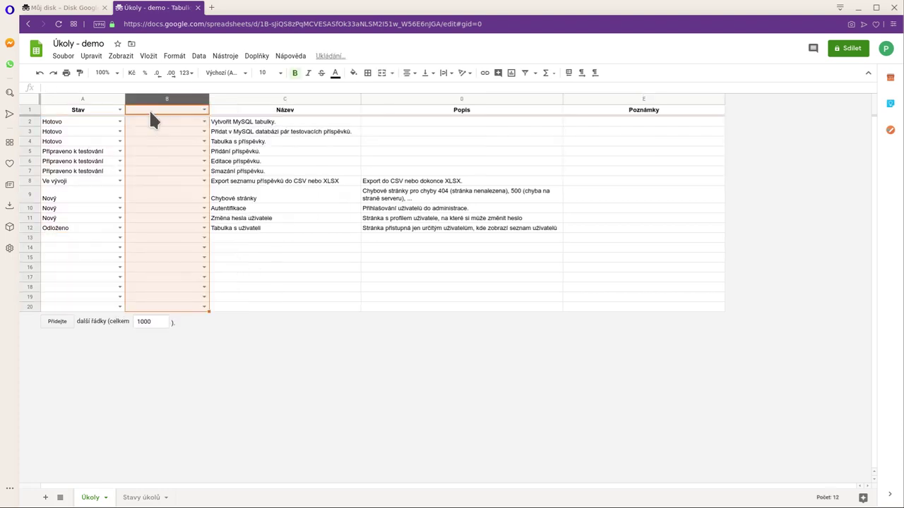
click(150, 110)
text(Priorita)
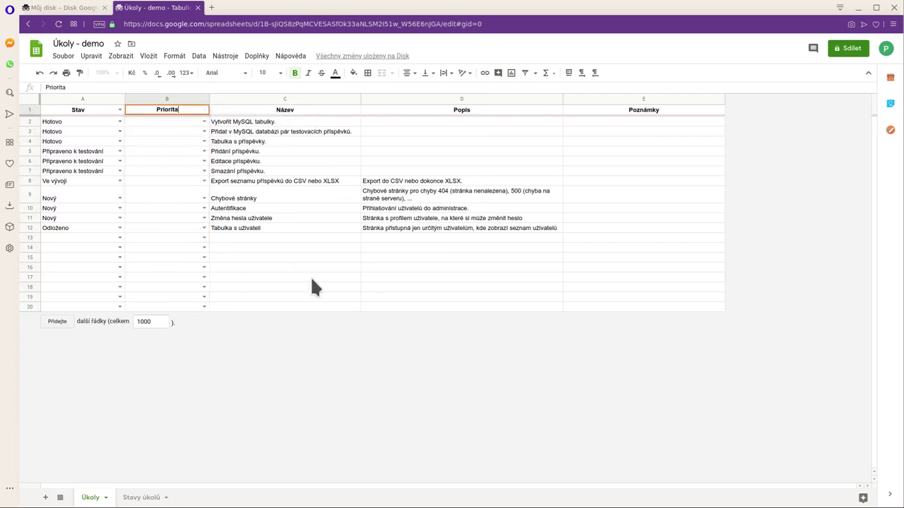
key(Return)
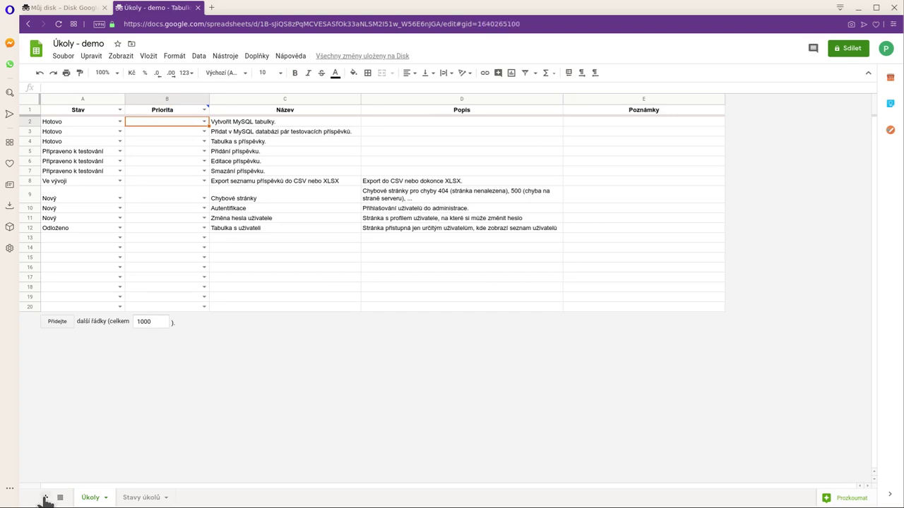
Add a new sheet named Priority and move it after the Stavy úkolů sheet
click(45, 498)
click(182, 497)
click(133, 497)
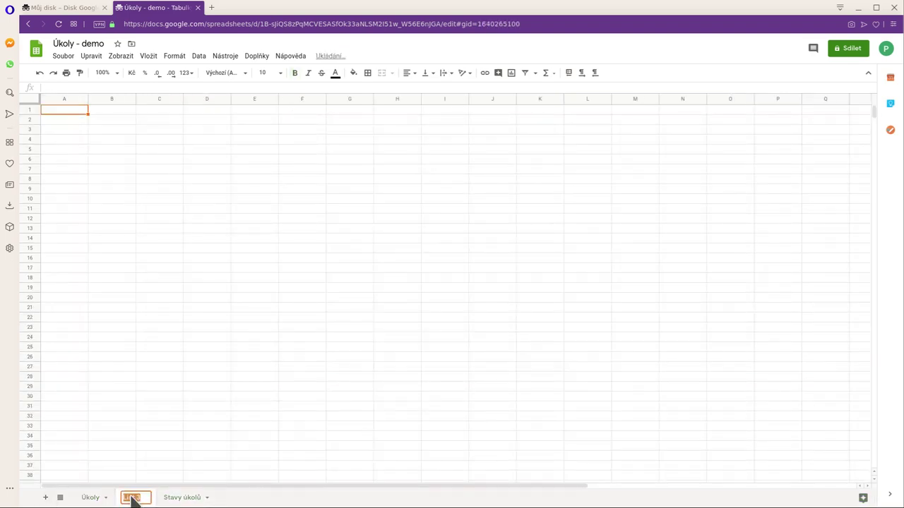
text(Priority)
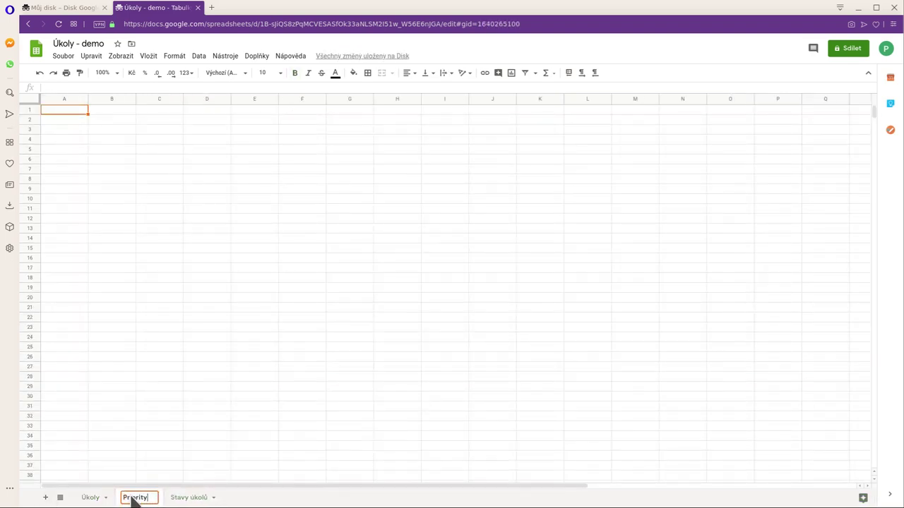
key(Return)
drag(134, 498, 194, 496)
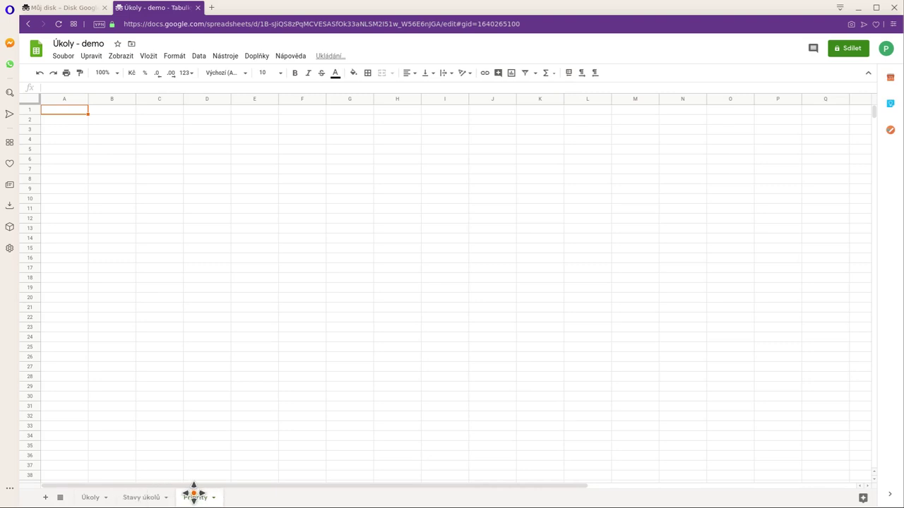
Fill column A of the Priority sheet with the header Priorita and the values vysoká, vyšší and nejvyšší
double_click(60, 109)
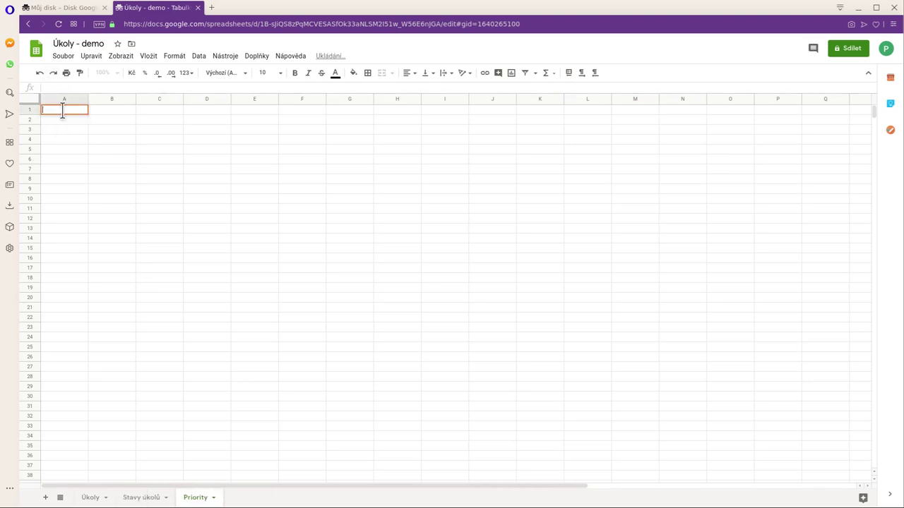
text(Priorita)
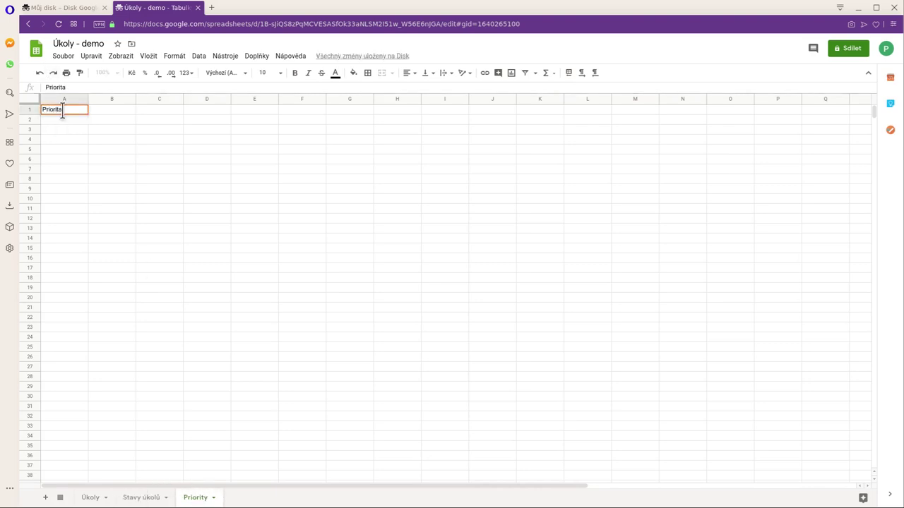
key(Return)
text(vys)
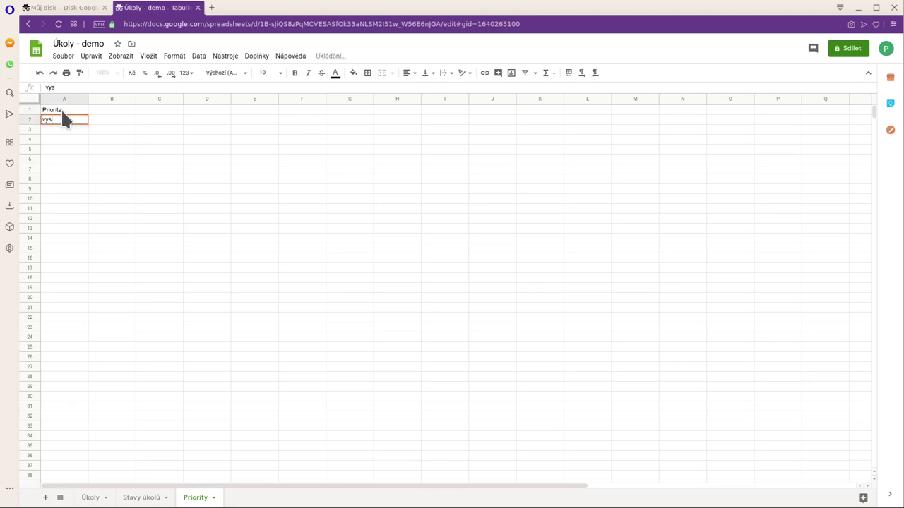
text(oká)
key(Return)
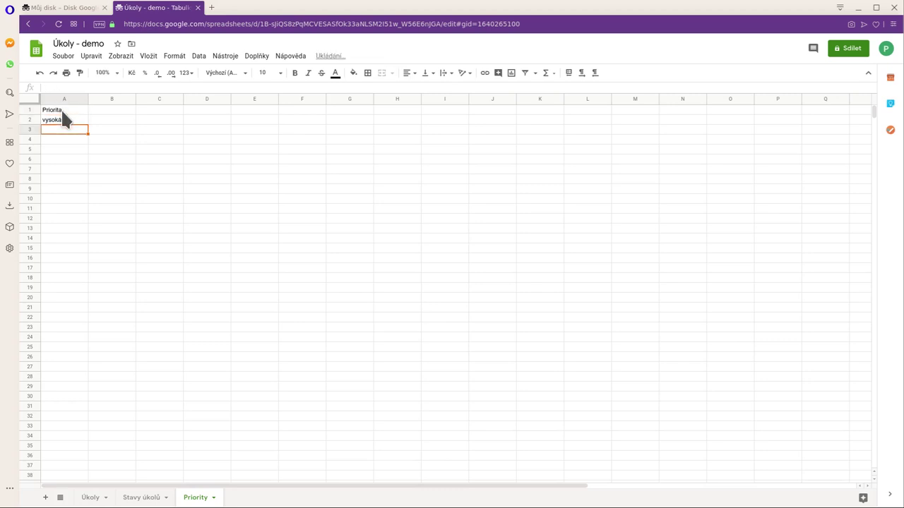
text(vyšší)
key(Return)
text(nej)
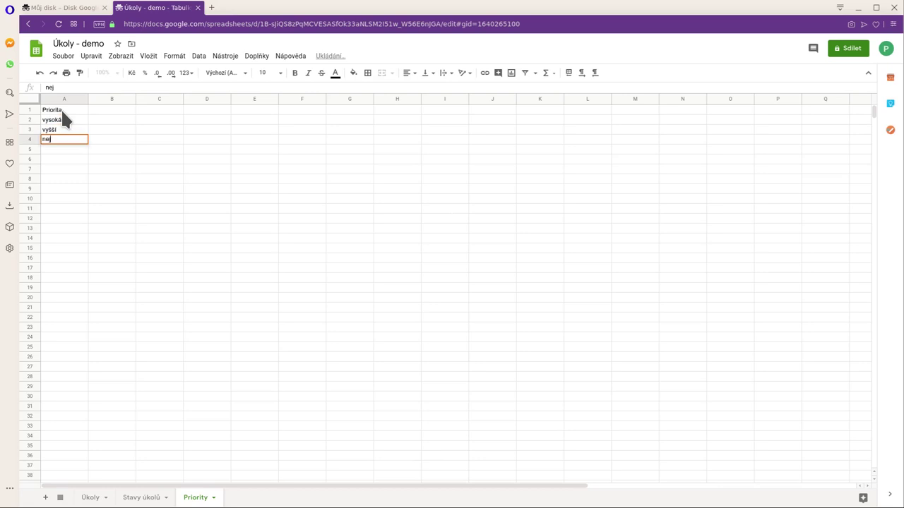
text(vyšší)
key(Return)
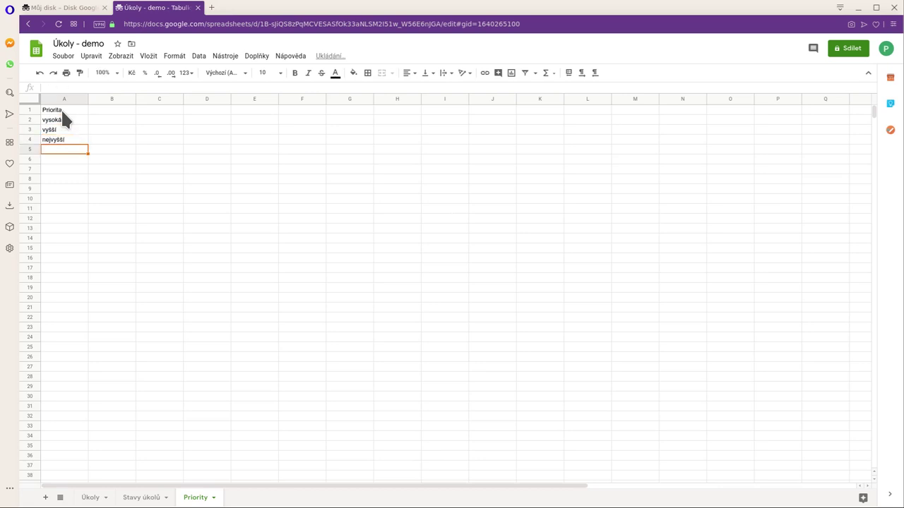
Make the Priorita header in cell A1 of the Priority sheet bold and centre it
click(62, 111)
key(ctrl+b)
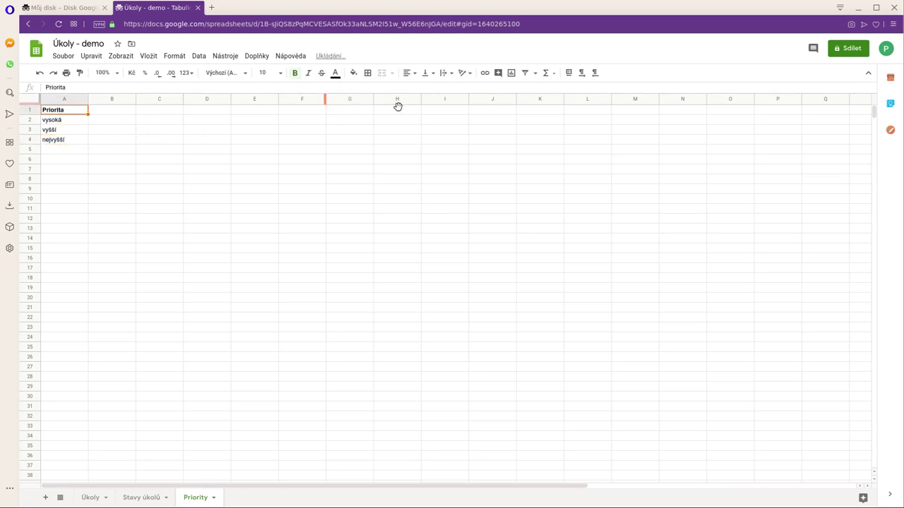
click(409, 73)
click(420, 89)
Change the Priorita column's data validation on the Úkoly sheet to use the list range 'Priority'!A:A and save it
click(85, 497)
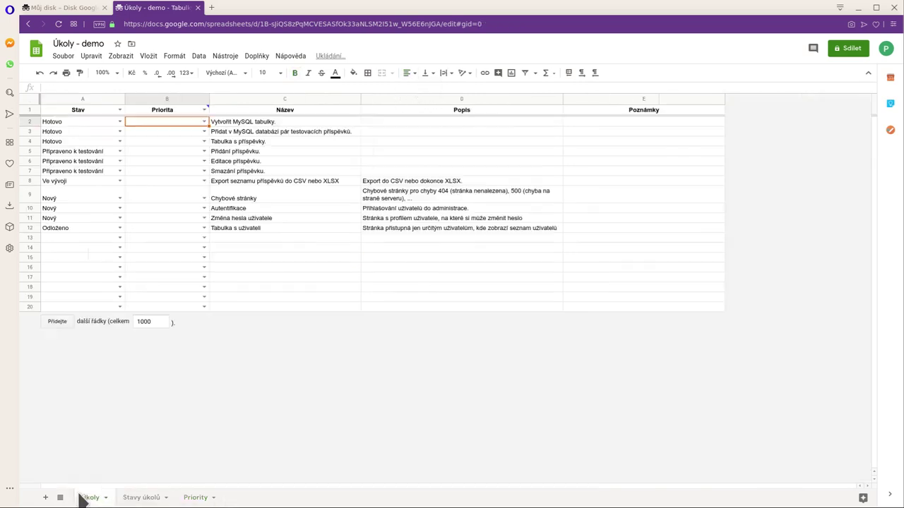
click(180, 103)
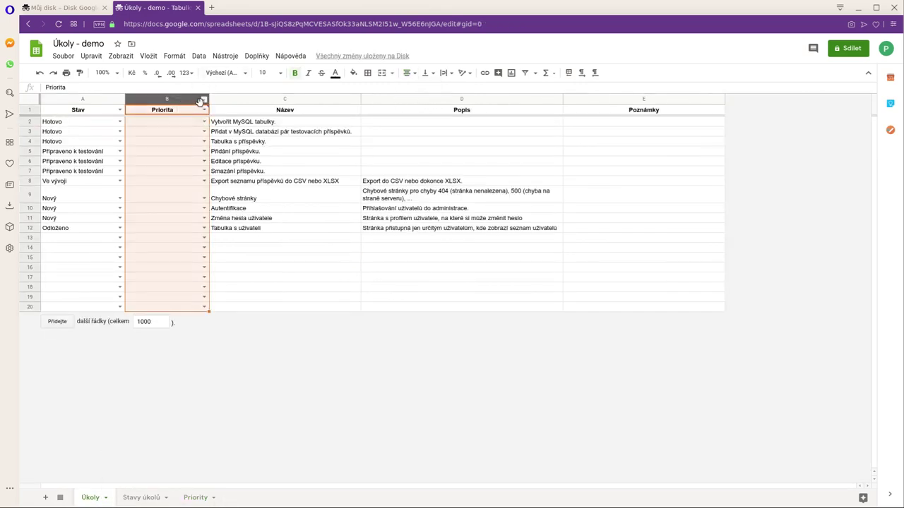
click(204, 99)
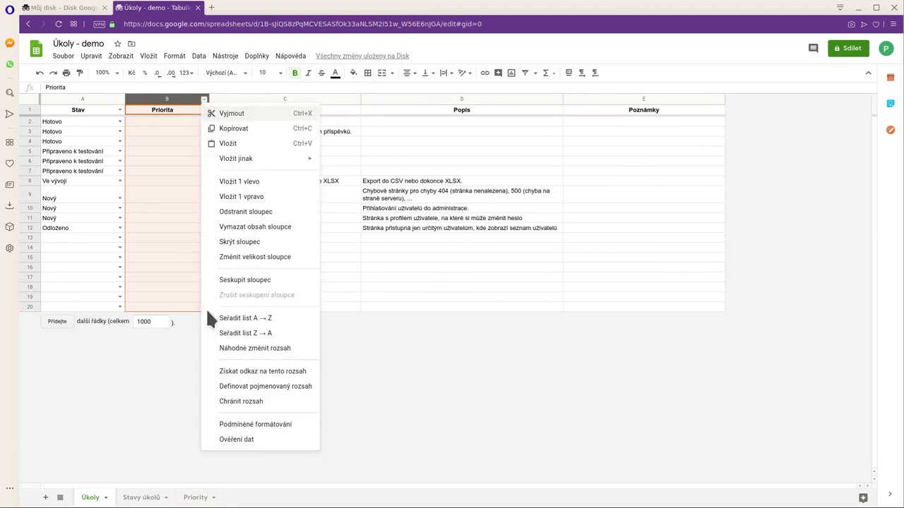
click(240, 440)
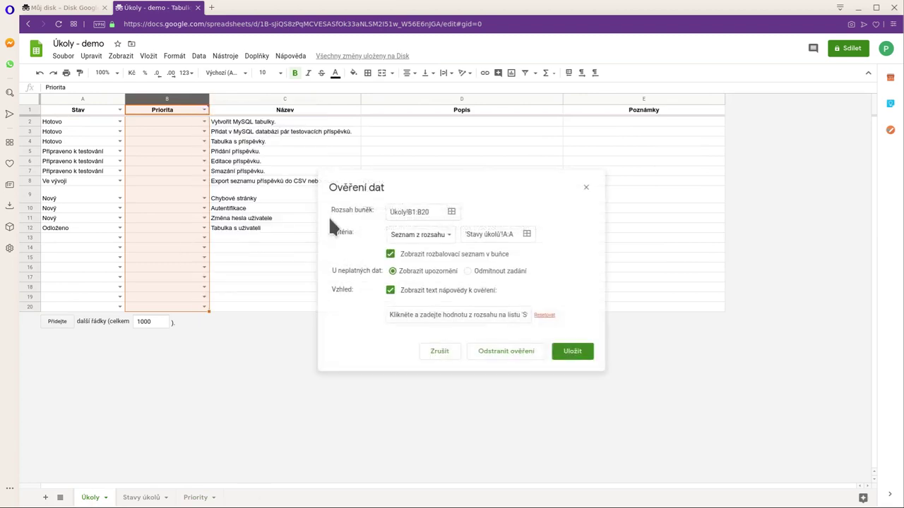
click(492, 234)
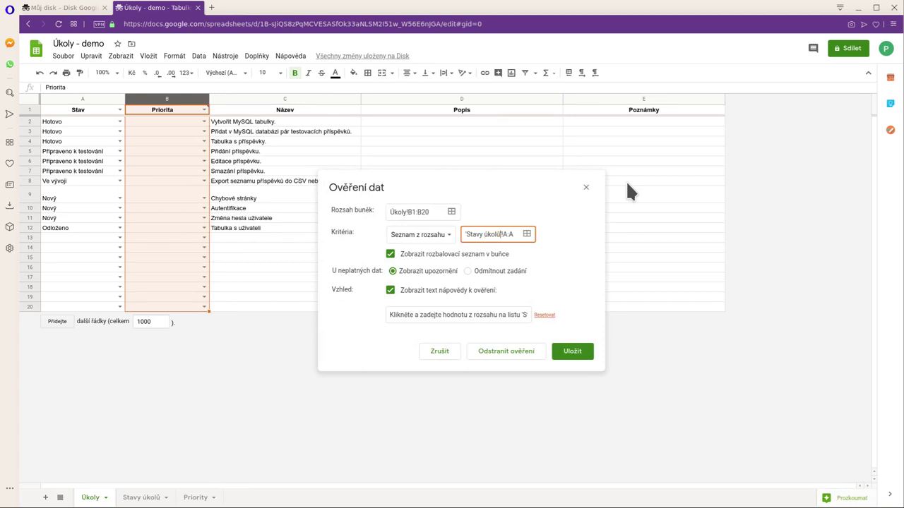
key(ctrl+shift+Left)
key(ctrl+shift+Left)
key(BackSpace)
text(Priority)
click(565, 351)
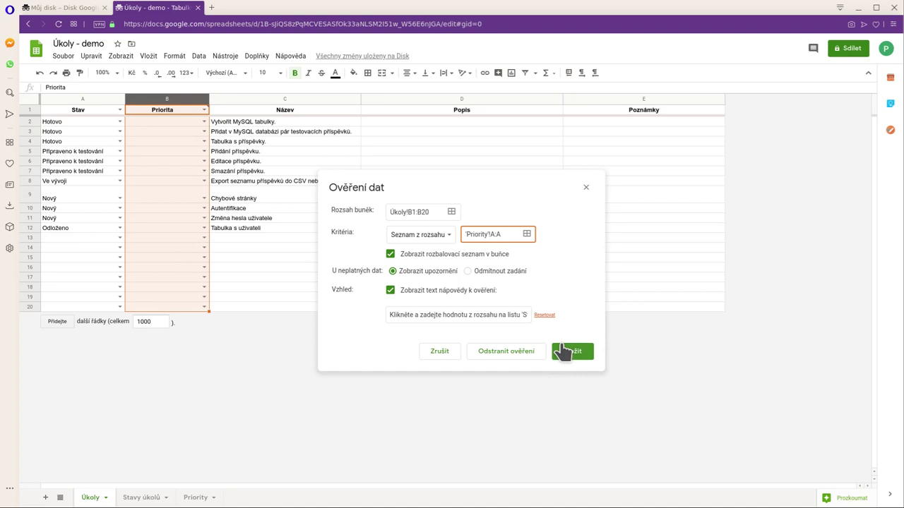
Choose the priority vysoká in cell B2 and copy it to cells B3:B12
click(204, 121)
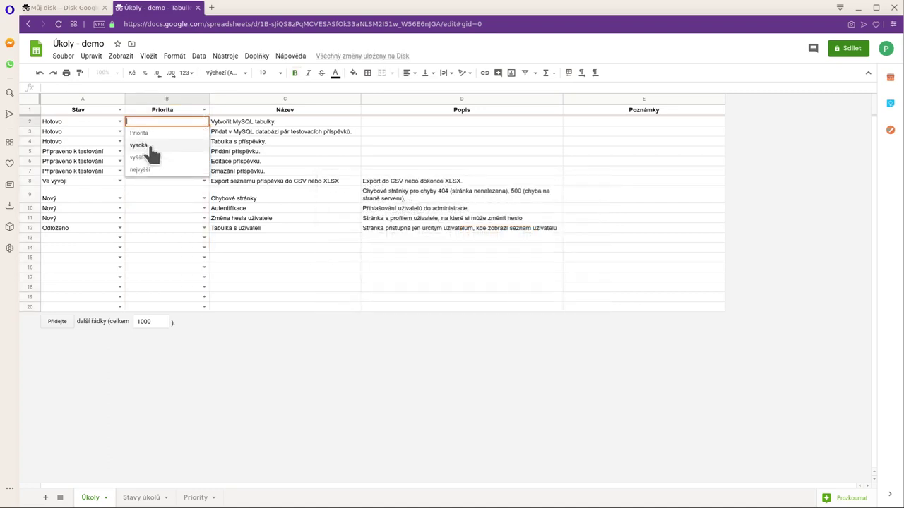
click(149, 148)
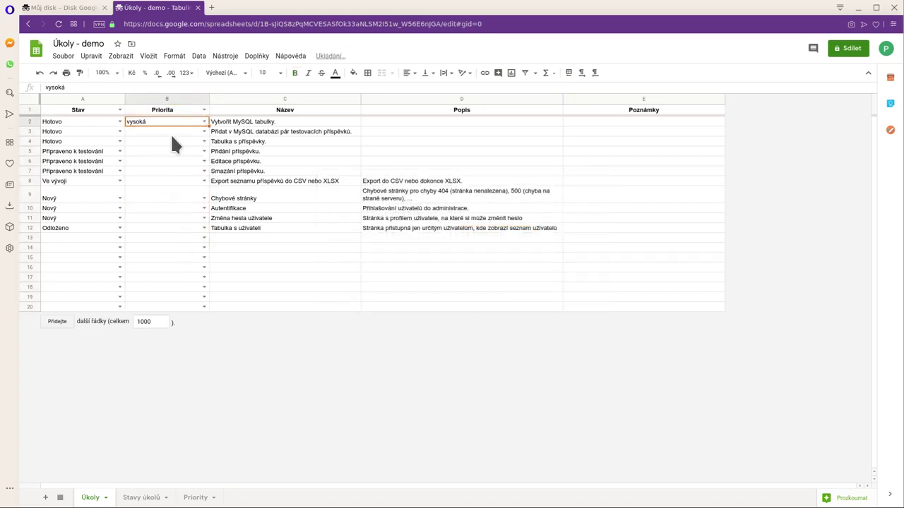
key(ctrl+c)
drag(174, 132, 160, 228)
key(ctrl+v)
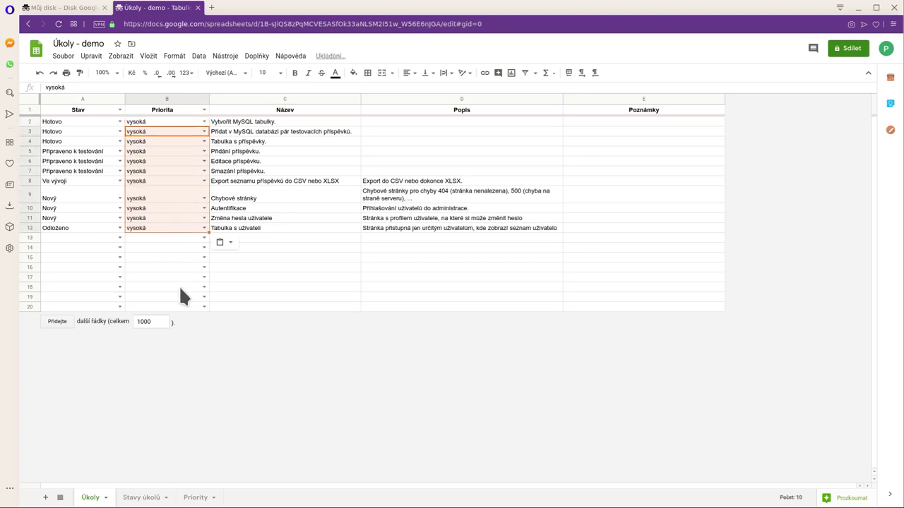
Narrow the Priorita column on the Úkoly sheet to about two thirds of its width
click(179, 286)
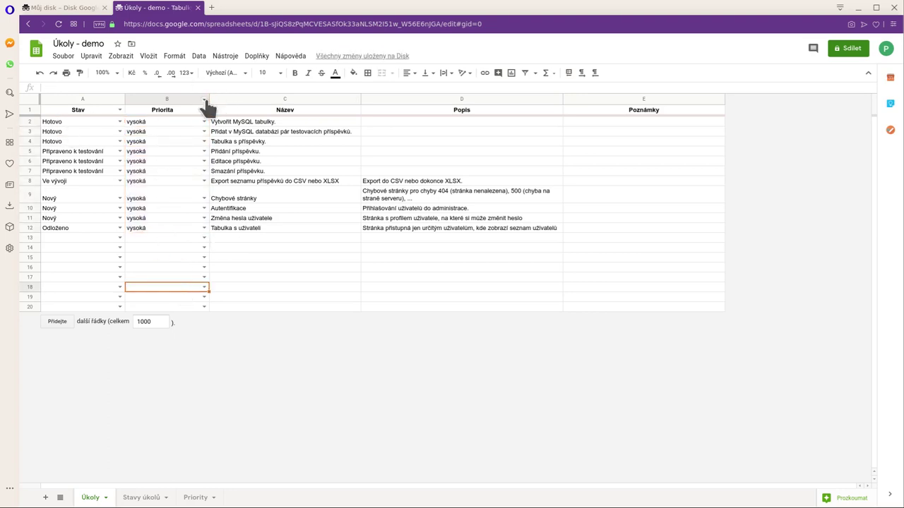
drag(208, 99, 180, 104)
click(150, 123)
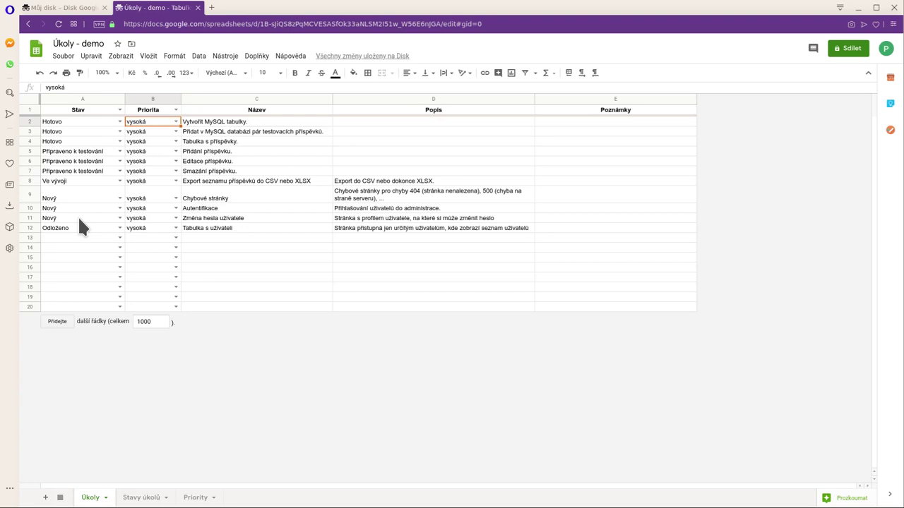
Add a conditional formatting rule to the whole Úkoly sheet, range A1:E20, that highlights non-empty cells (Není prázdné) in the default green style
click(79, 110)
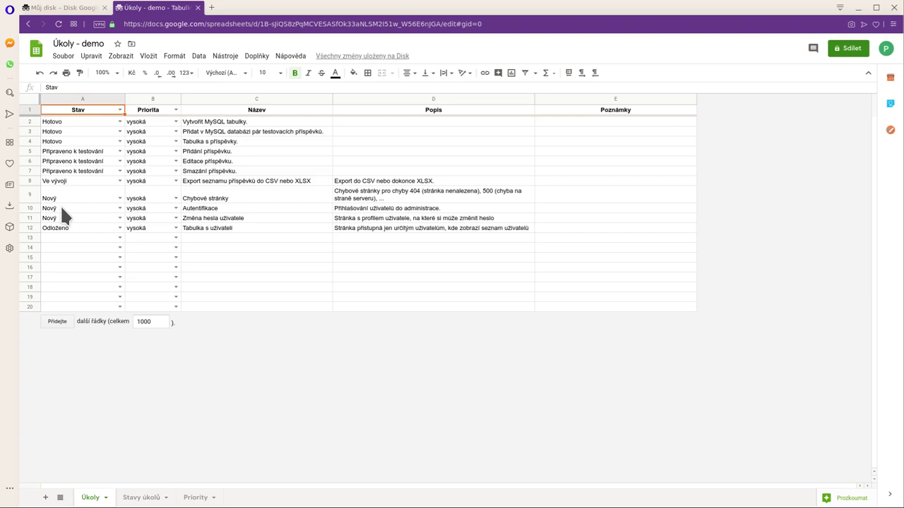
key(ctrl+a)
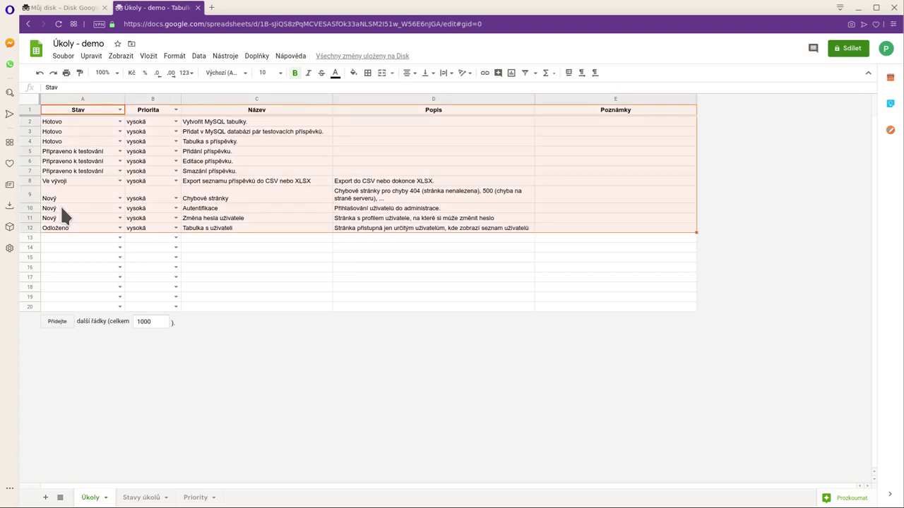
click(57, 170)
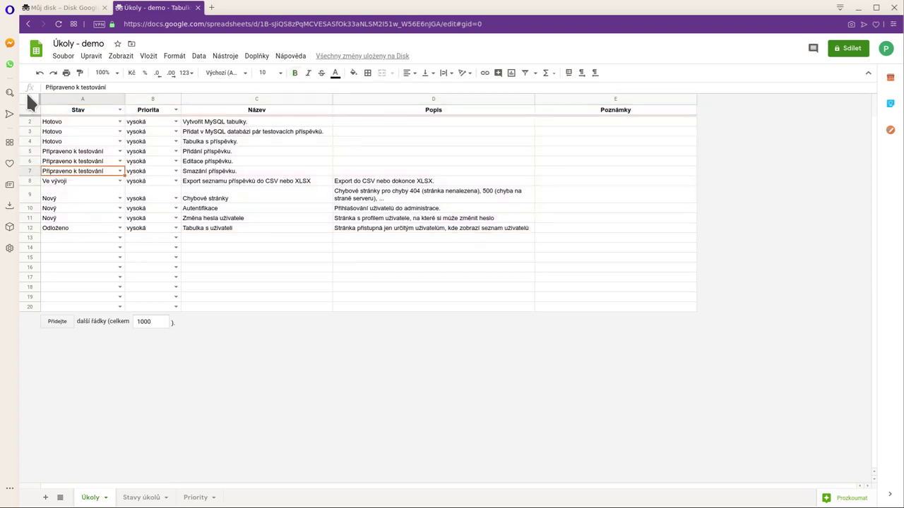
click(28, 97)
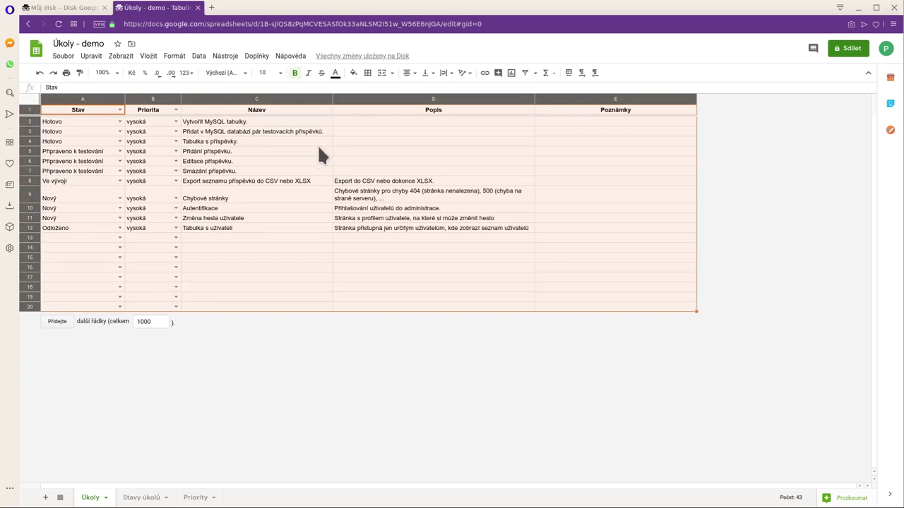
click(174, 56)
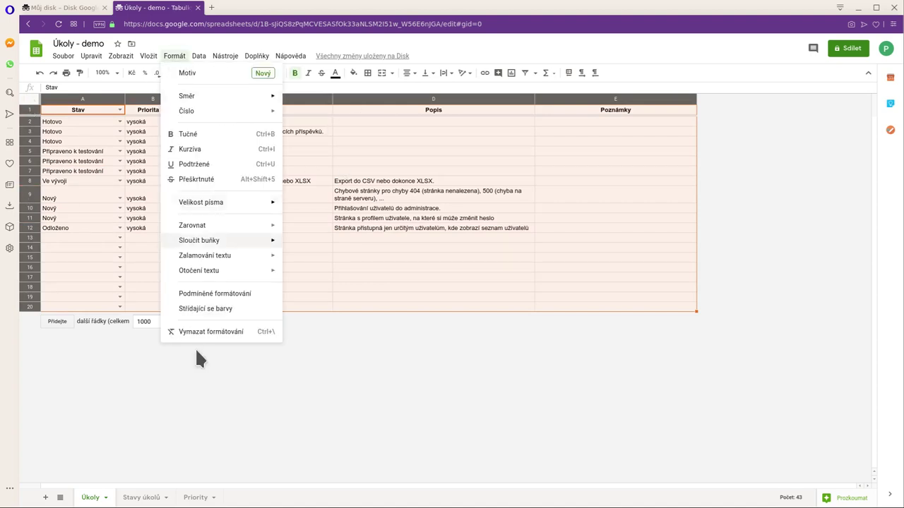
click(208, 293)
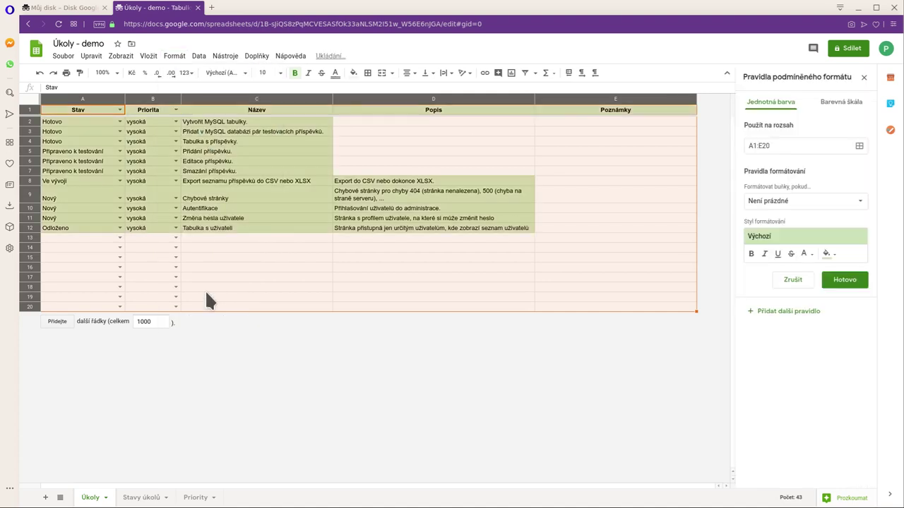
click(803, 198)
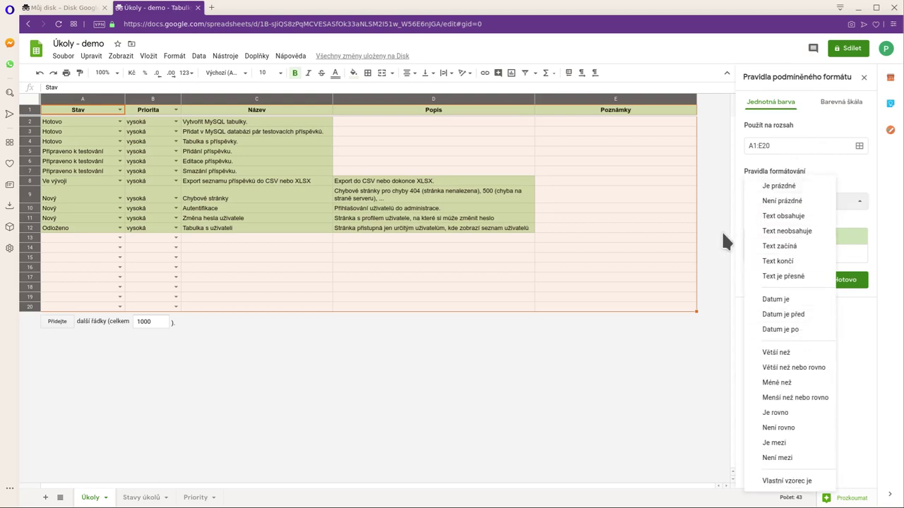
click(781, 200)
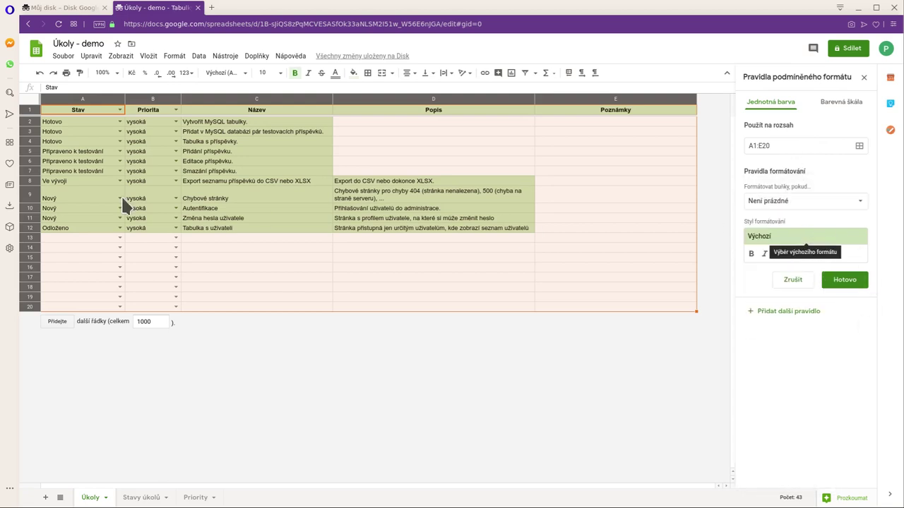
click(843, 280)
click(335, 277)
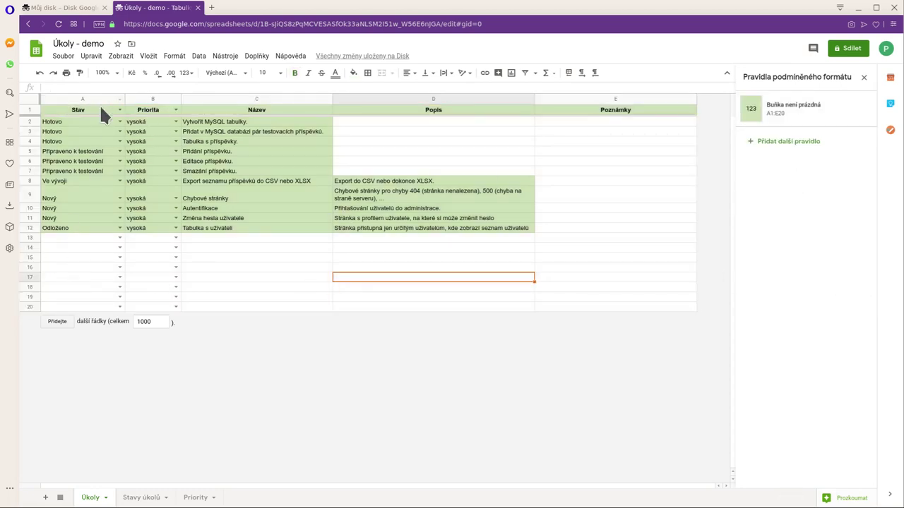
Reopen the conditional formatting rule for A1:E20 and switch its condition to a custom formula (Vlastní vzorec je)
click(29, 103)
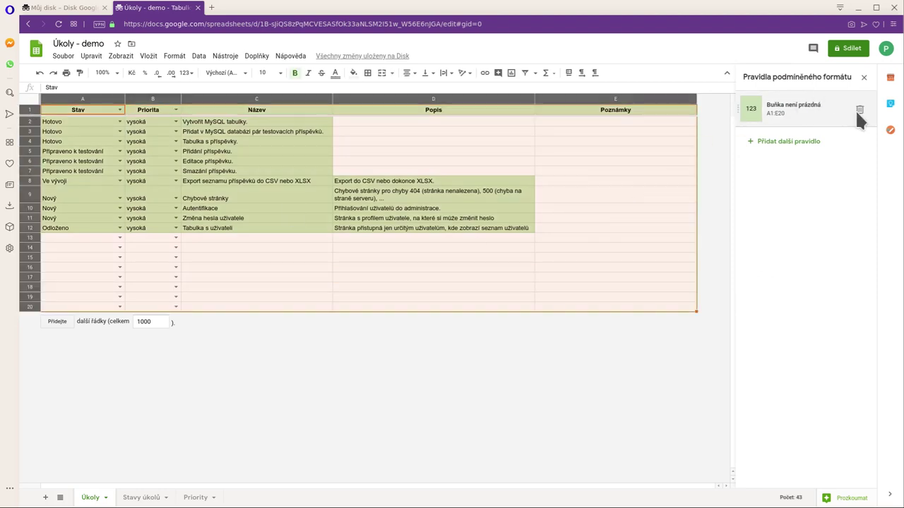
click(855, 109)
click(775, 108)
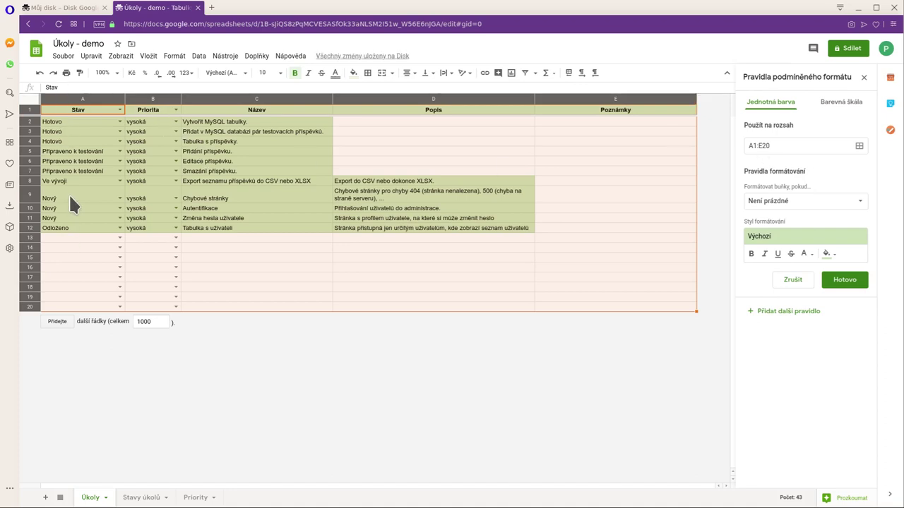
click(68, 120)
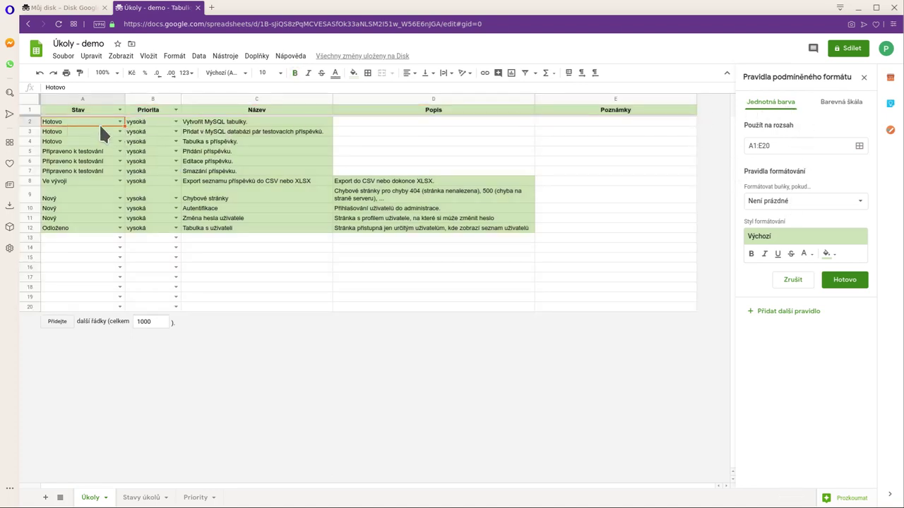
click(26, 99)
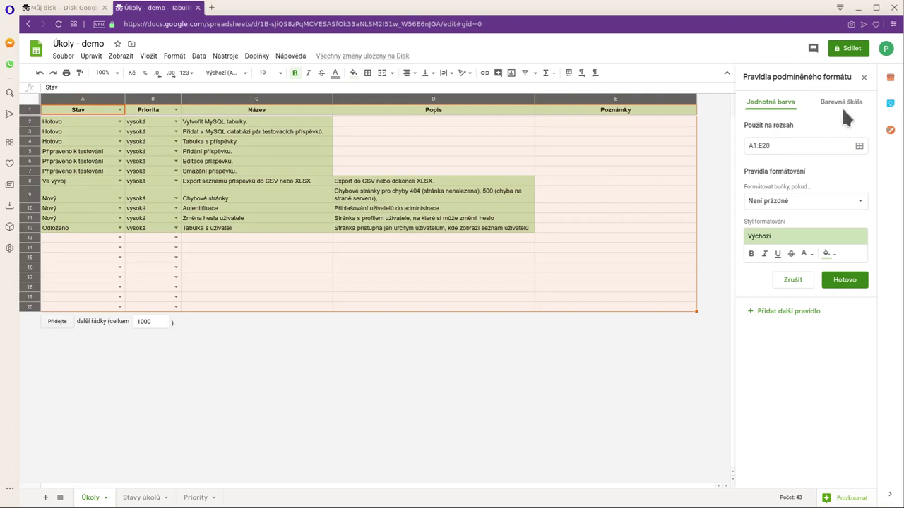
click(794, 145)
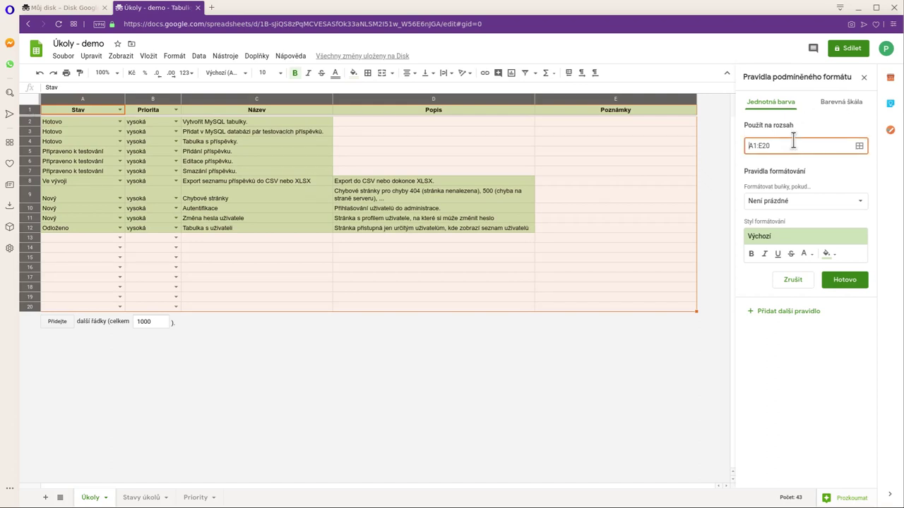
click(814, 204)
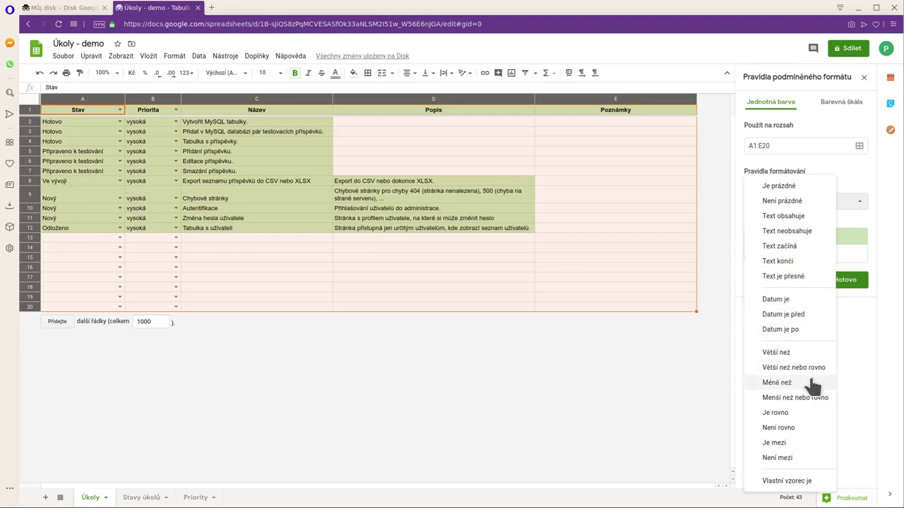
click(785, 481)
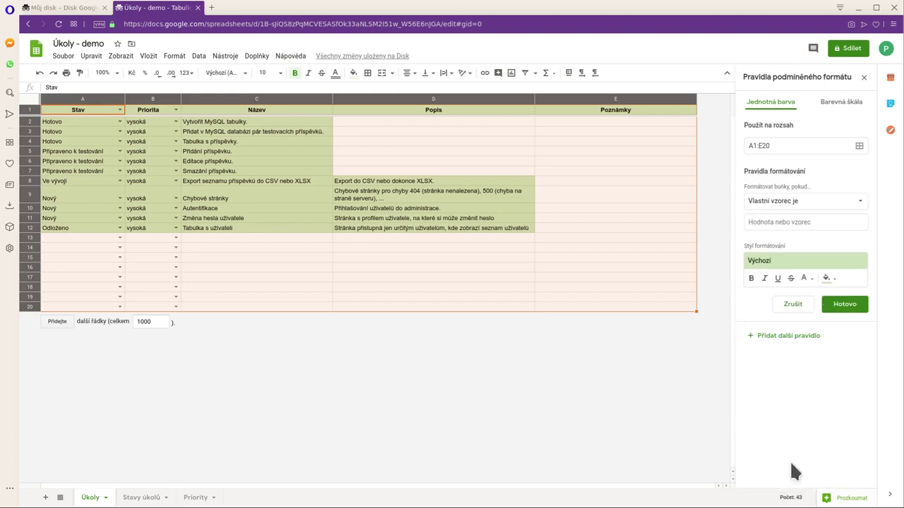
Enter =$A1="Hotovo" as the rule's custom formula
click(769, 221)
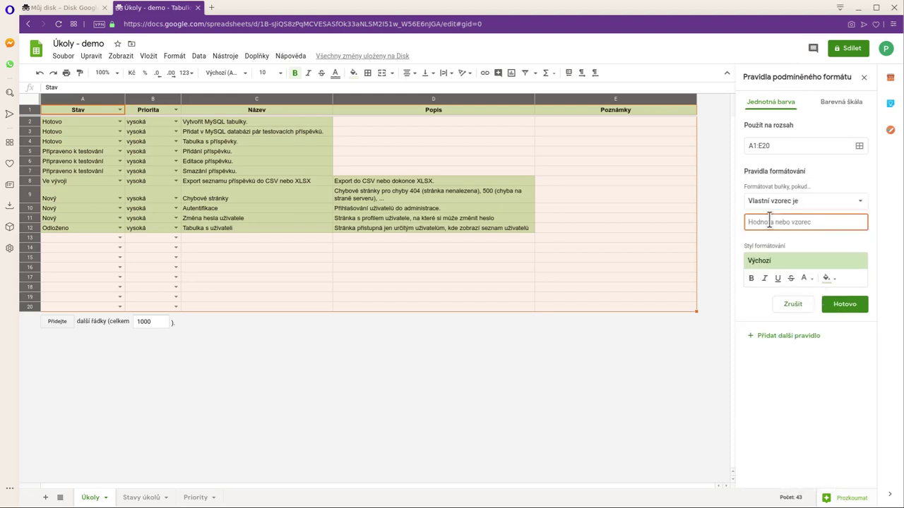
text(=)
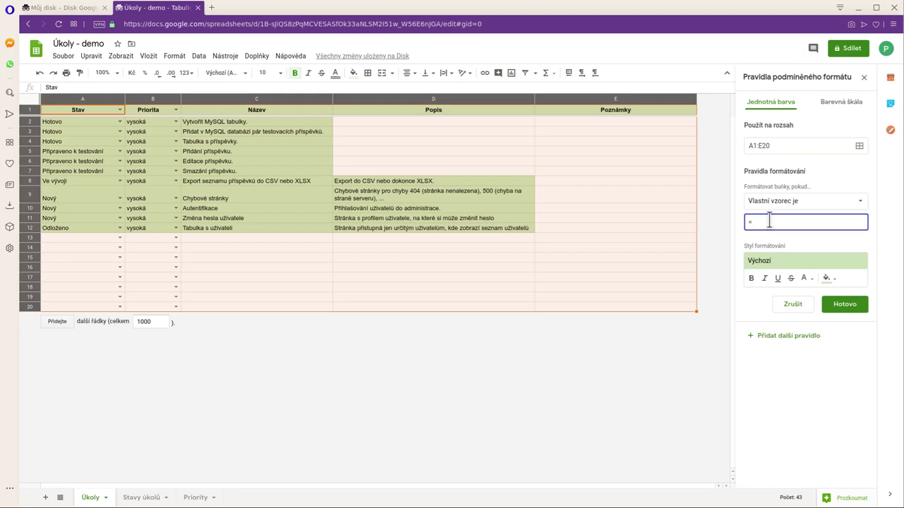
text($A1)
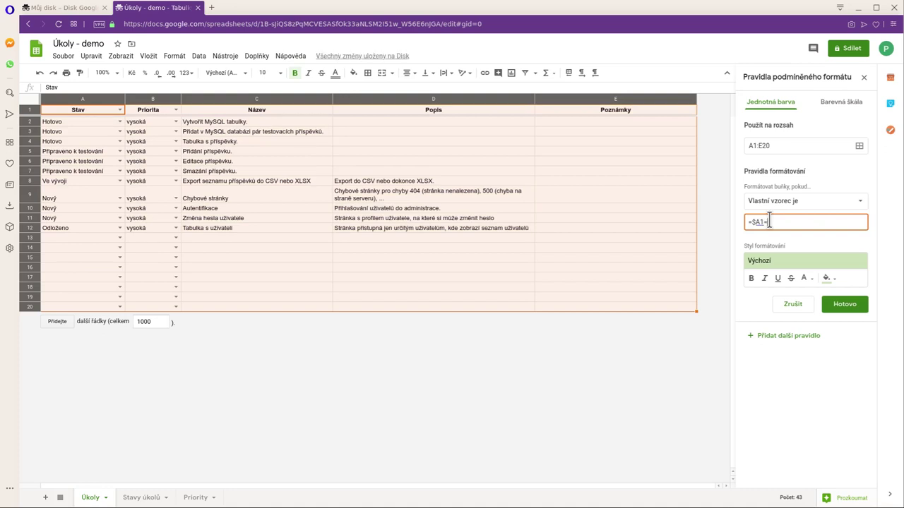
text(=)
click(755, 221)
key(BackSpace)
drag(754, 222, 758, 221)
text($A)
drag(765, 222, 759, 223)
text(")
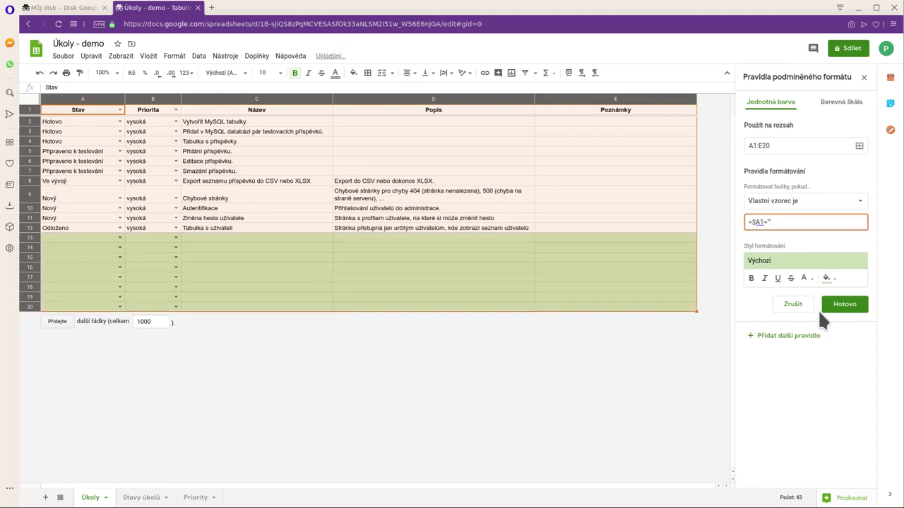
text(Hotovo)
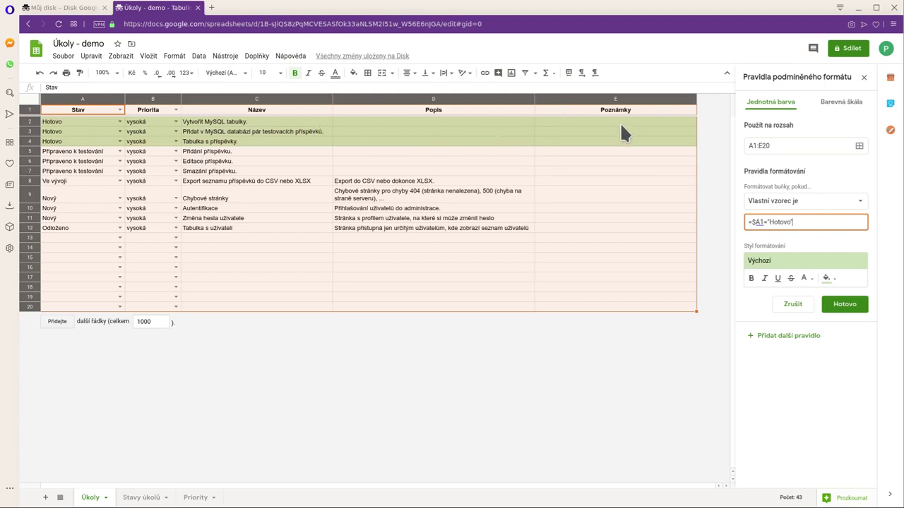
Try the rule's formula without the dollar sign, as =A1="Hotovo", and restore it to =$A1="Hotovo"
click(755, 222)
key(BackSpace)
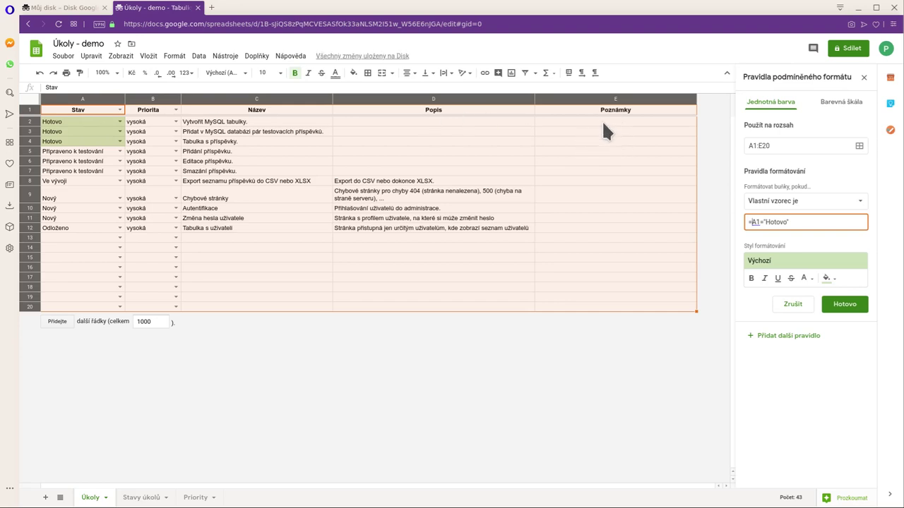
text($)
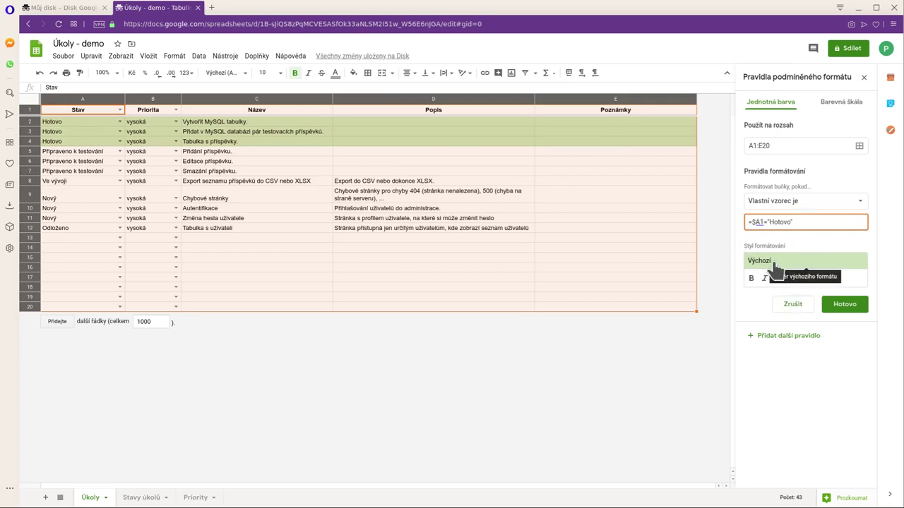
Give the Hotovo rule no fill colour and light grey text, and save it
click(827, 278)
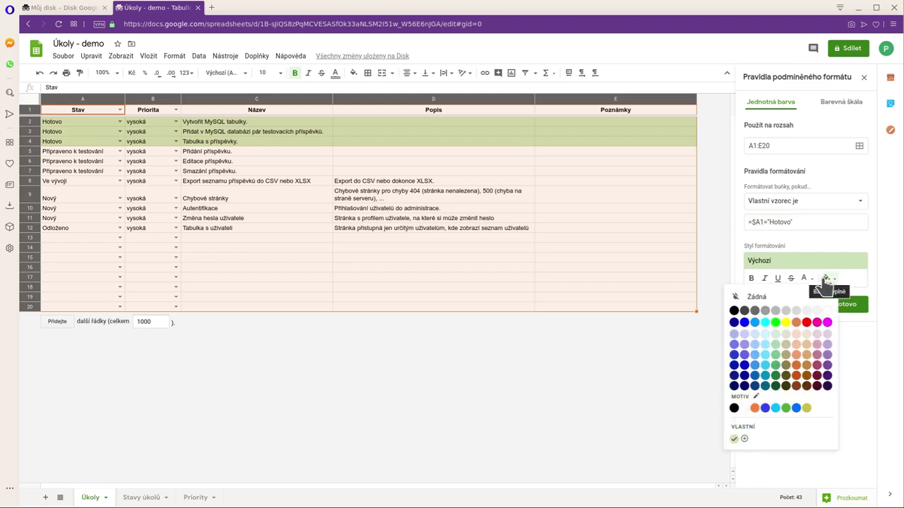
click(754, 295)
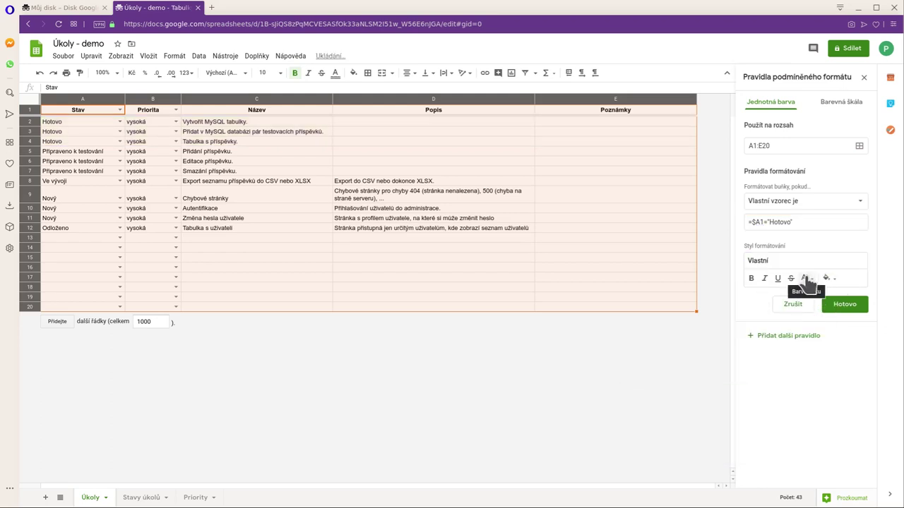
click(806, 279)
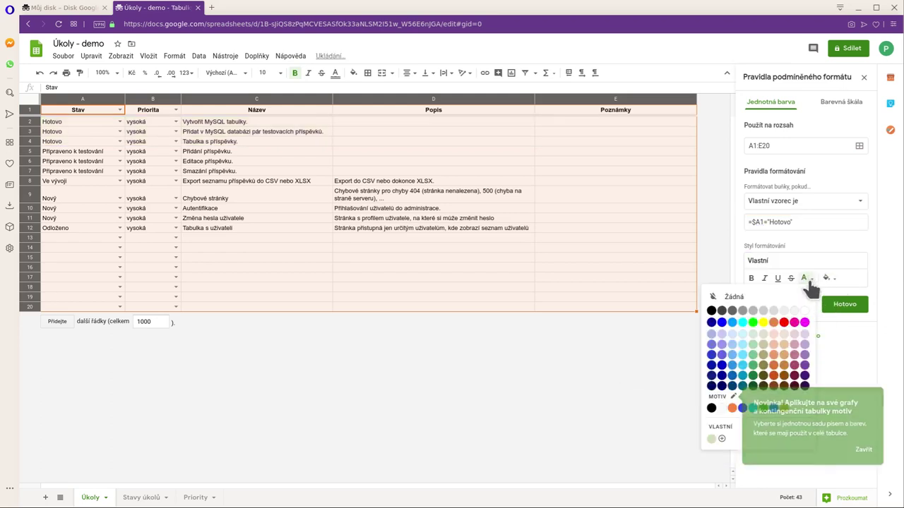
click(753, 311)
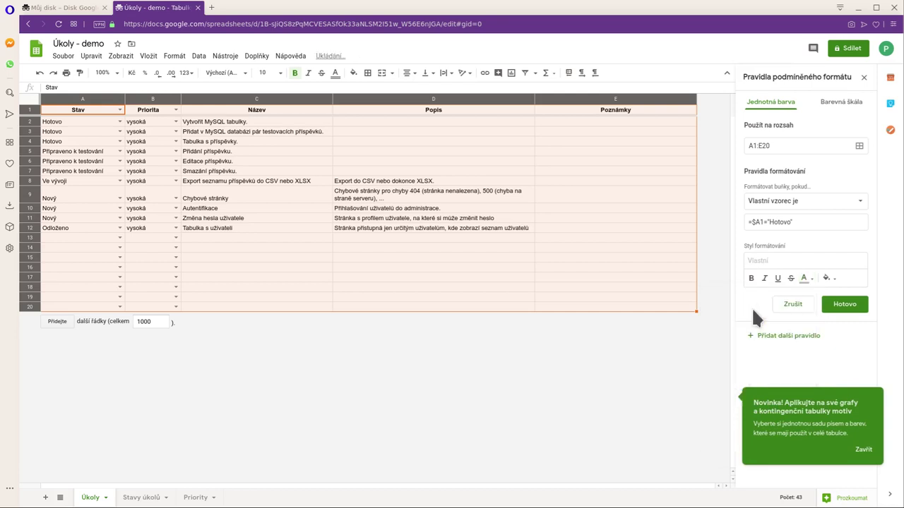
click(824, 305)
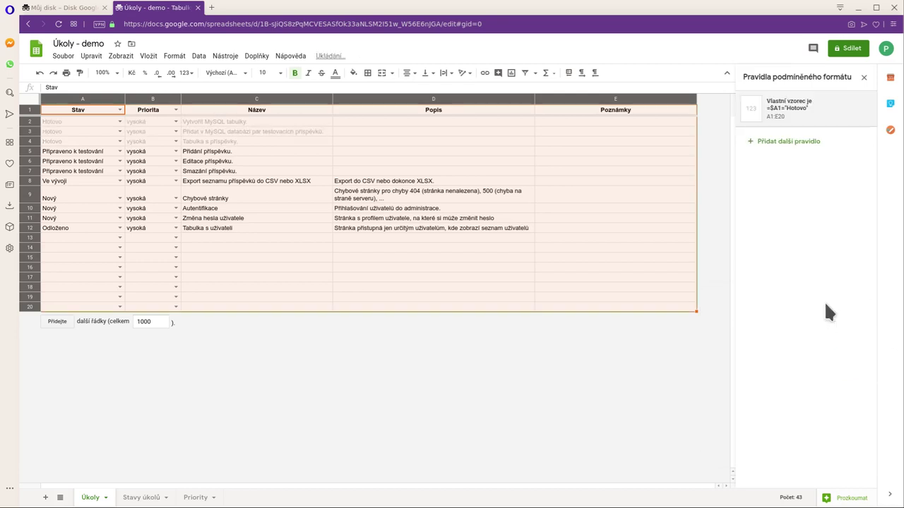
click(241, 264)
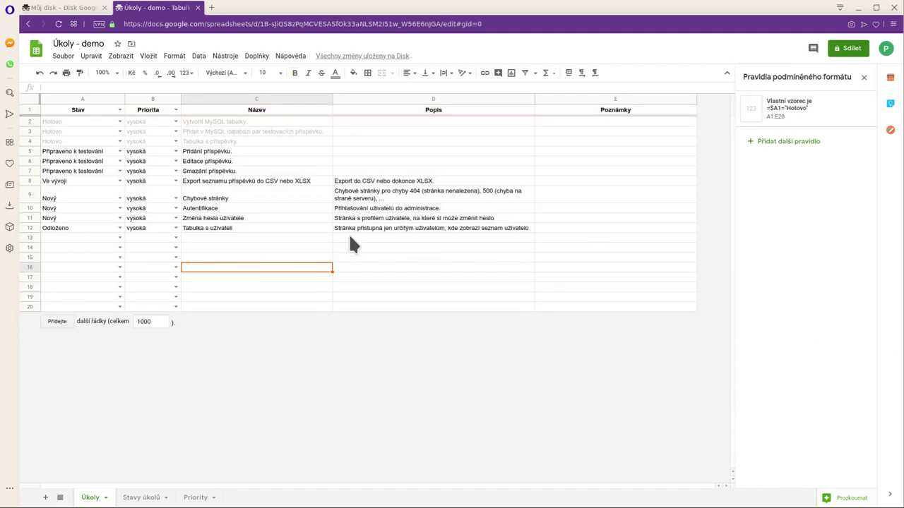
Test the Hotovo rule by changing the Stav in cell A3 to Ve vývoji and back to Hotovo
drag(68, 124, 209, 180)
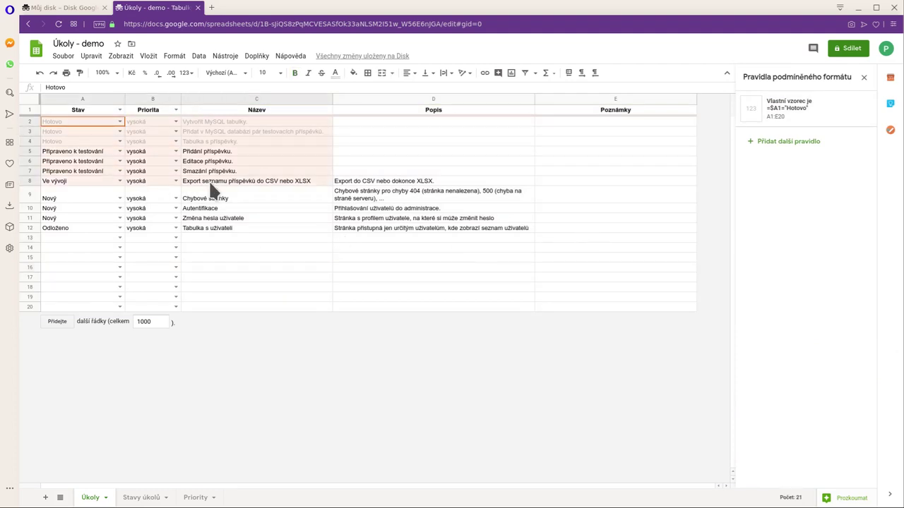
click(209, 179)
click(117, 130)
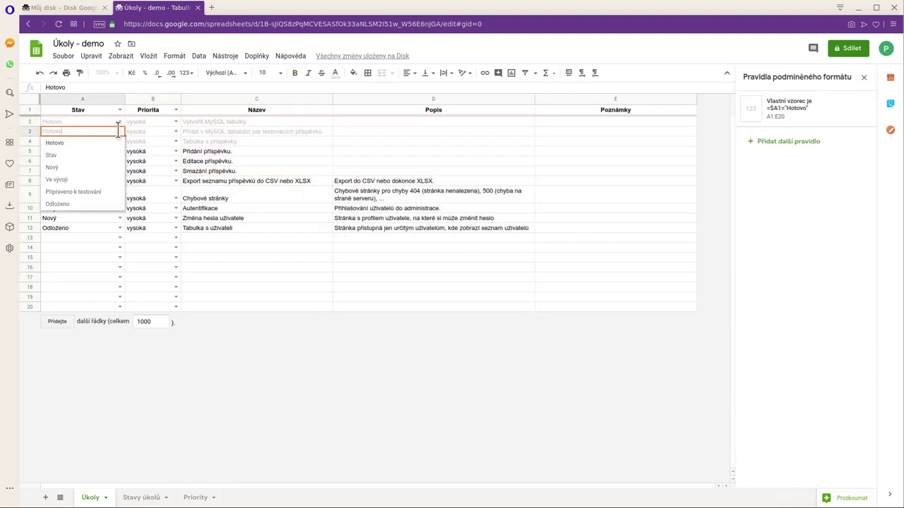
click(62, 179)
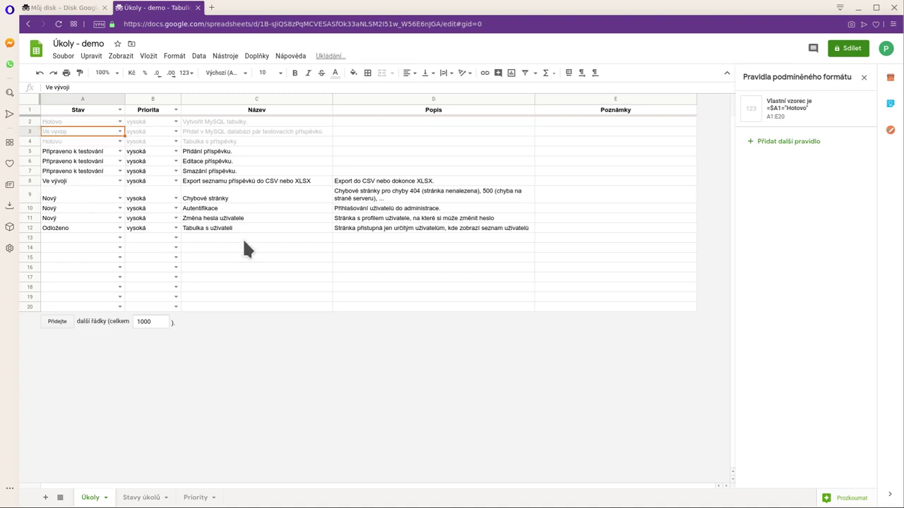
click(272, 269)
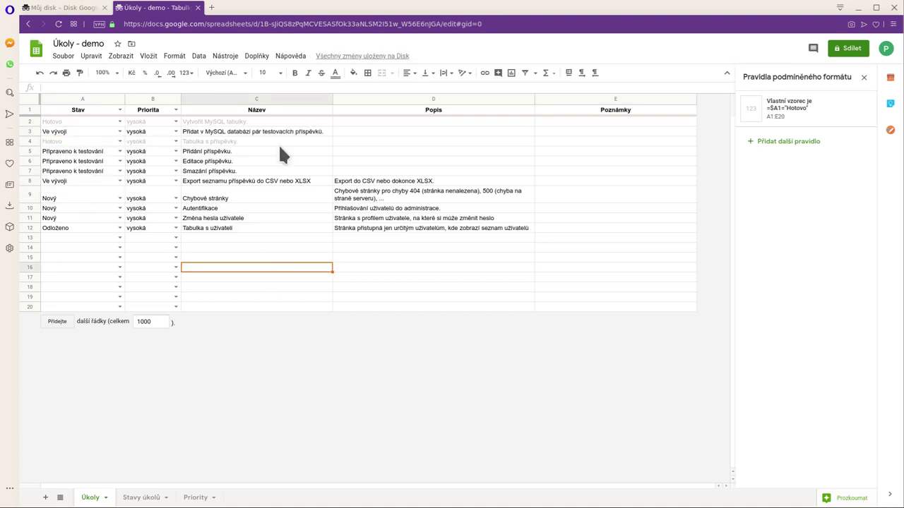
click(119, 129)
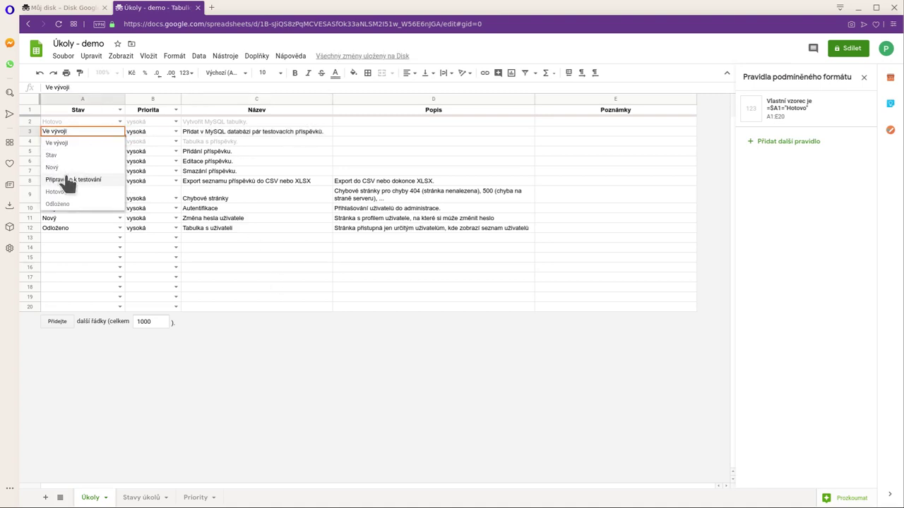
click(56, 192)
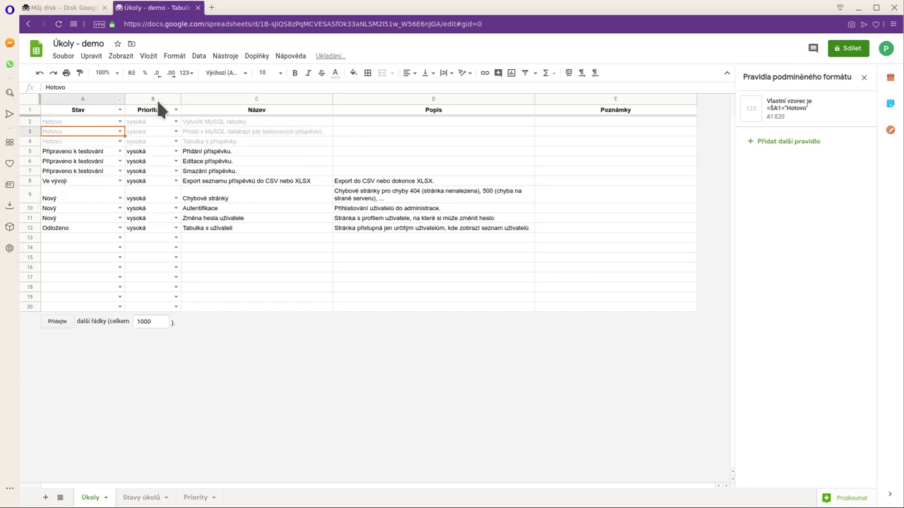
Add another conditional formatting rule for the range A1:E20 with the condition Vlastní vzorec je
click(87, 180)
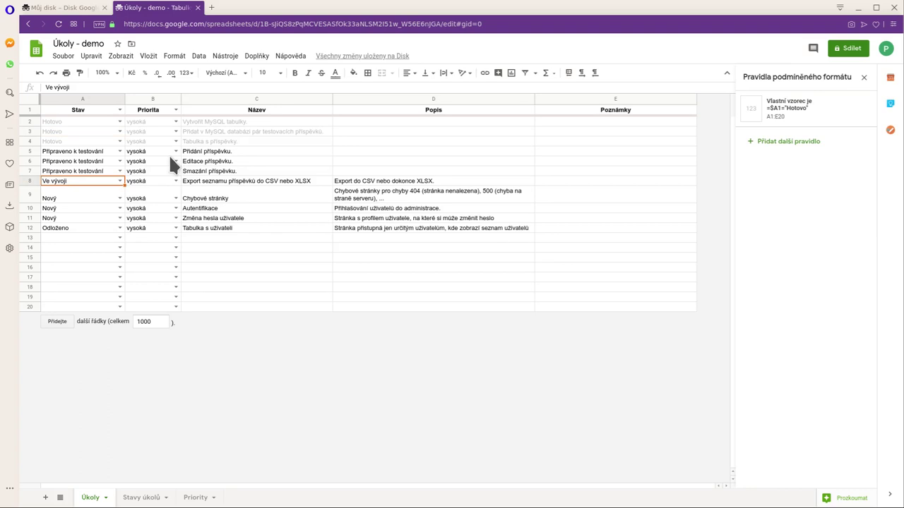
click(29, 95)
click(786, 144)
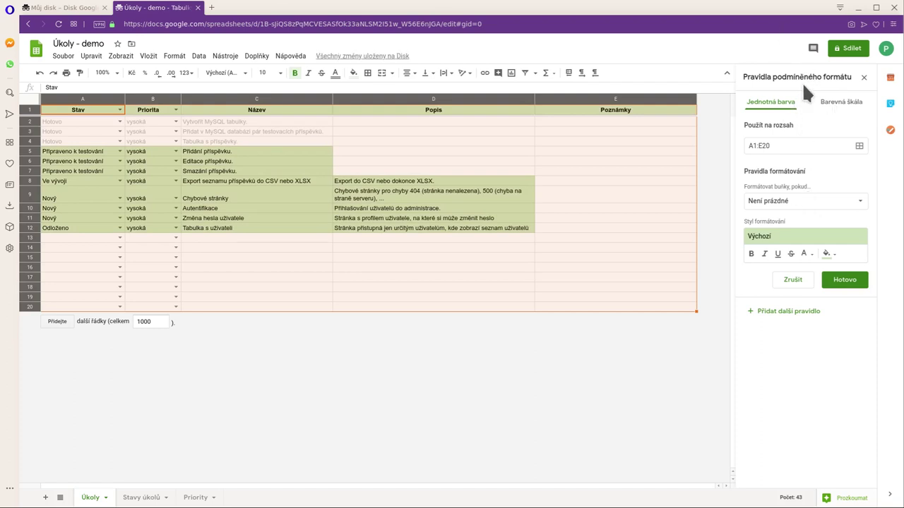
click(772, 202)
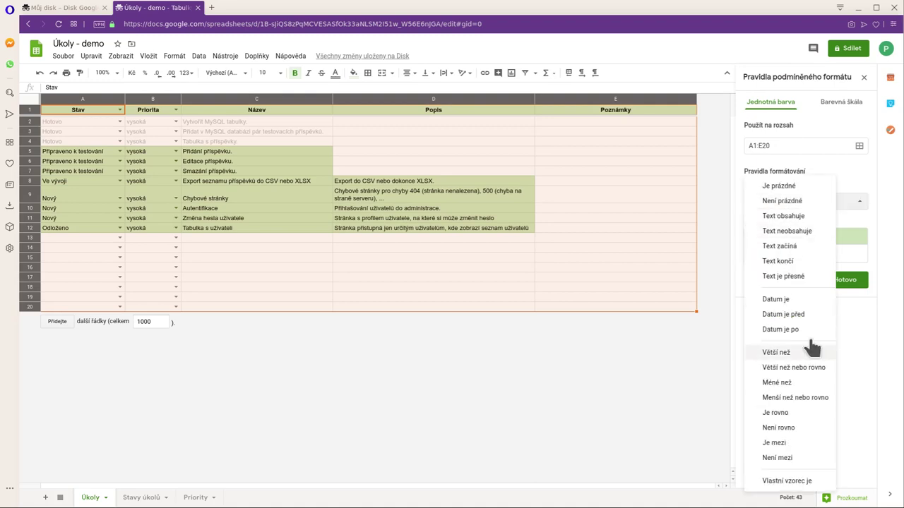
click(794, 483)
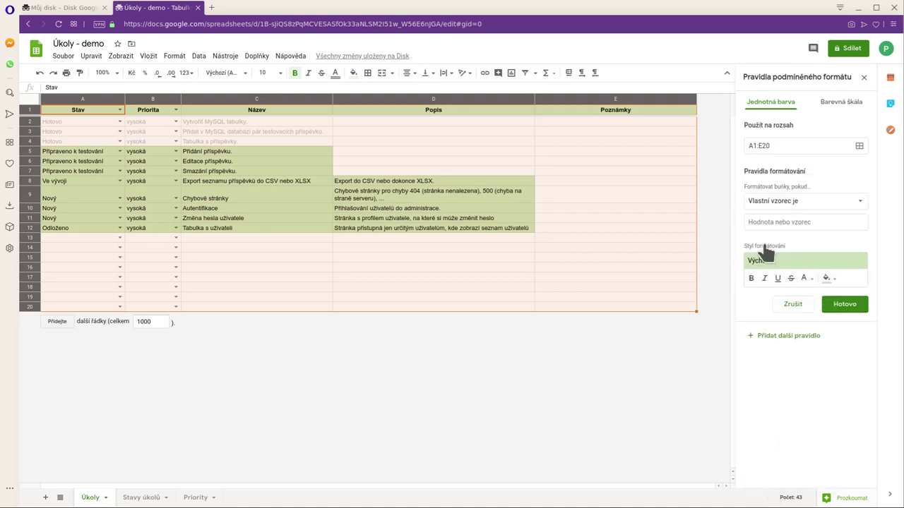
Enter =$A1="Ve vývoji" as the new rule's custom formula
click(763, 222)
text(=)
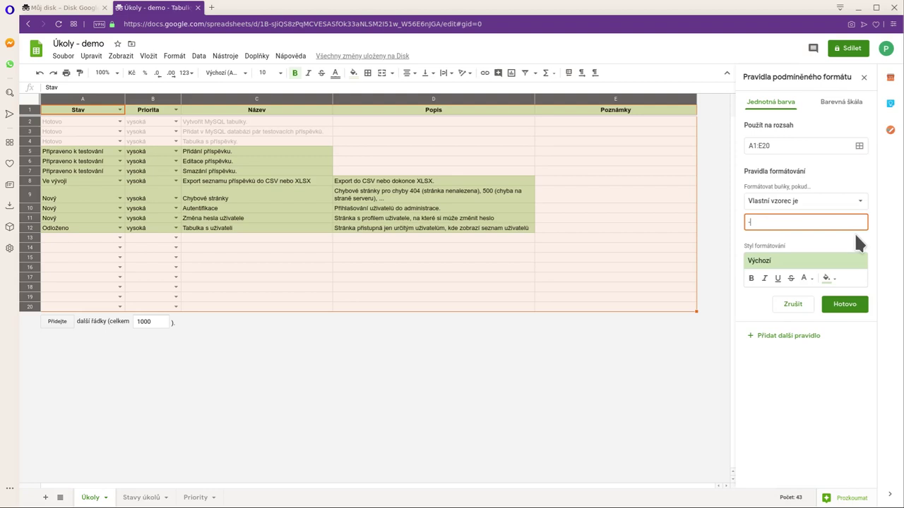
text($A$)
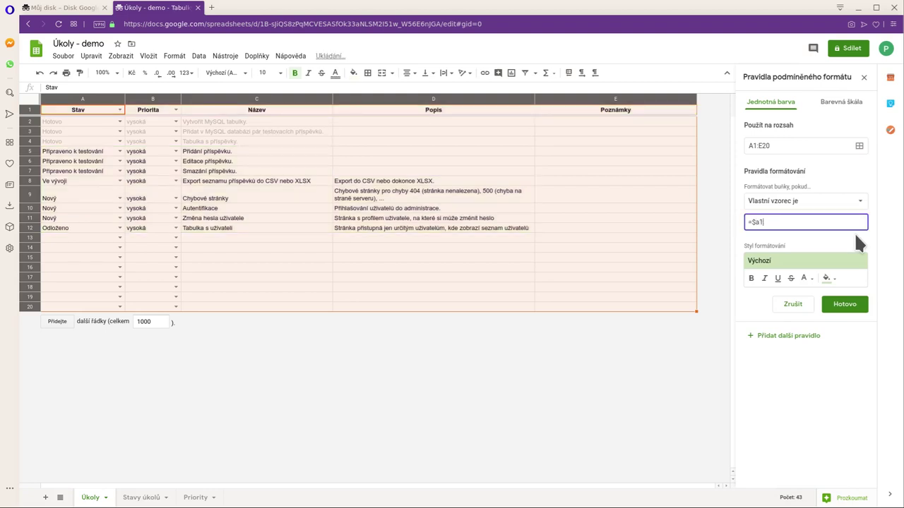
key(BackSpace)
key(BackSpace)
text(A1="No)
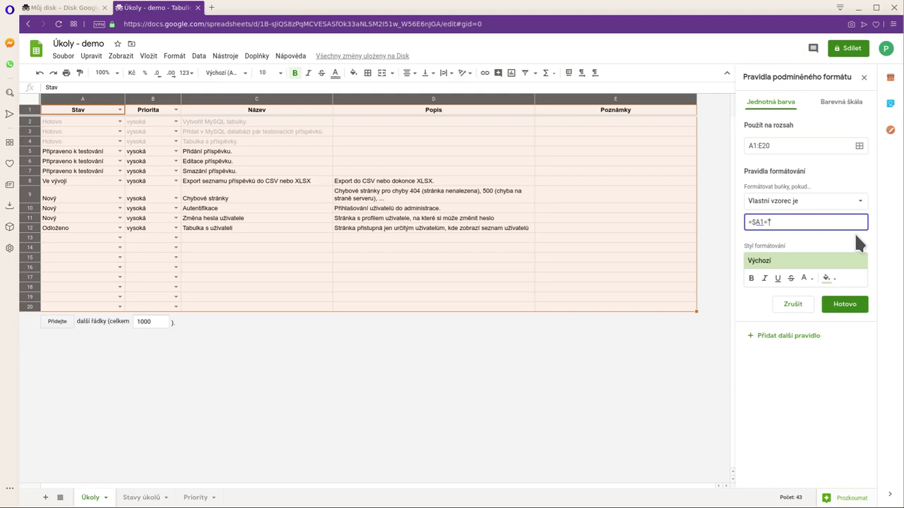
key(BackSpace)
key(BackSpace)
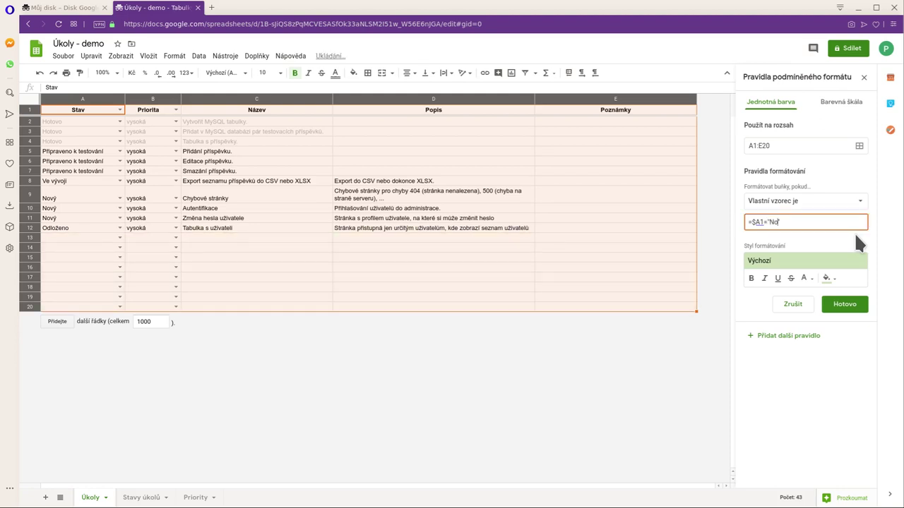
text(Ve vývoji)
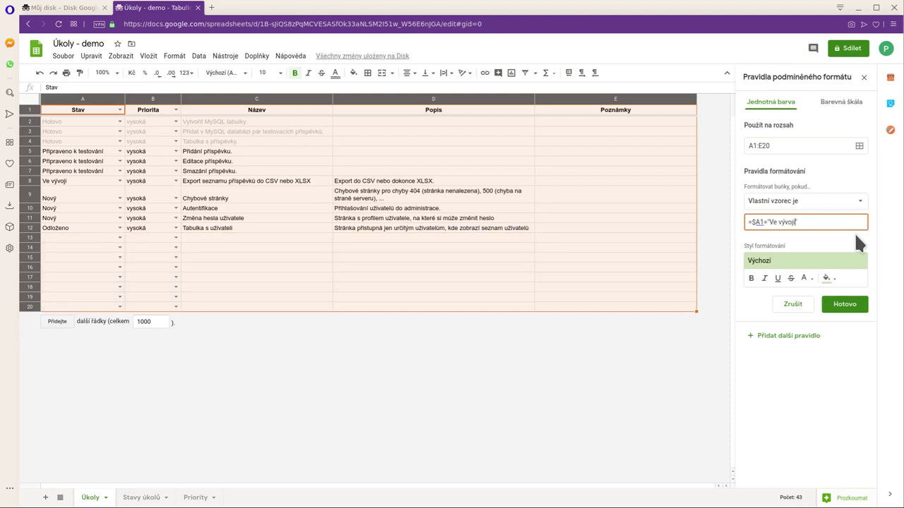
Give the Ve vývoji rule a cyan fill colour, save it and close the conditional formatting rules
click(827, 277)
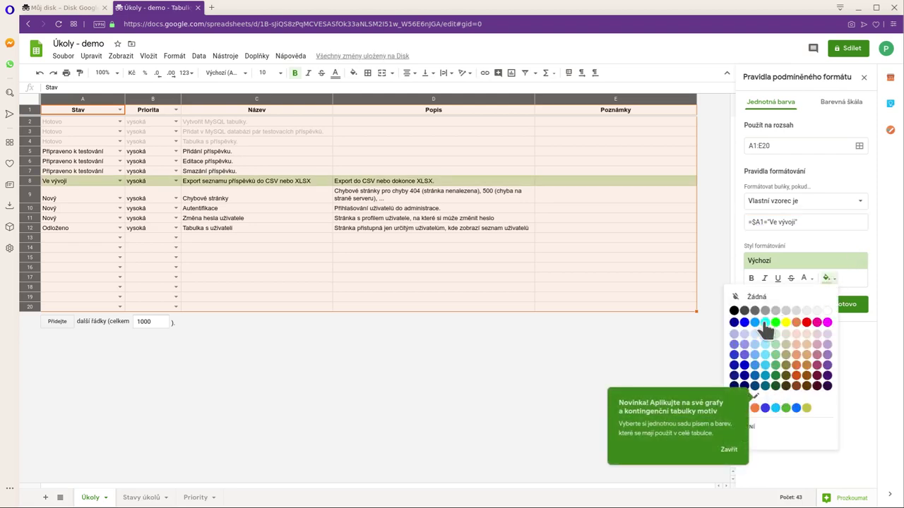
click(765, 323)
click(846, 308)
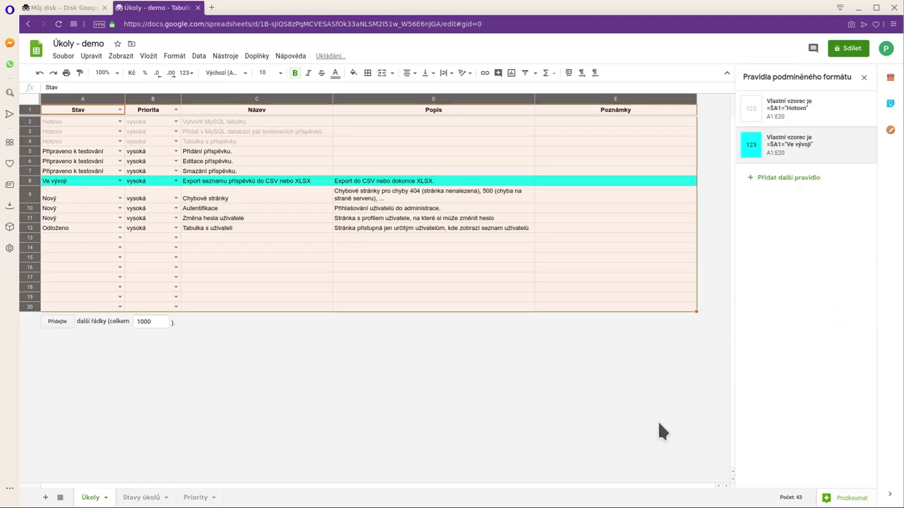
click(862, 77)
click(316, 247)
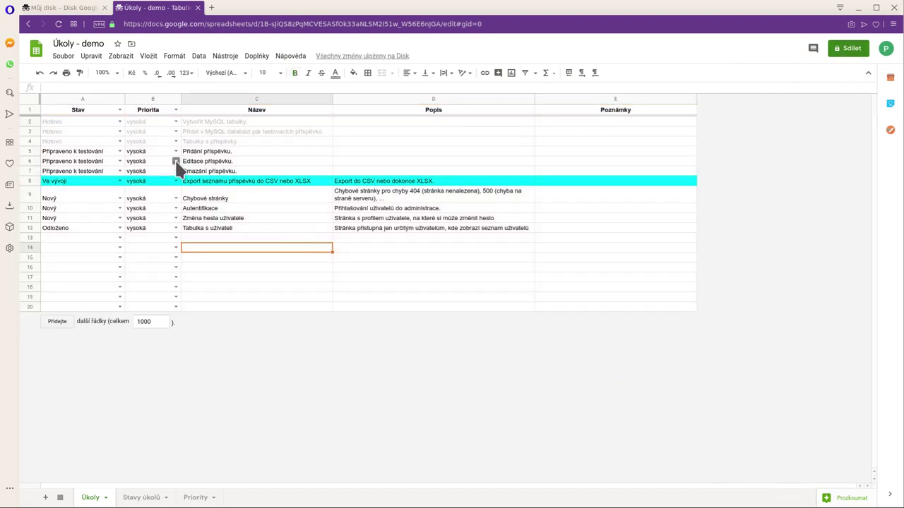
Select the whole task sheet and reopen its Ve vývoji conditional formatting rule for review
click(92, 109)
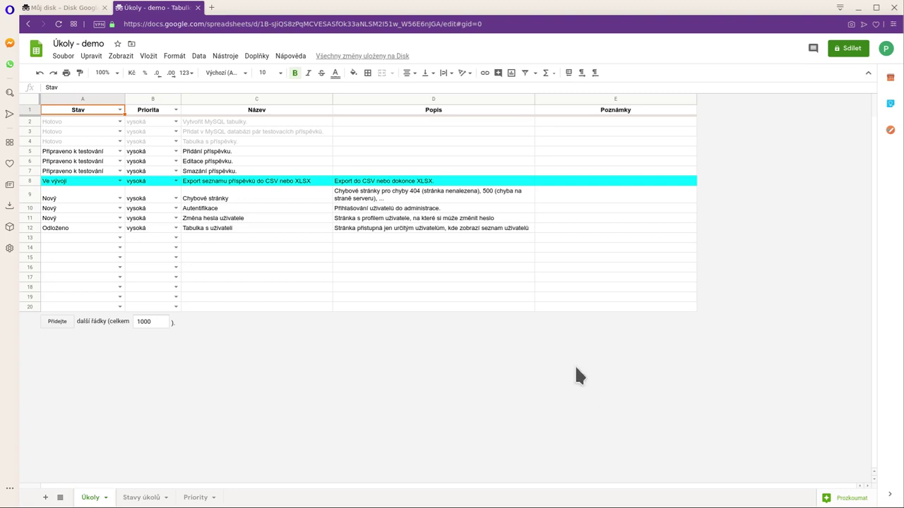
click(59, 179)
click(76, 109)
click(28, 99)
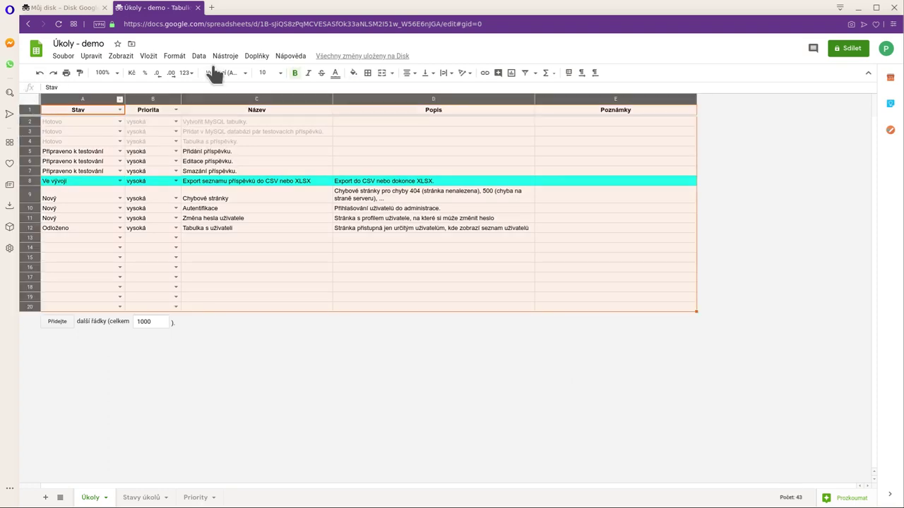
click(175, 56)
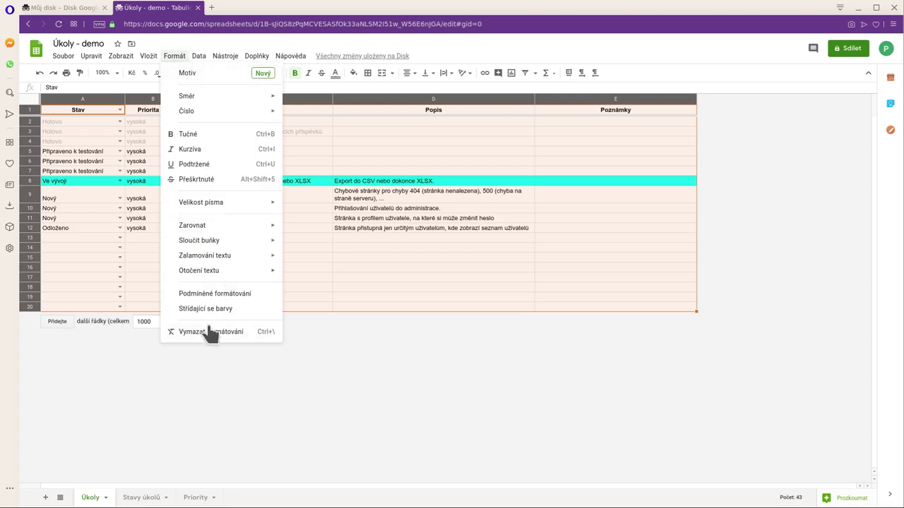
click(206, 295)
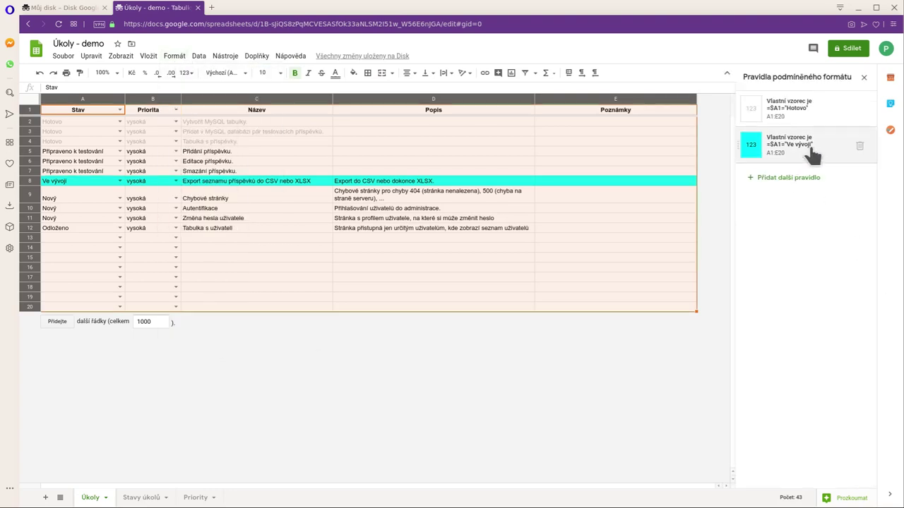
click(795, 161)
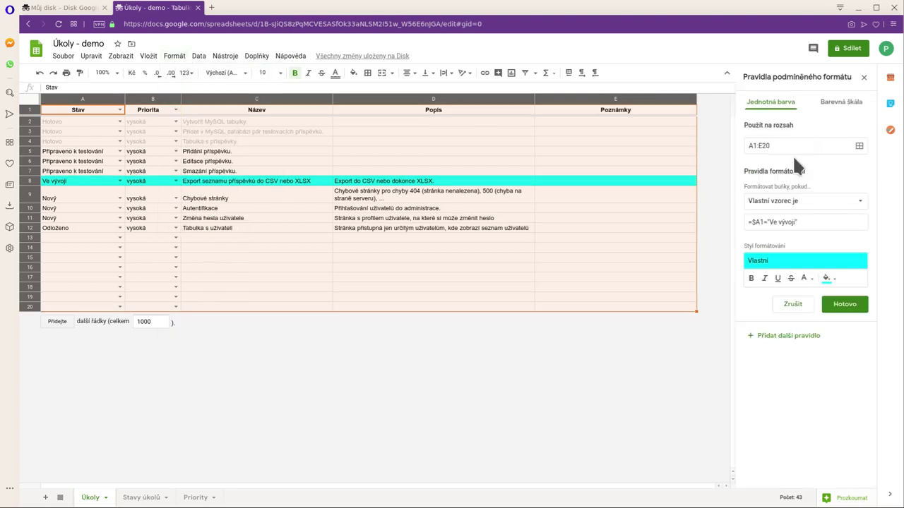
Review the available condition types and the Ve vývoji rule's custom formula against the Stav in cell A8
click(792, 200)
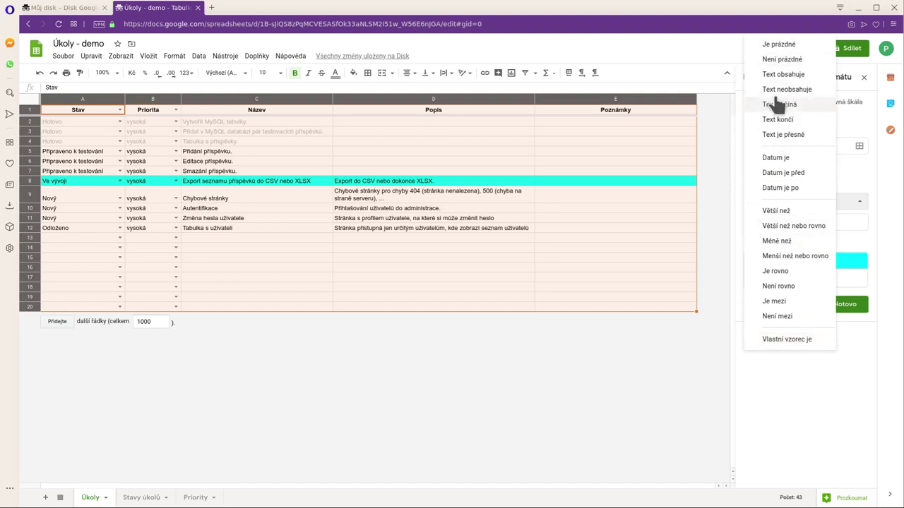
click(787, 339)
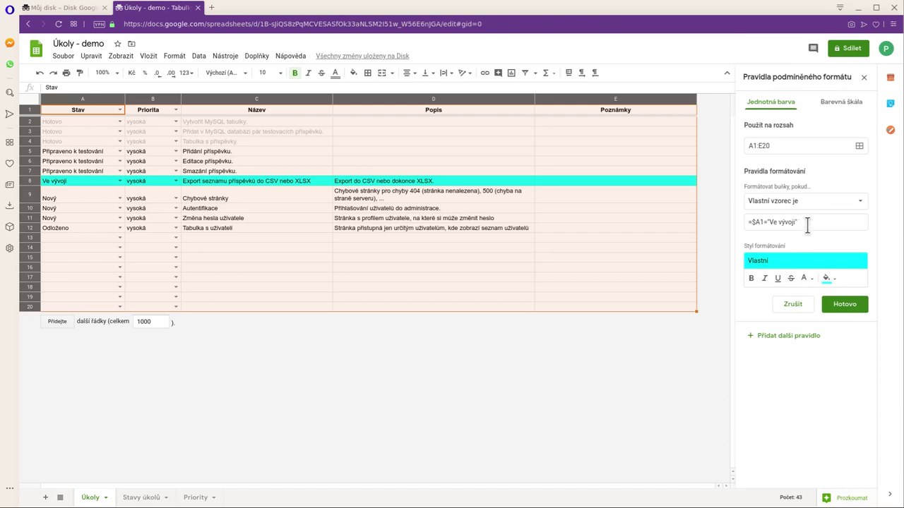
click(807, 223)
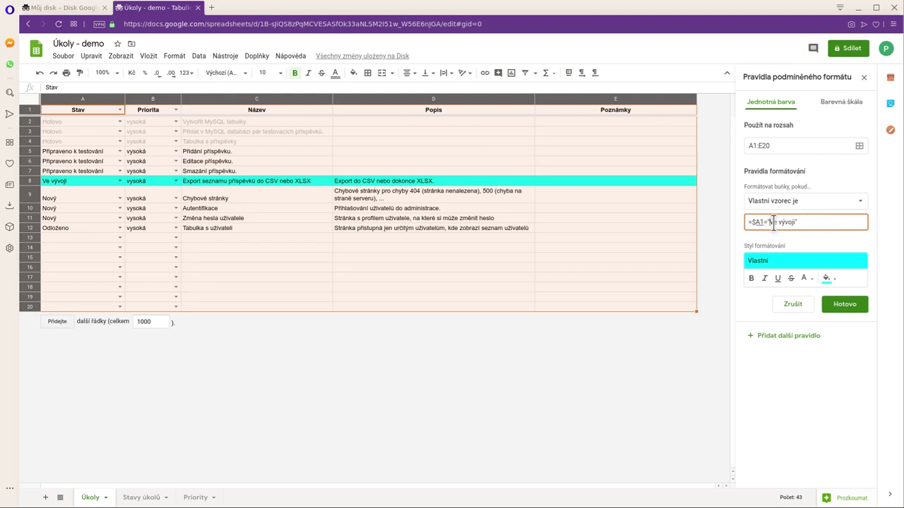
drag(768, 221, 796, 221)
click(812, 223)
click(77, 180)
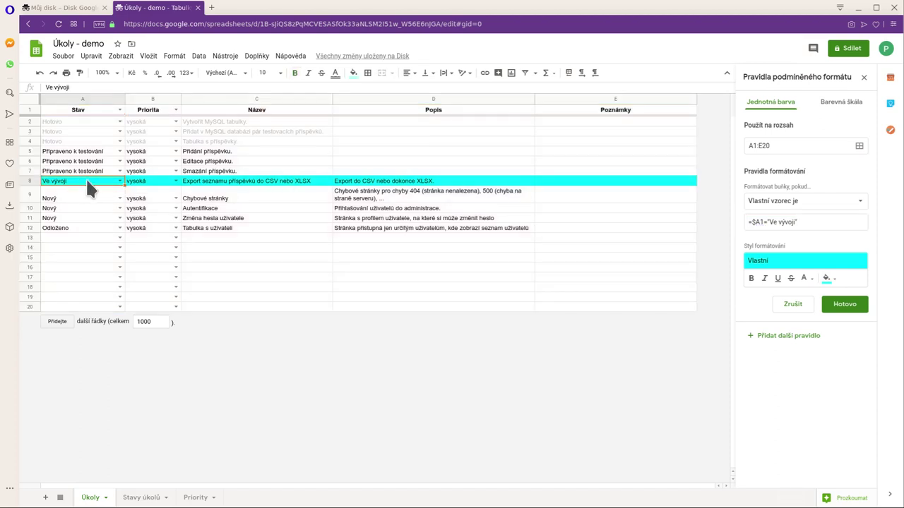
click(795, 224)
text(")
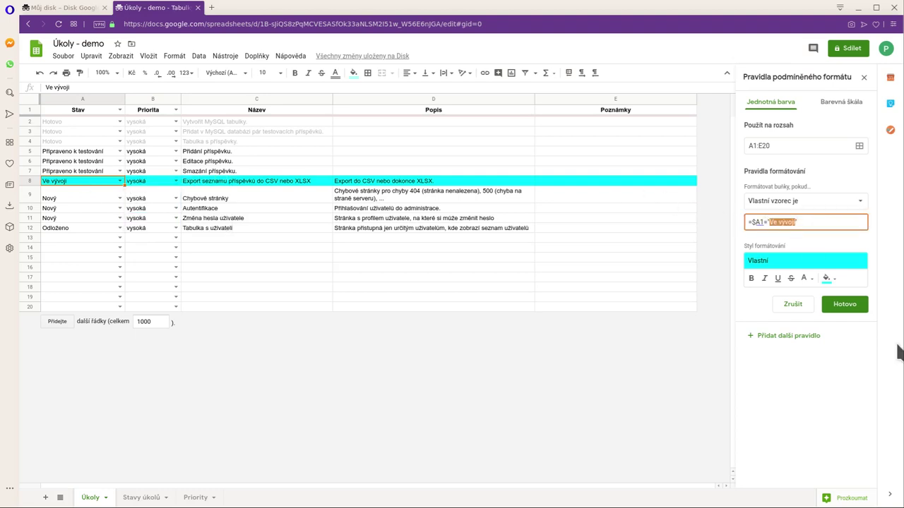
Try the rule with the condition Text je přesně and the value Ve vývoji, and save it
click(777, 201)
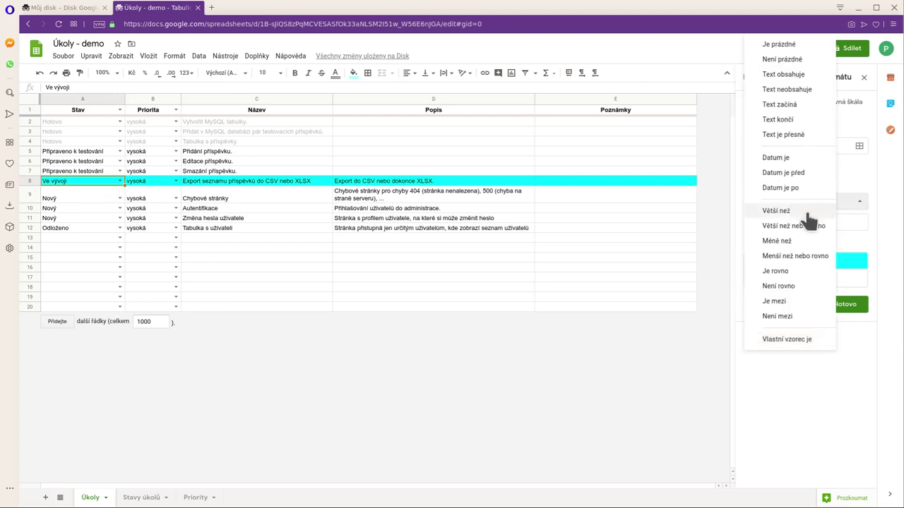
click(789, 134)
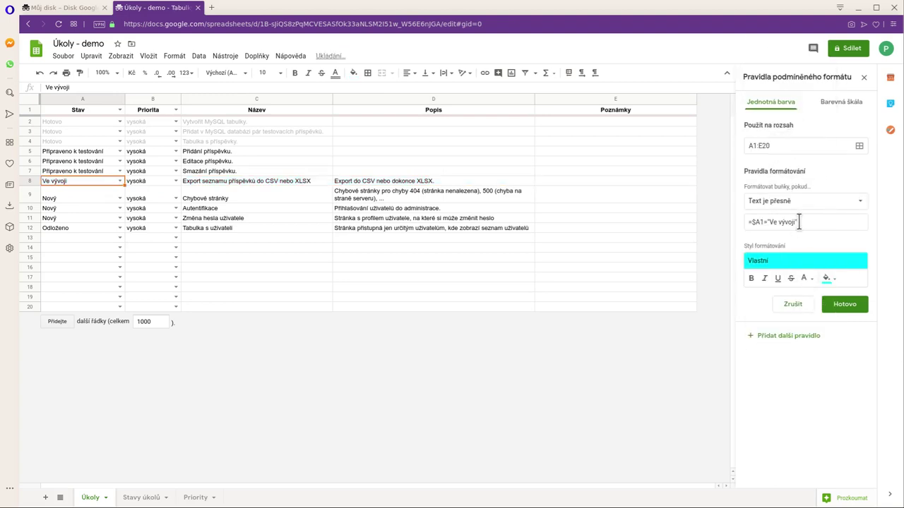
click(799, 221)
key(ctrl+a)
text(Ve vývoji)
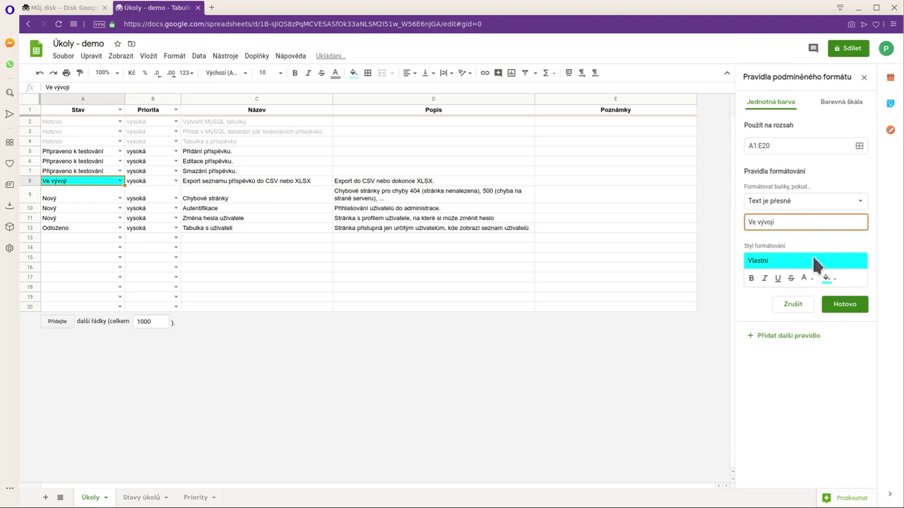
click(838, 305)
click(147, 265)
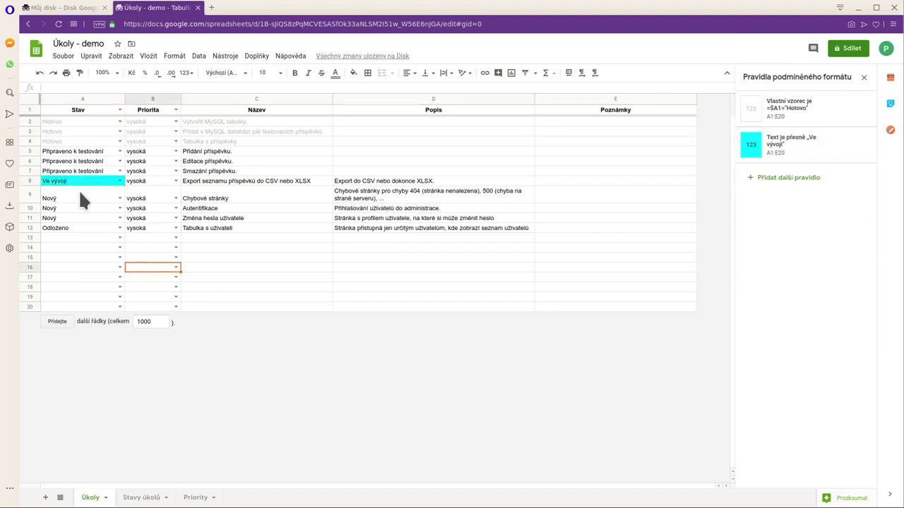
Check cell A8 and undo the rule's change to the Text je přesně condition
click(87, 181)
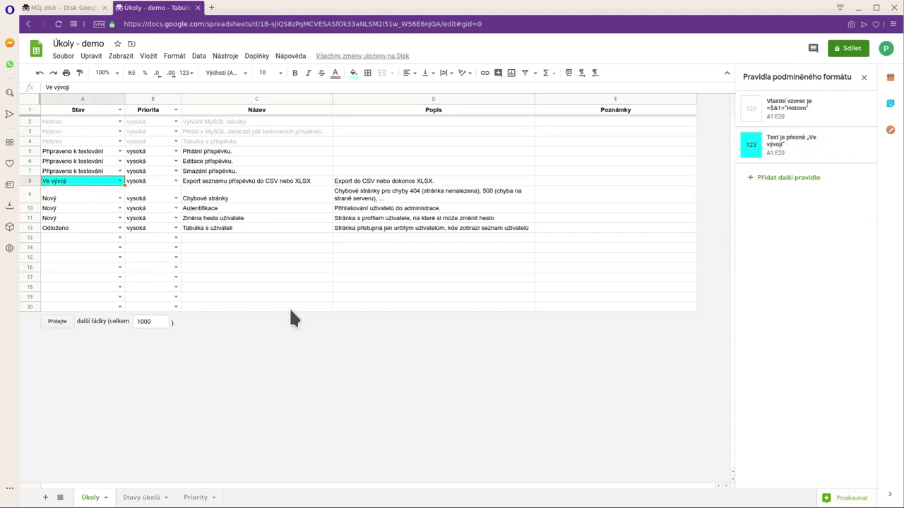
click(83, 178)
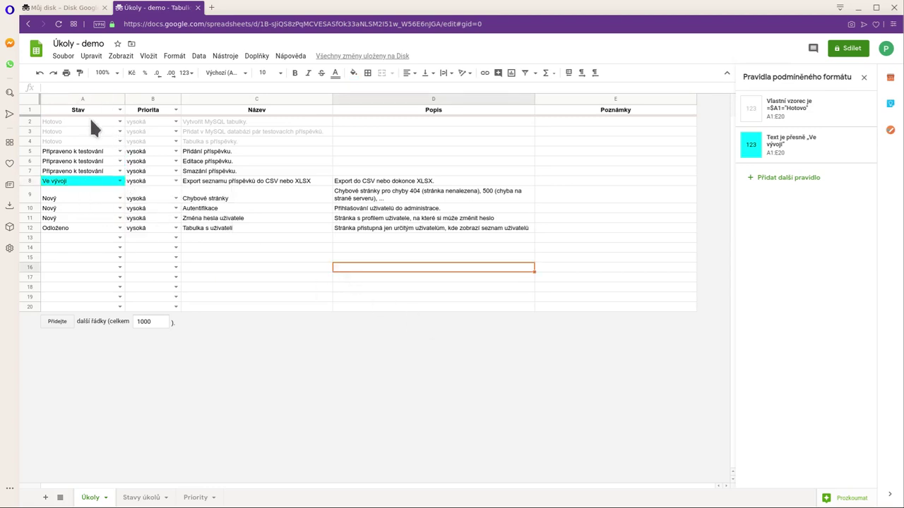
click(39, 74)
click(40, 73)
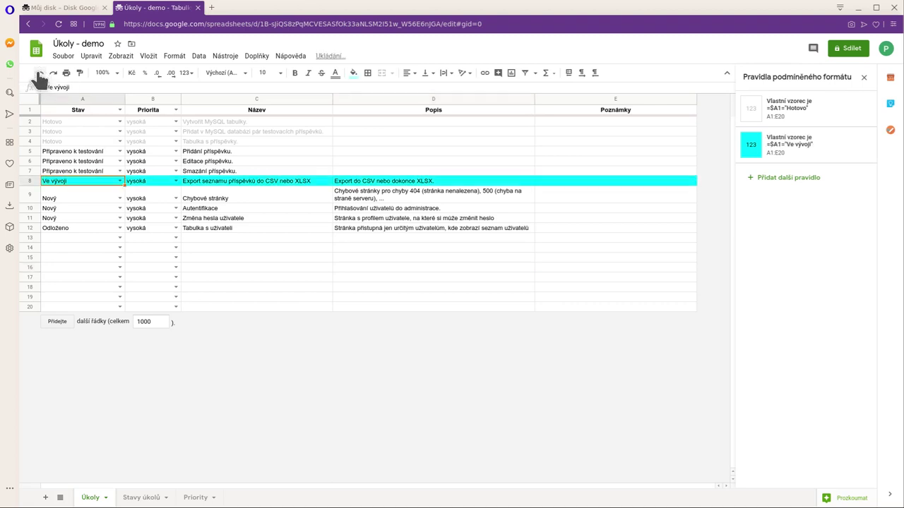
Review the formatting style and colour options of the Ve vývoji rule, and close the rules without changes
click(59, 111)
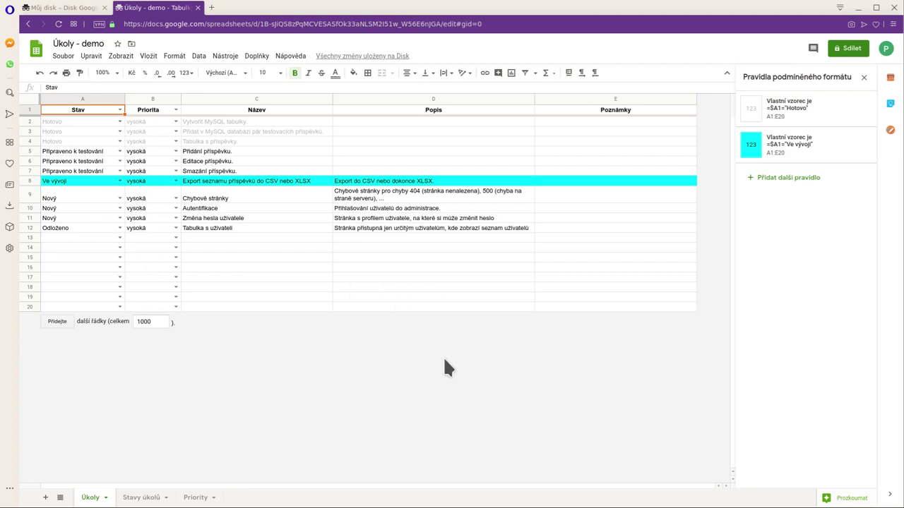
click(777, 163)
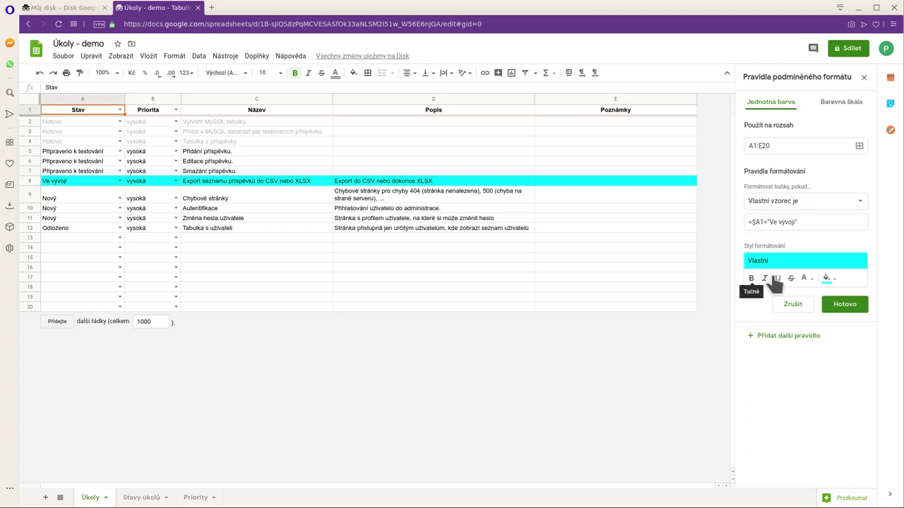
click(827, 279)
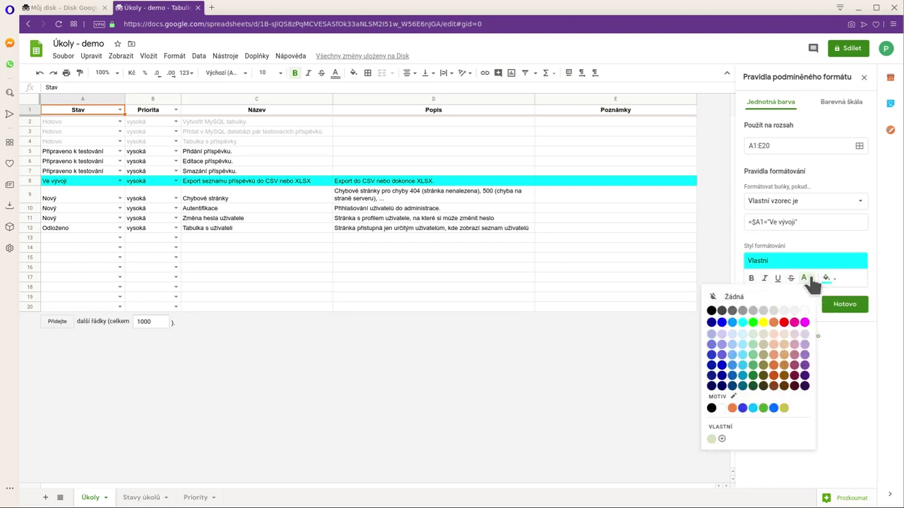
click(840, 395)
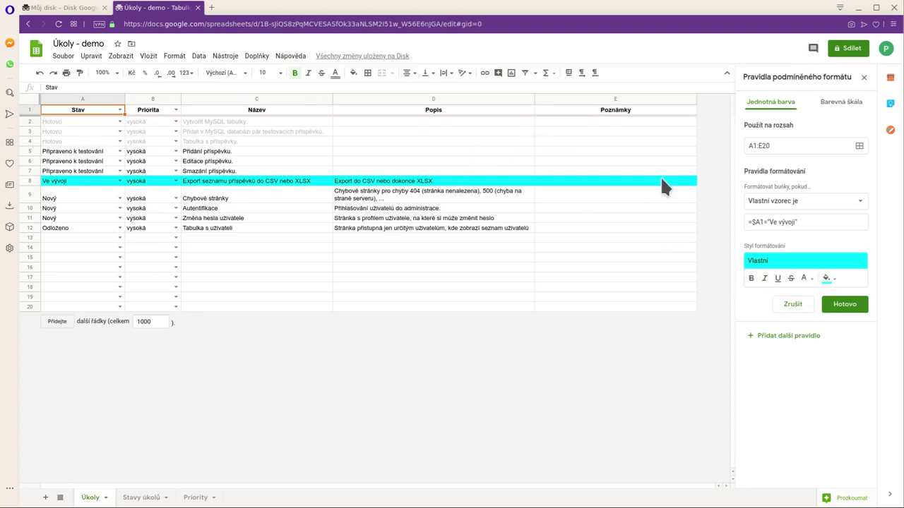
click(863, 77)
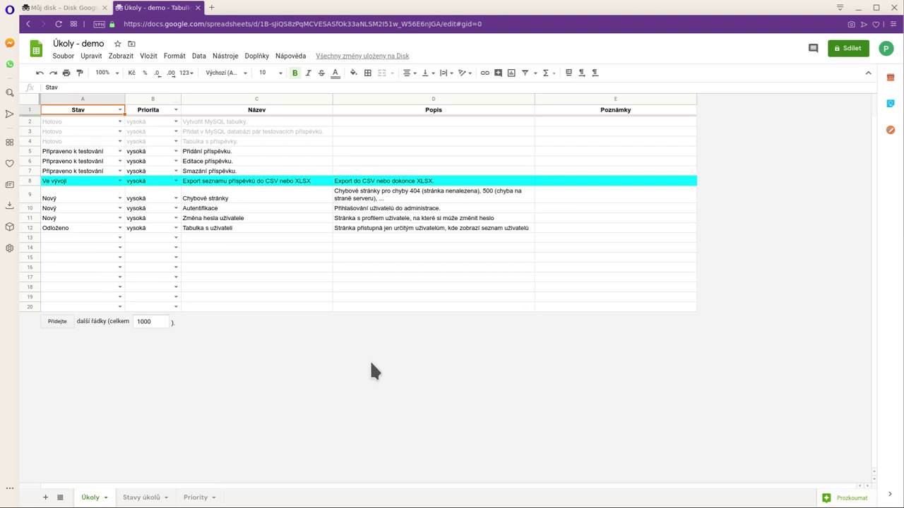
Create a filter over the task table on the Úkoly sheet
click(226, 58)
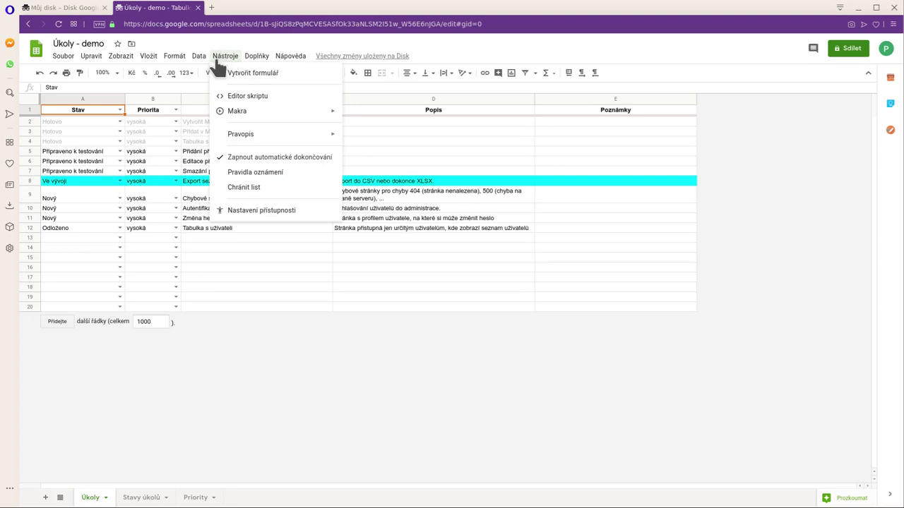
mouse_move(193, 63)
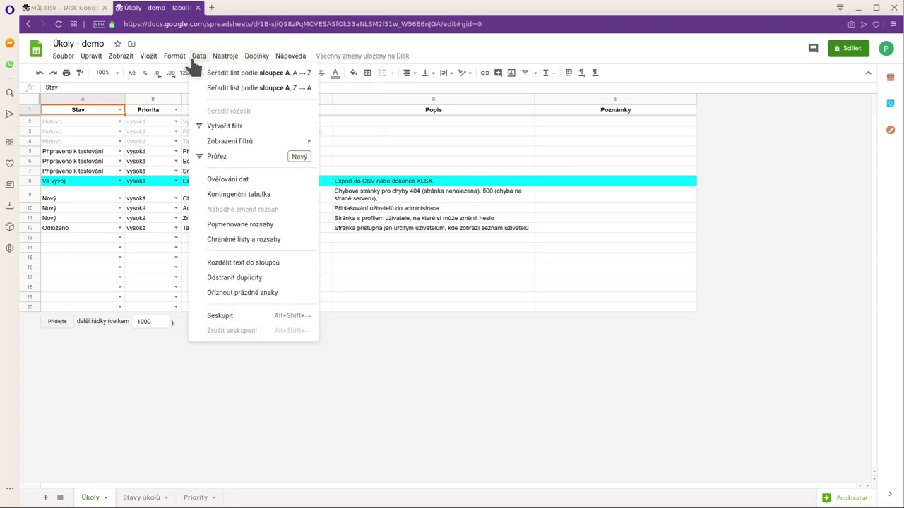
click(250, 129)
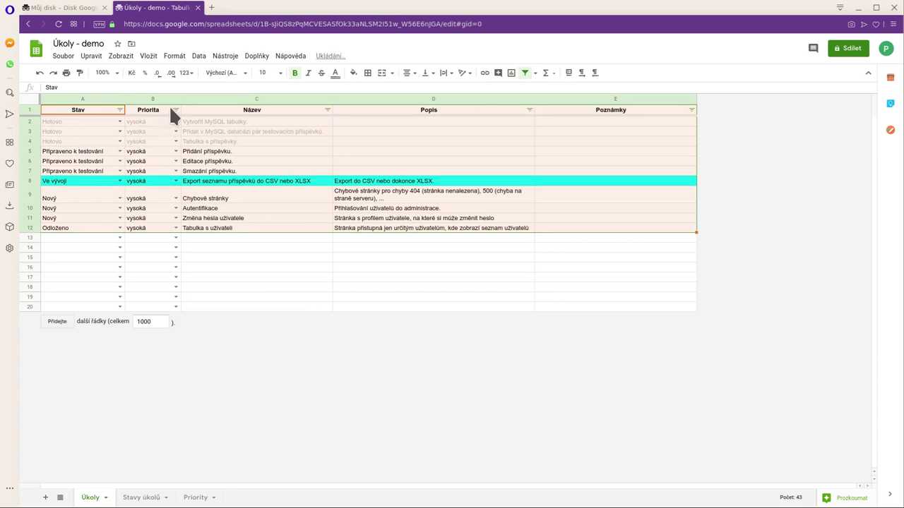
click(170, 132)
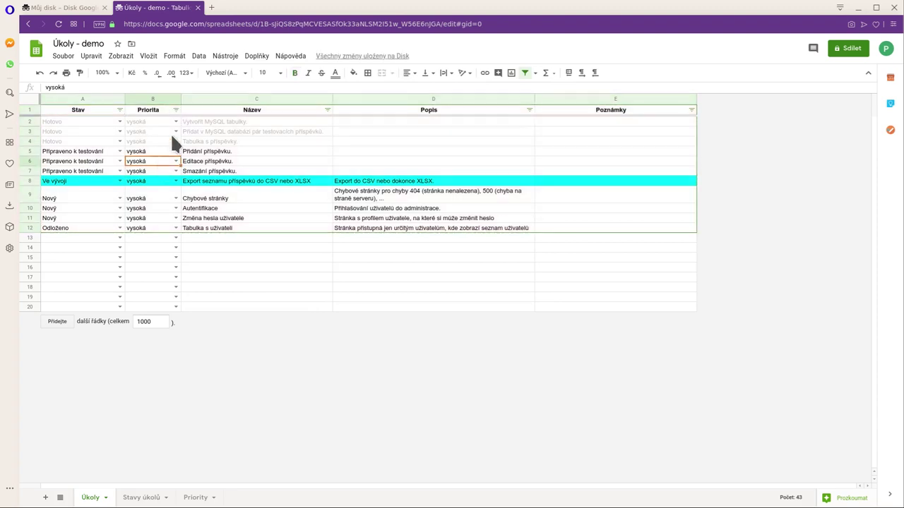
Review the Priorita filter's value list, and set the priority of the task Změna hesla uživatele to nejvyšší
click(176, 110)
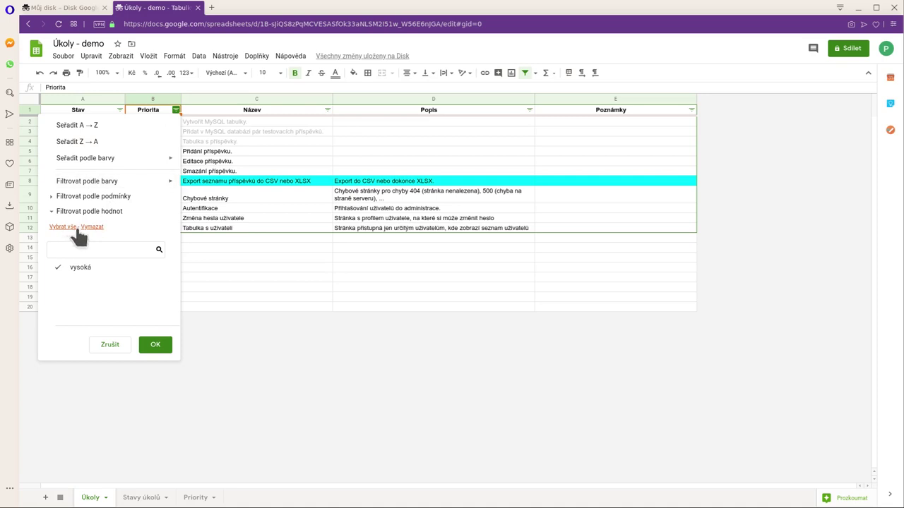
click(104, 245)
click(85, 270)
click(158, 346)
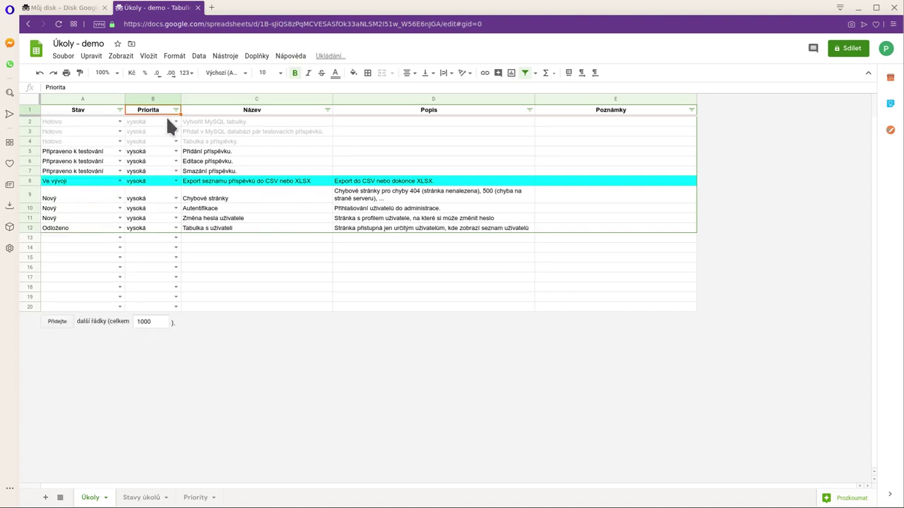
double_click(136, 218)
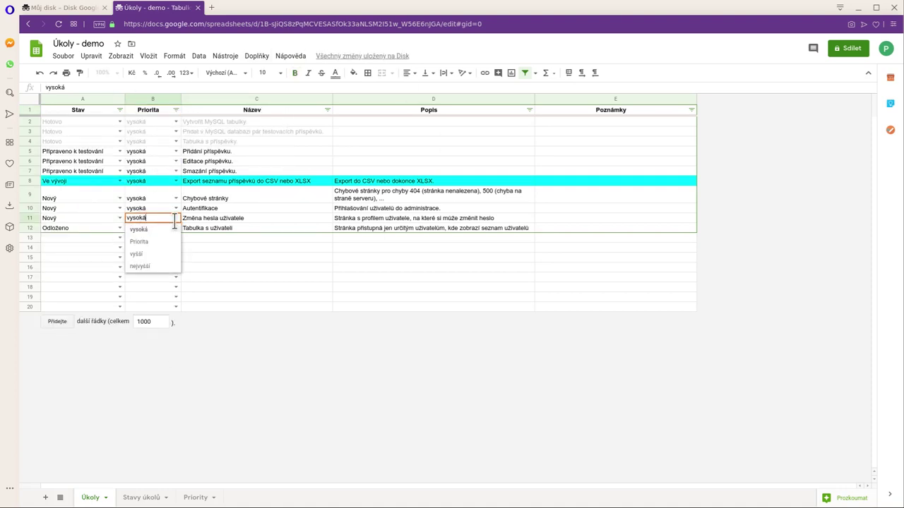
click(139, 266)
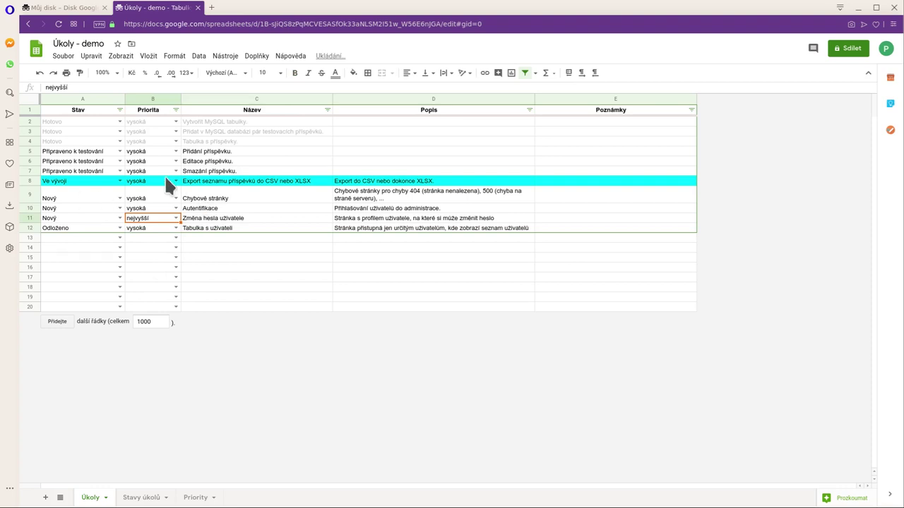
Filter the Priorita column by value to hide tasks with the priority nejvyšší
click(176, 109)
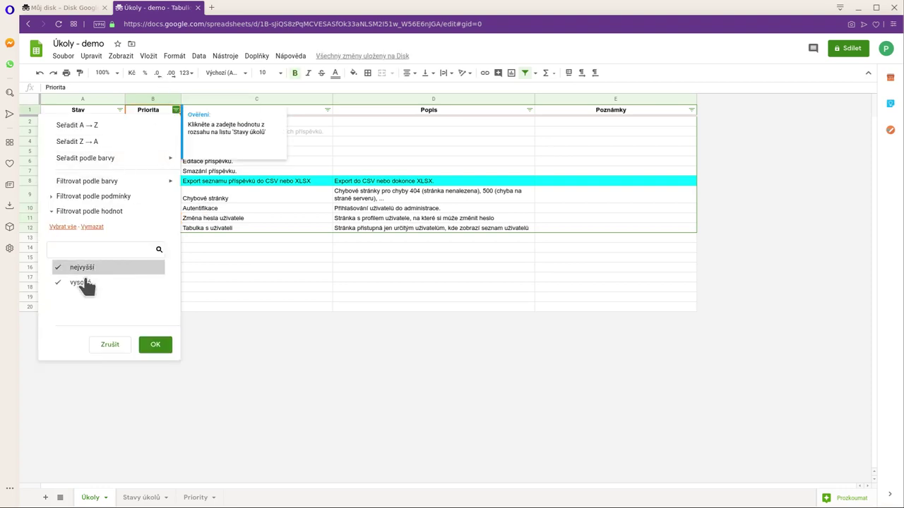
click(156, 344)
click(159, 259)
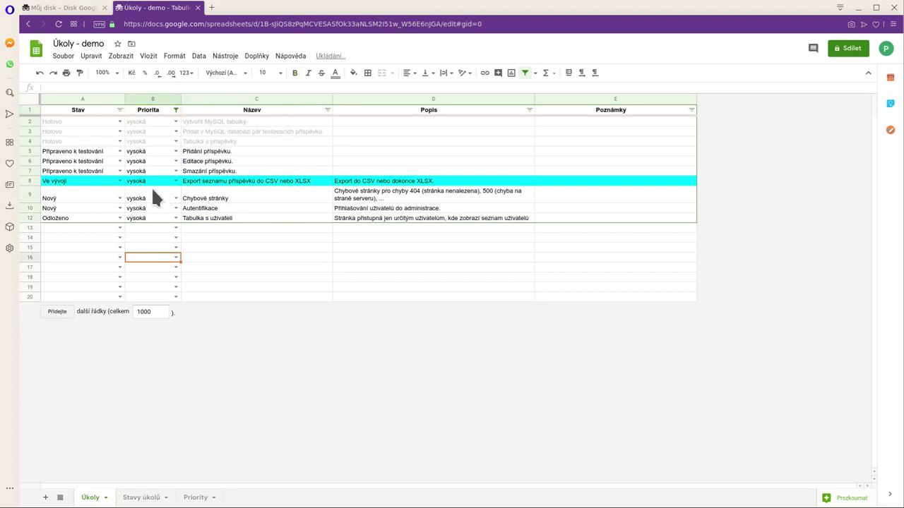
Include the value nejvyšší in the Priorita column's filter again
click(176, 109)
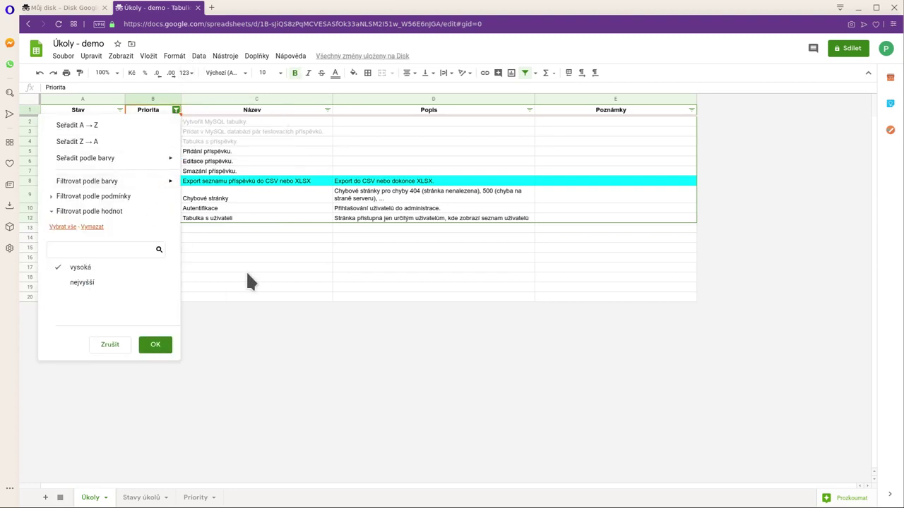
click(246, 270)
click(144, 105)
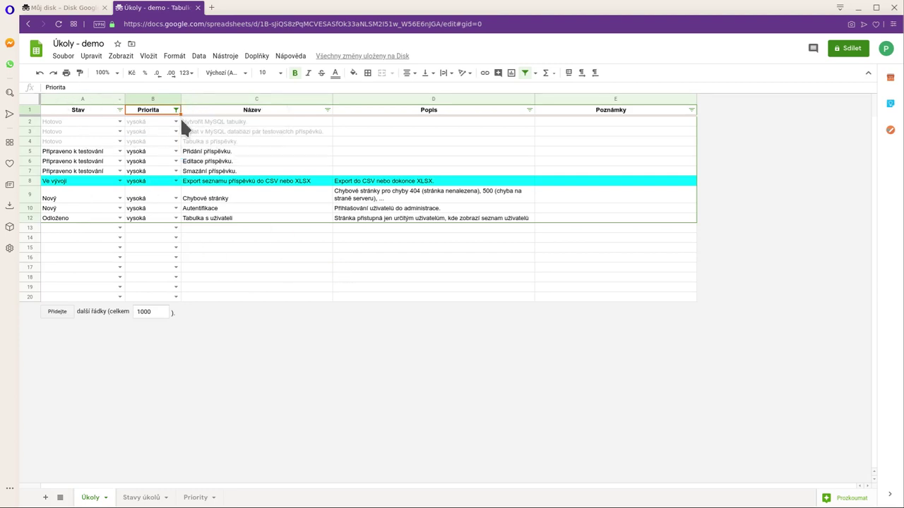
click(176, 110)
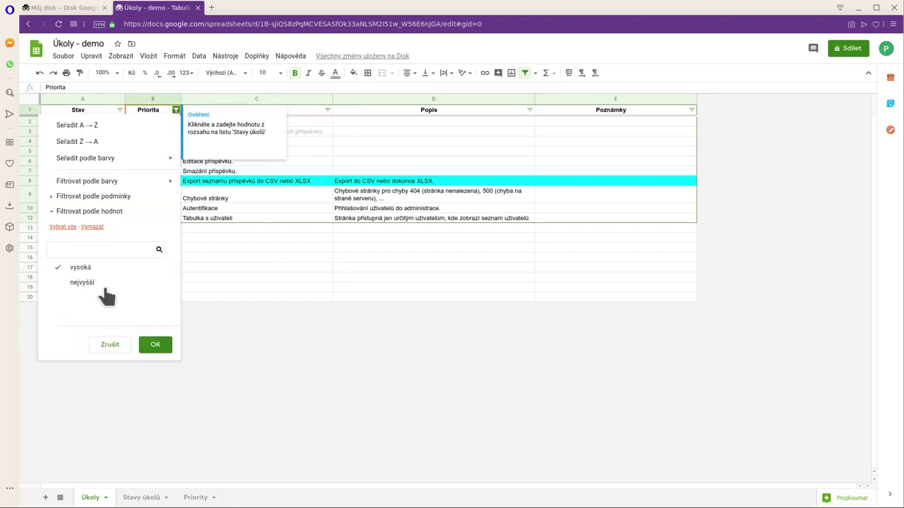
click(91, 282)
click(152, 344)
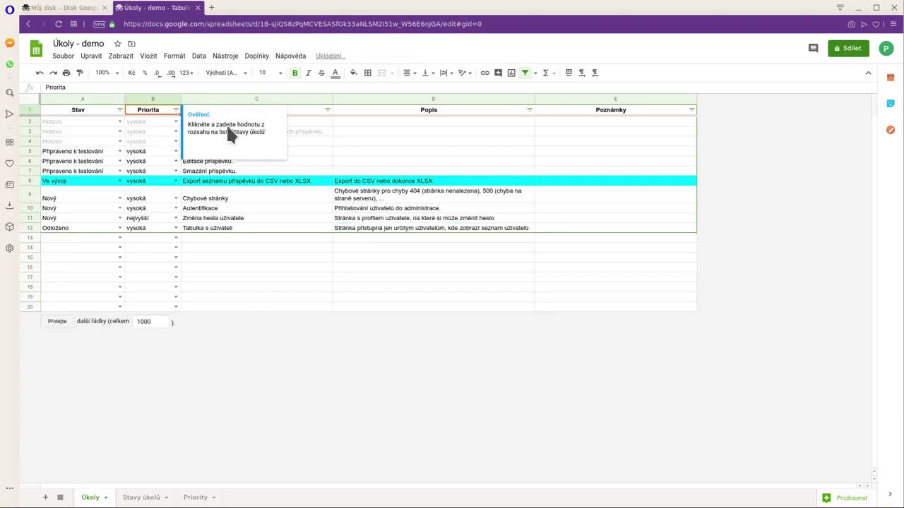
Turn off the filter on the task table
click(81, 109)
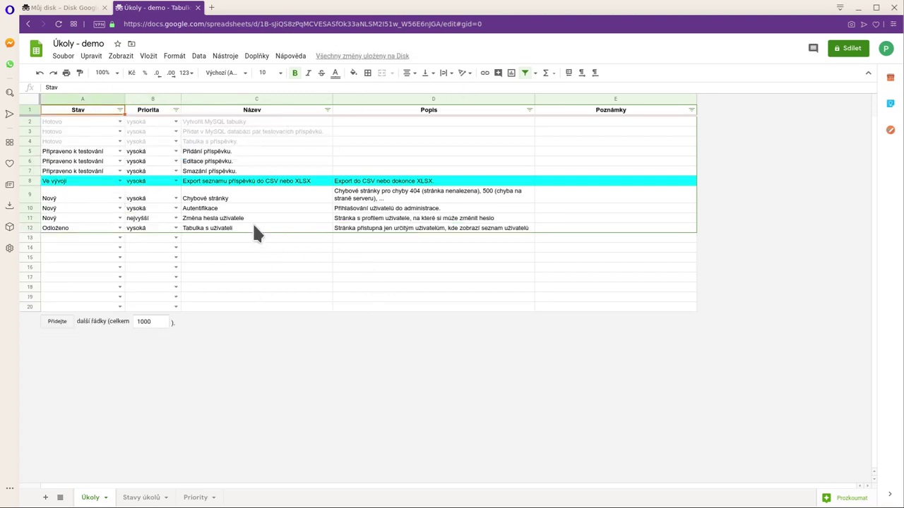
click(199, 56)
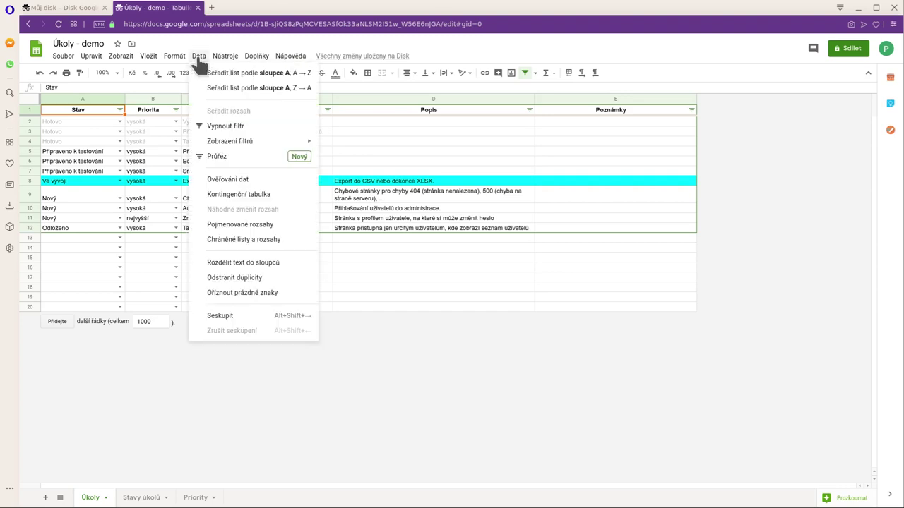
click(224, 126)
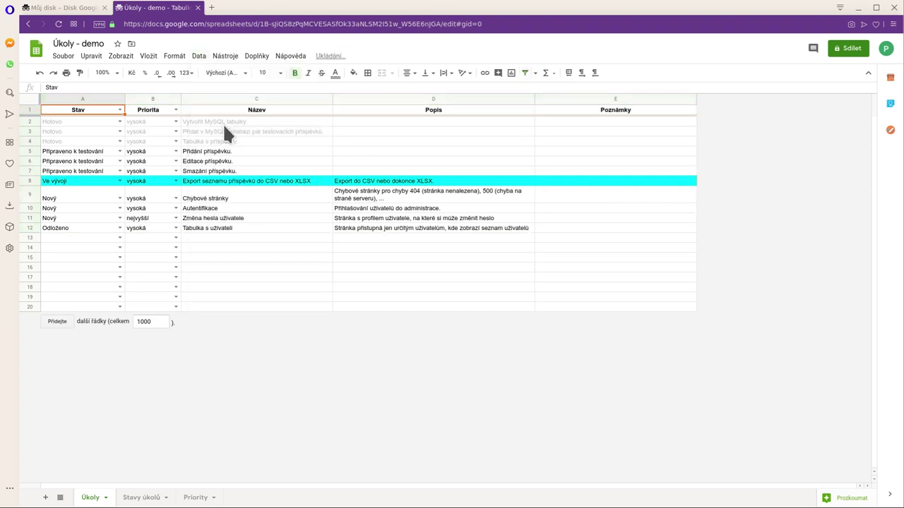
click(259, 262)
click(84, 108)
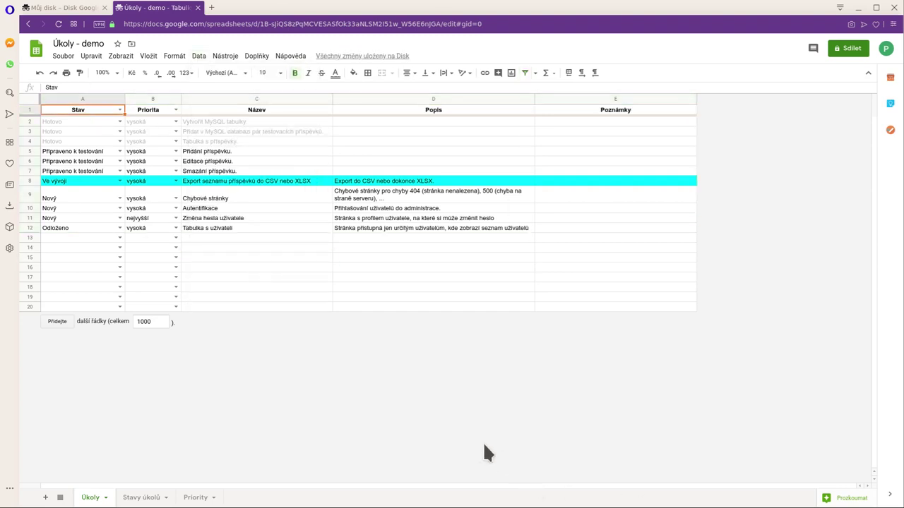
Apply all borders to the task rows in the range A2:E15
click(63, 56)
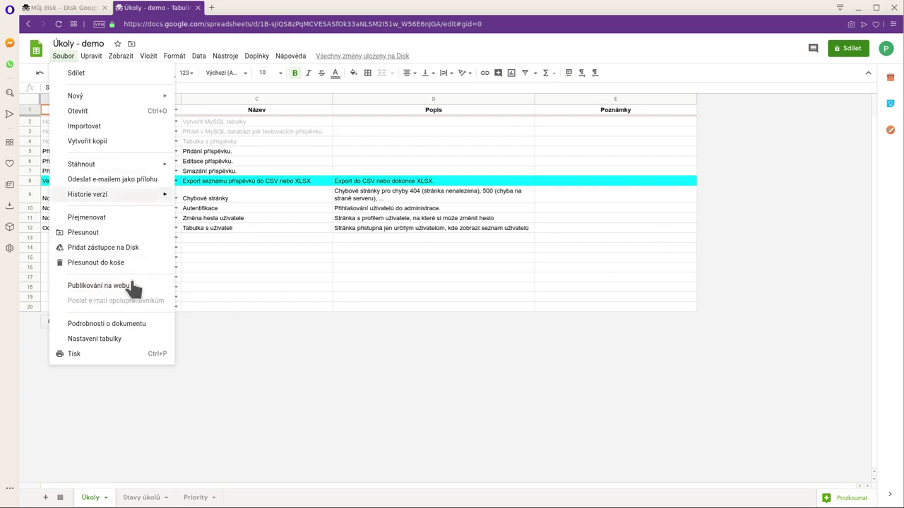
click(248, 205)
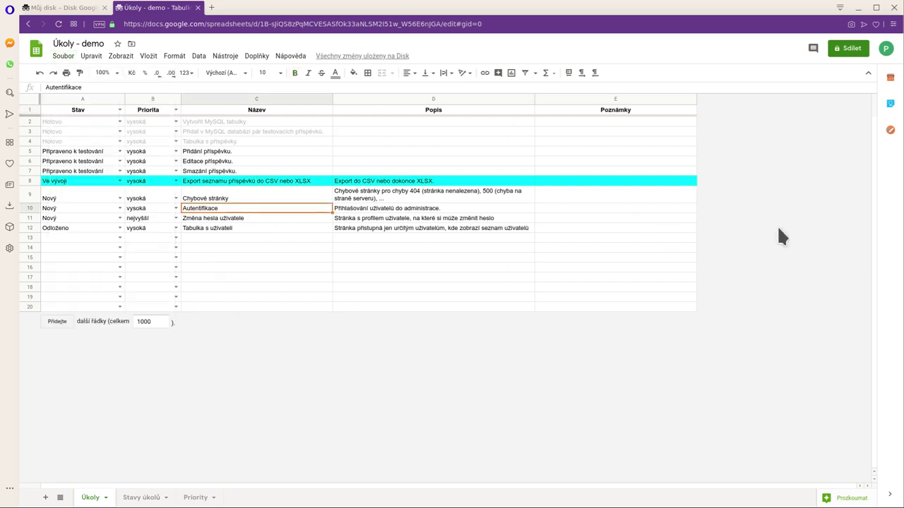
click(588, 256)
click(367, 73)
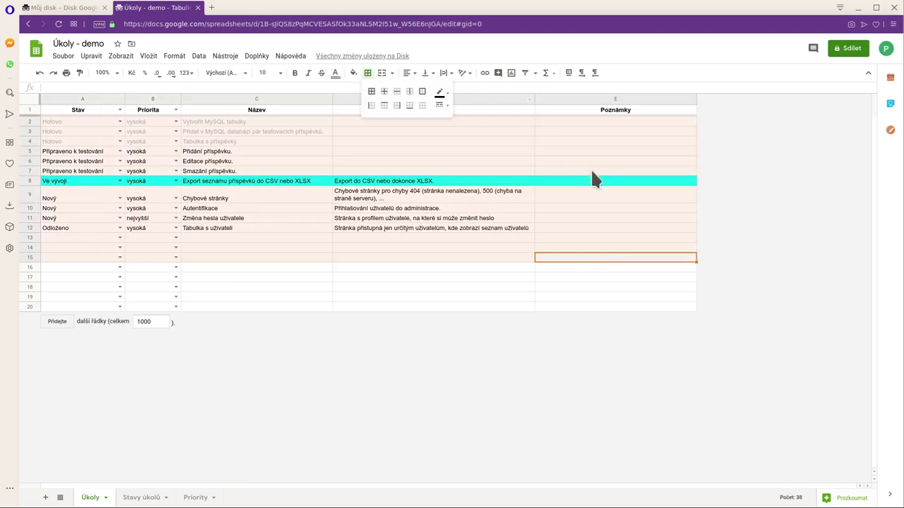
click(372, 91)
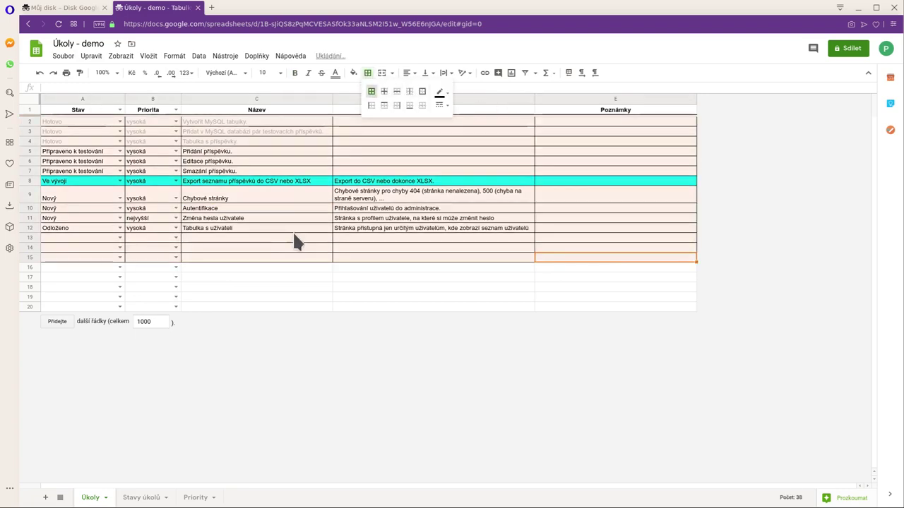
click(290, 229)
Undo the borders on the task rows and select the Stav header cell
click(59, 108)
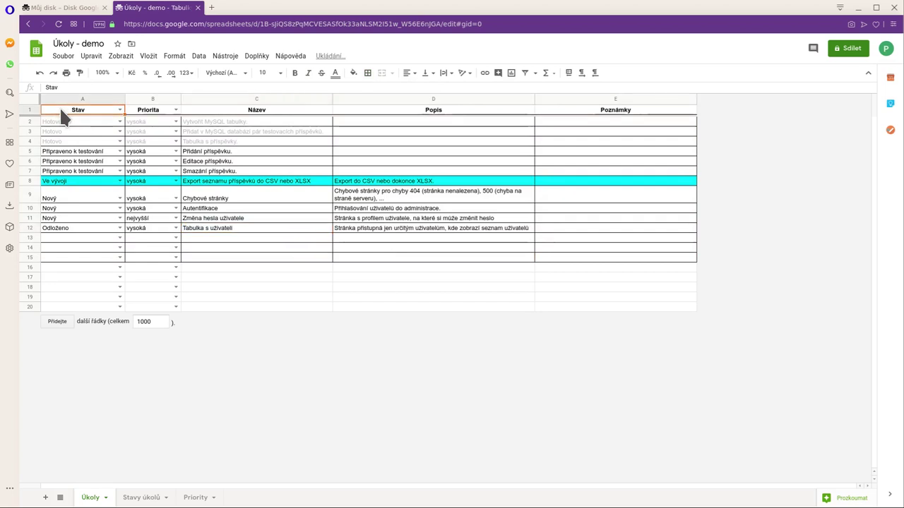
click(40, 73)
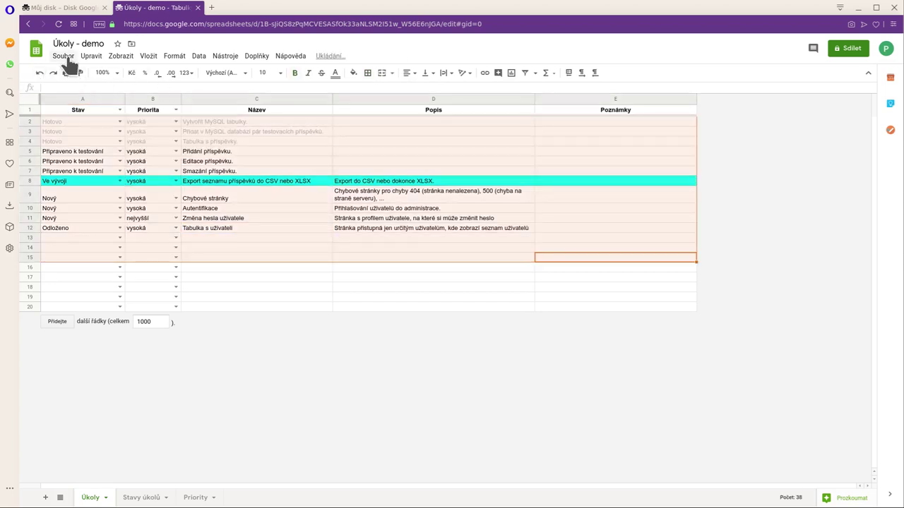
click(69, 112)
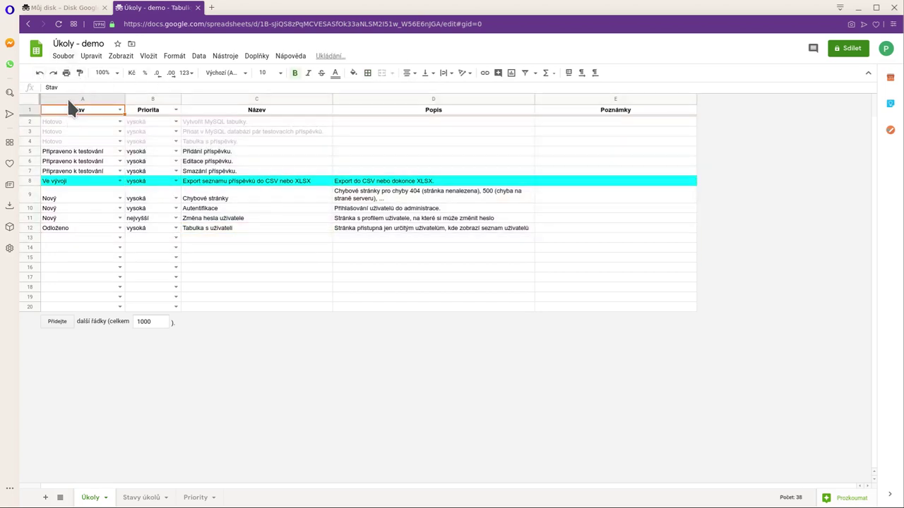
Examine the spreadsheet's version history options and browse the other available file and insert commands
click(63, 56)
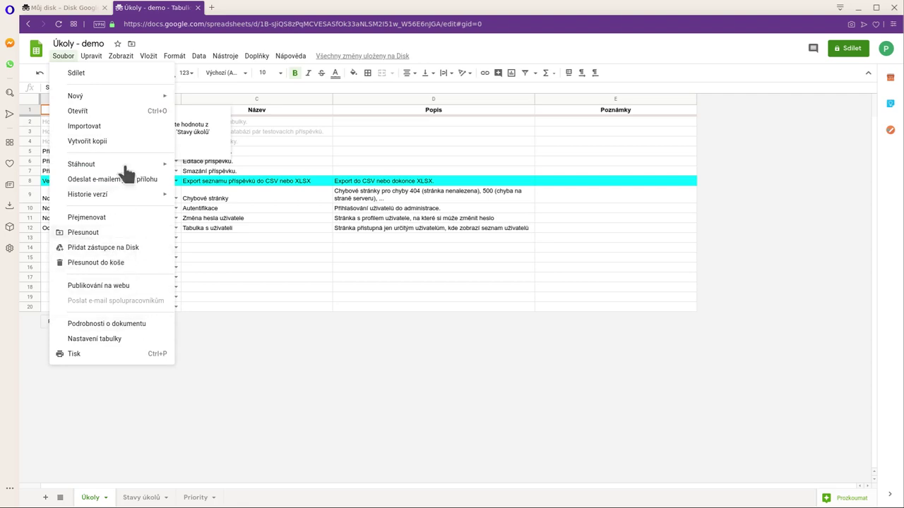
mouse_move(103, 198)
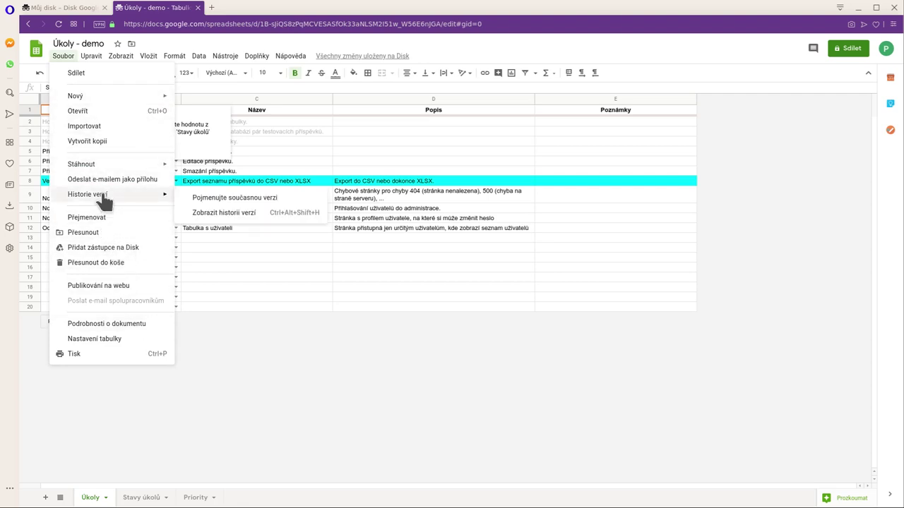
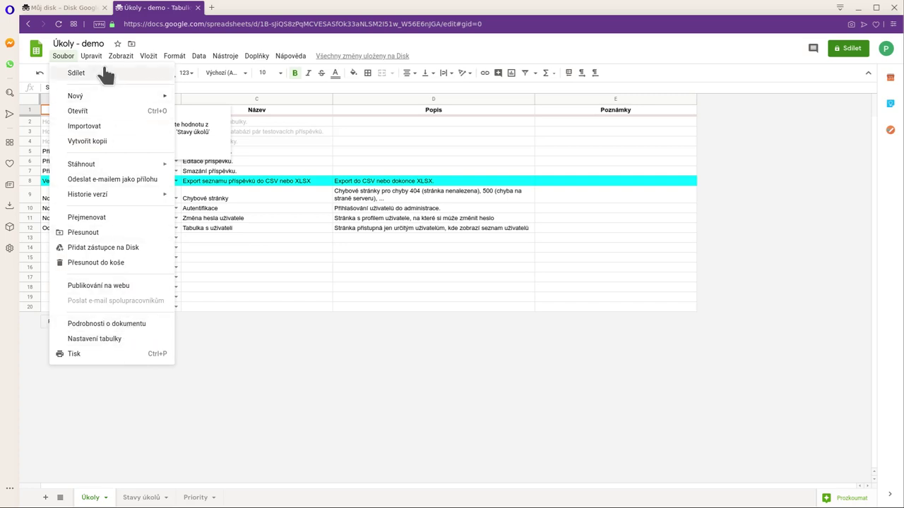
mouse_move(91, 60)
mouse_move(122, 60)
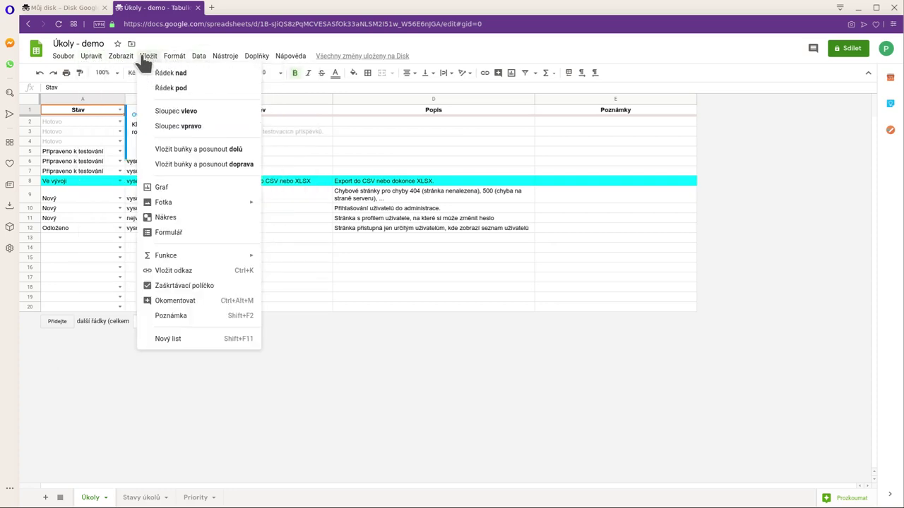
mouse_move(55, 62)
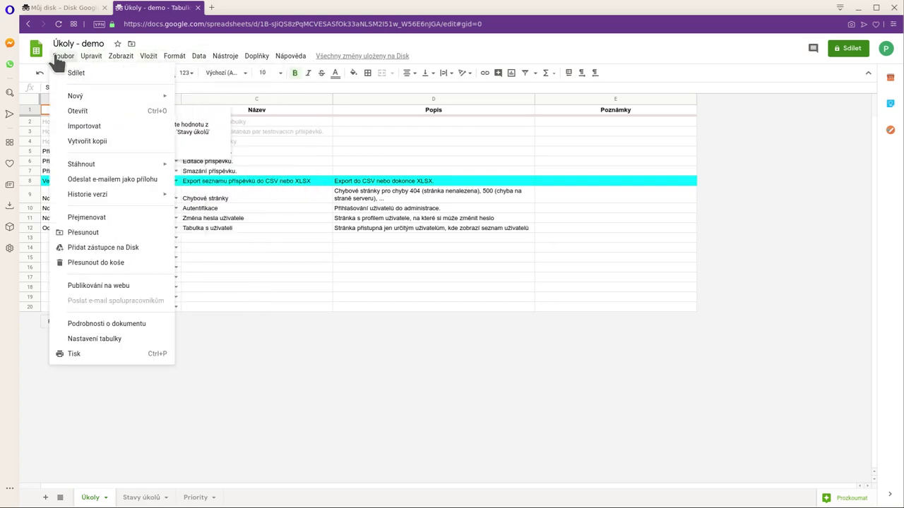
click(227, 273)
click(80, 236)
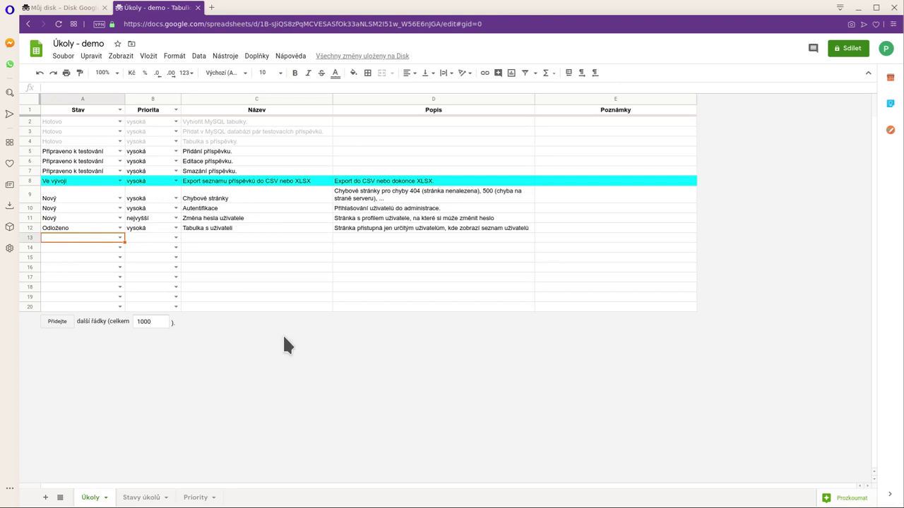
Select the Stav header cell and star the Úkoly - demo spreadsheet
click(55, 110)
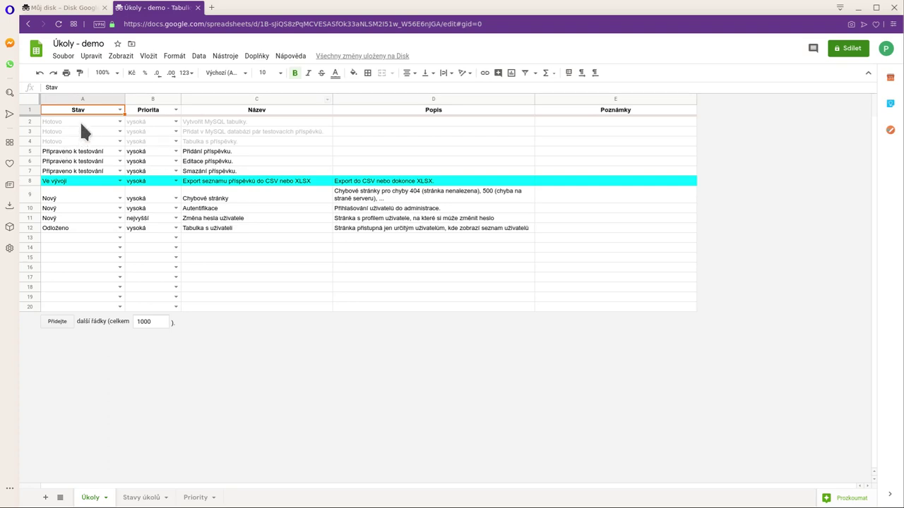
mouse_move(62, 107)
mouse_move(89, 111)
click(117, 45)
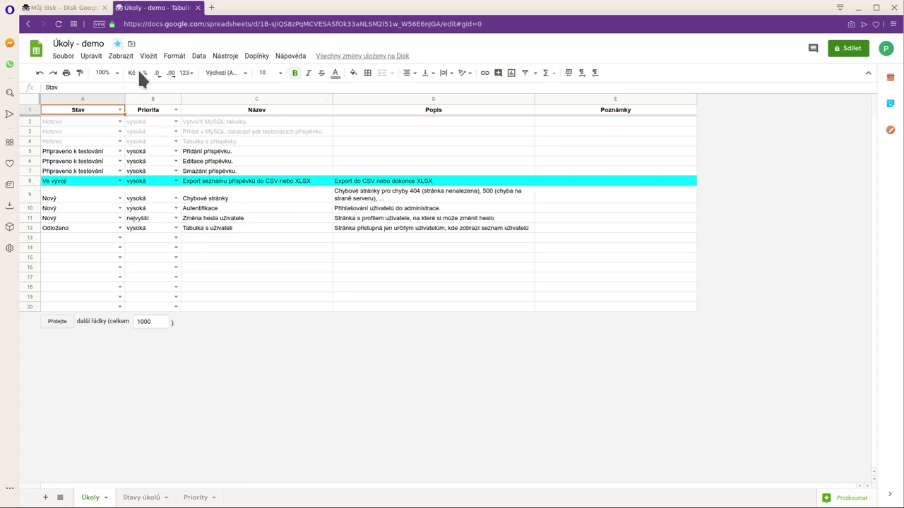